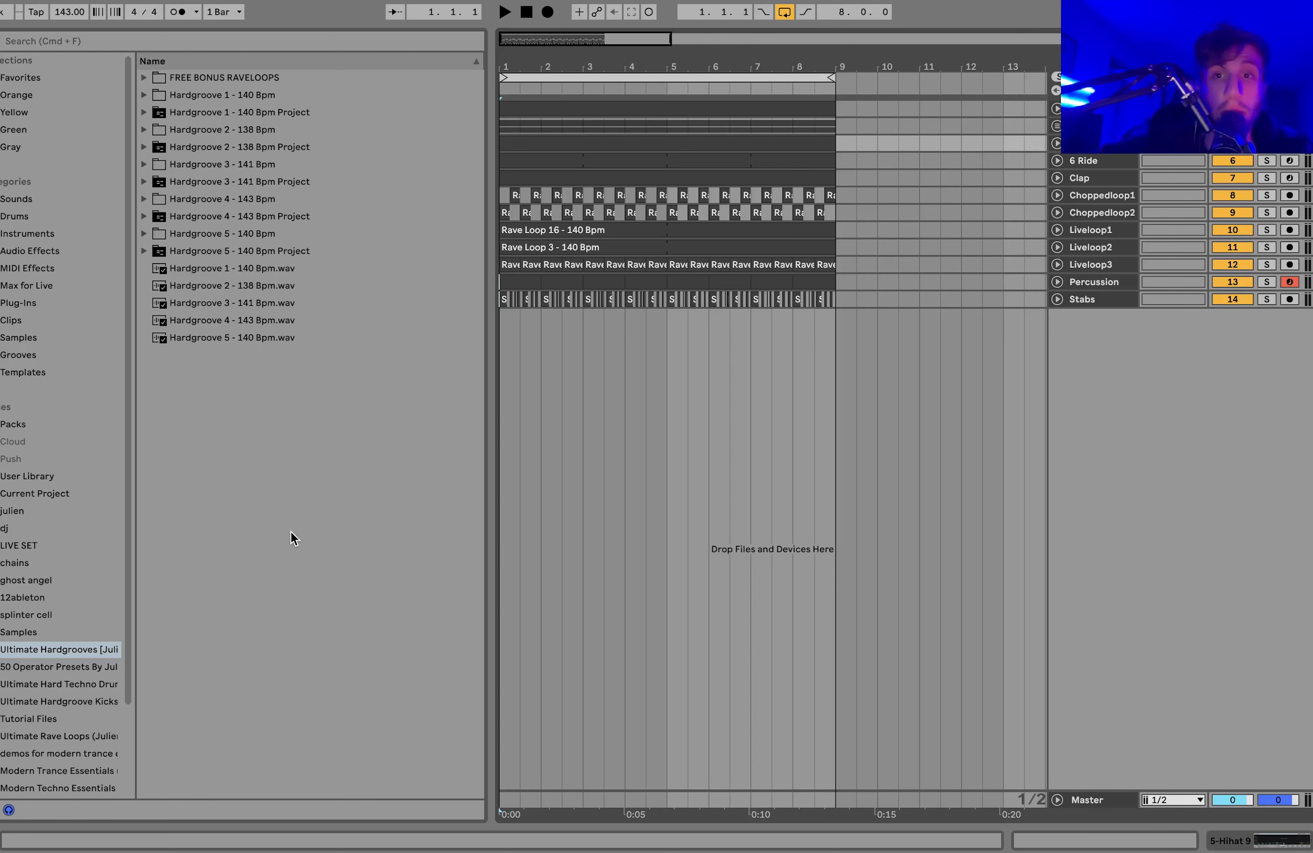
# Step: Turn off arrangement looping and play the start of the hardgroove loop
pyautogui.click(784, 13)
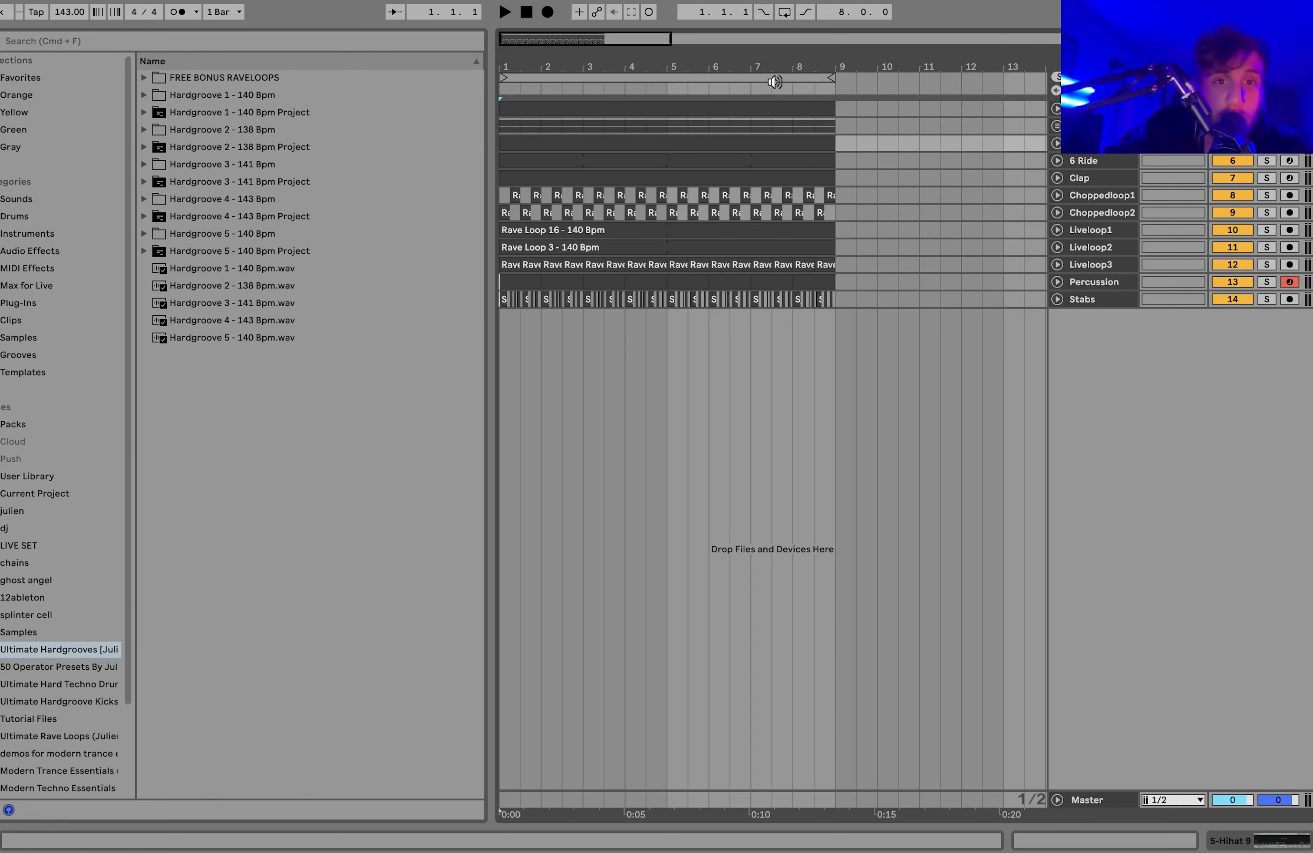
pyautogui.press('space')
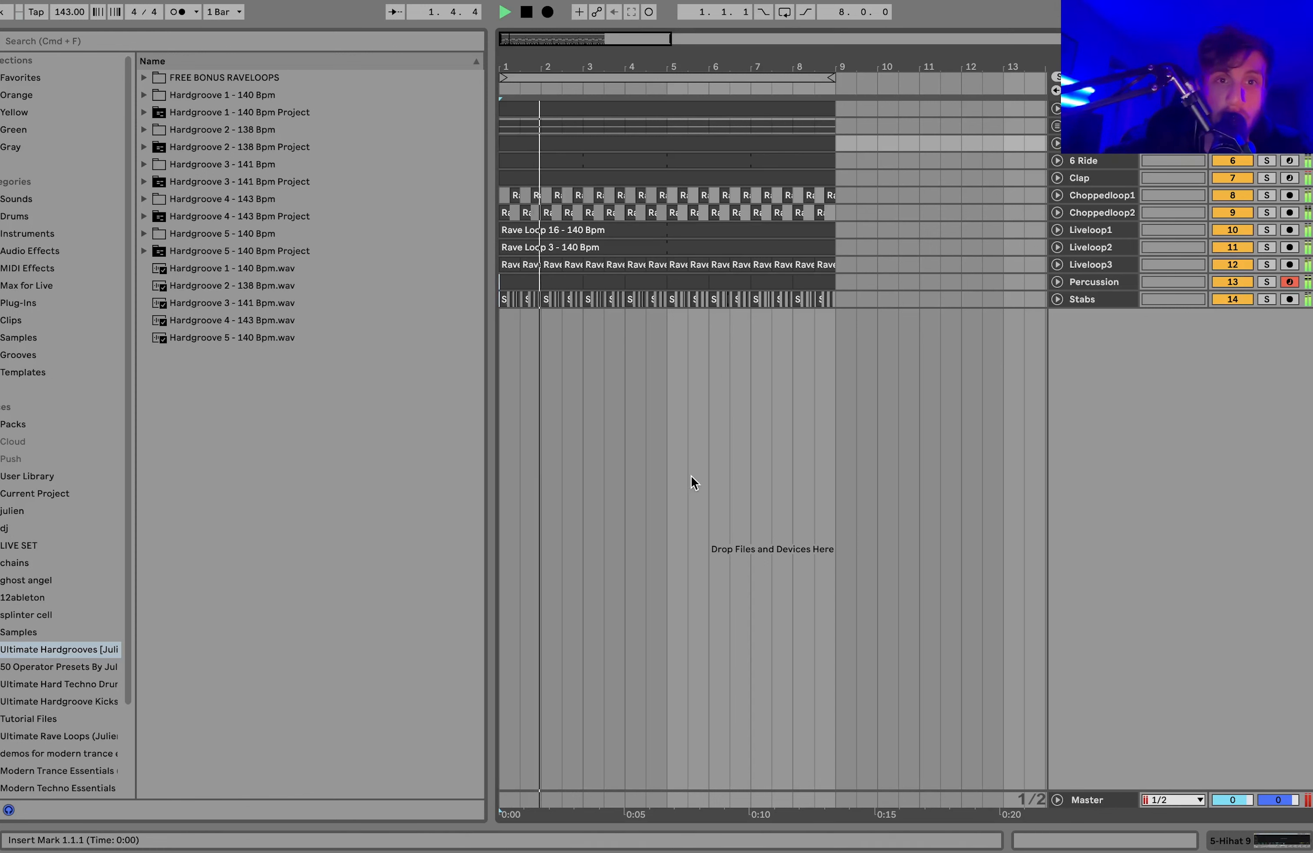
pyautogui.press('space')
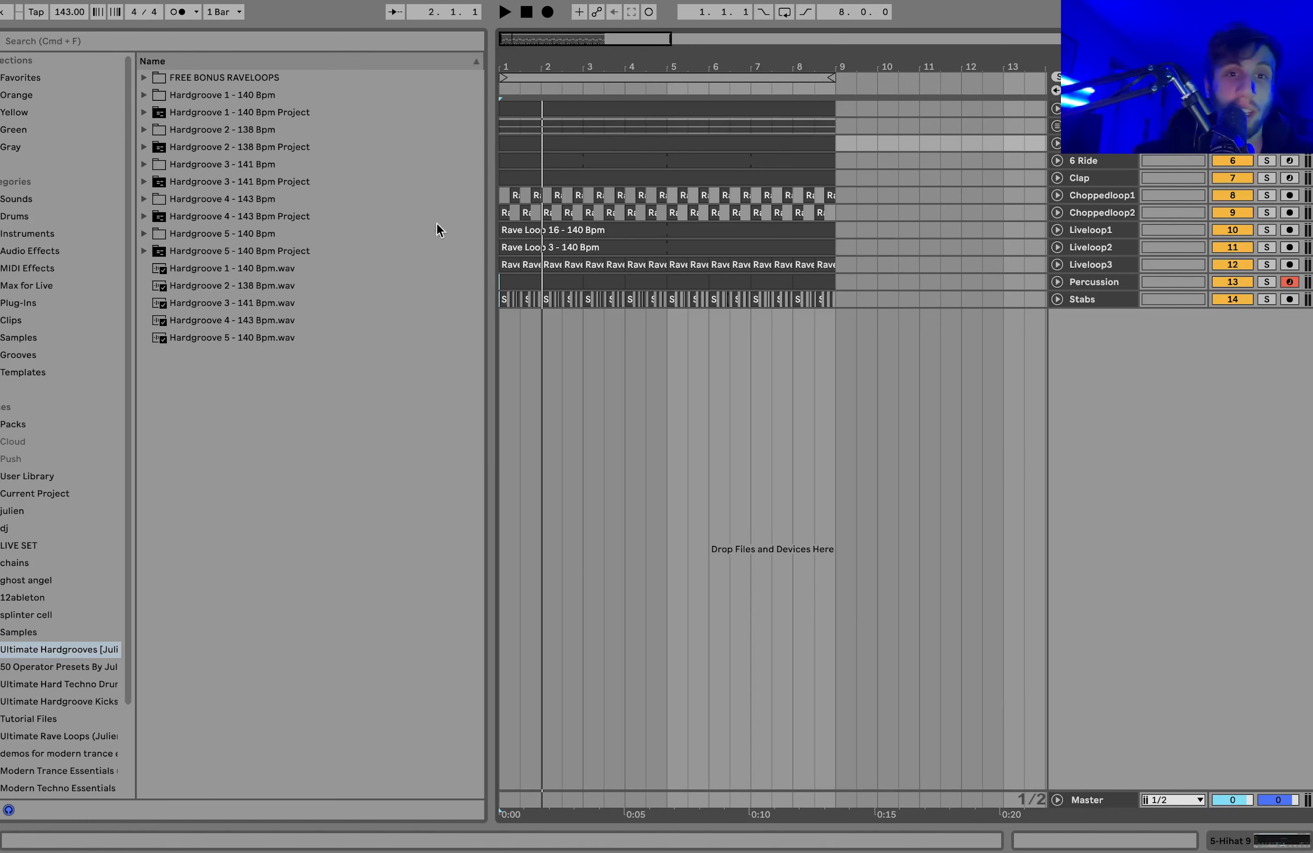
pyautogui.click(533, 138)
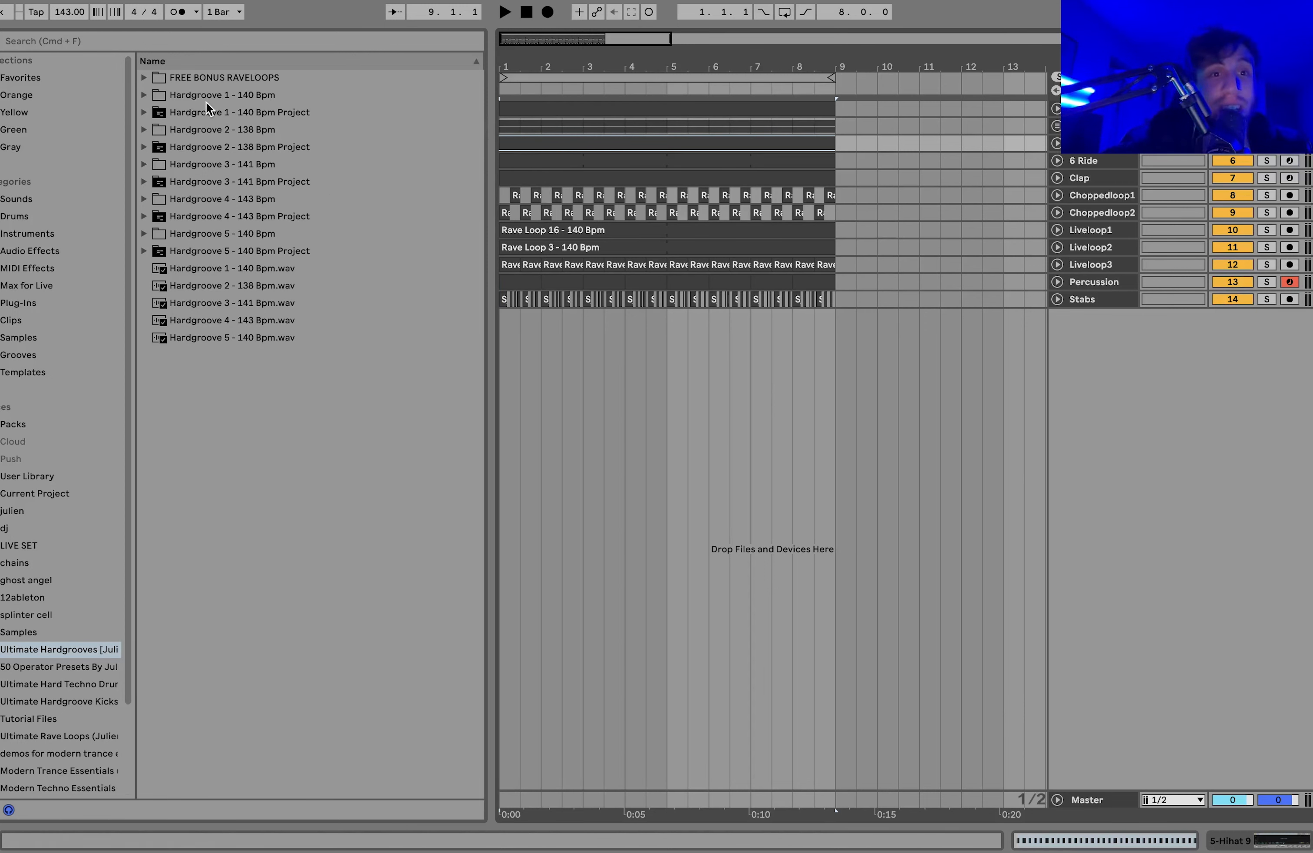
# Step: Audition the Hardgroove 1 - 140 Bpm, Hardgroove 2 - 138 Bpm and Hardgroove 3 - 141 Bpm WAV files
pyautogui.click(229, 269)
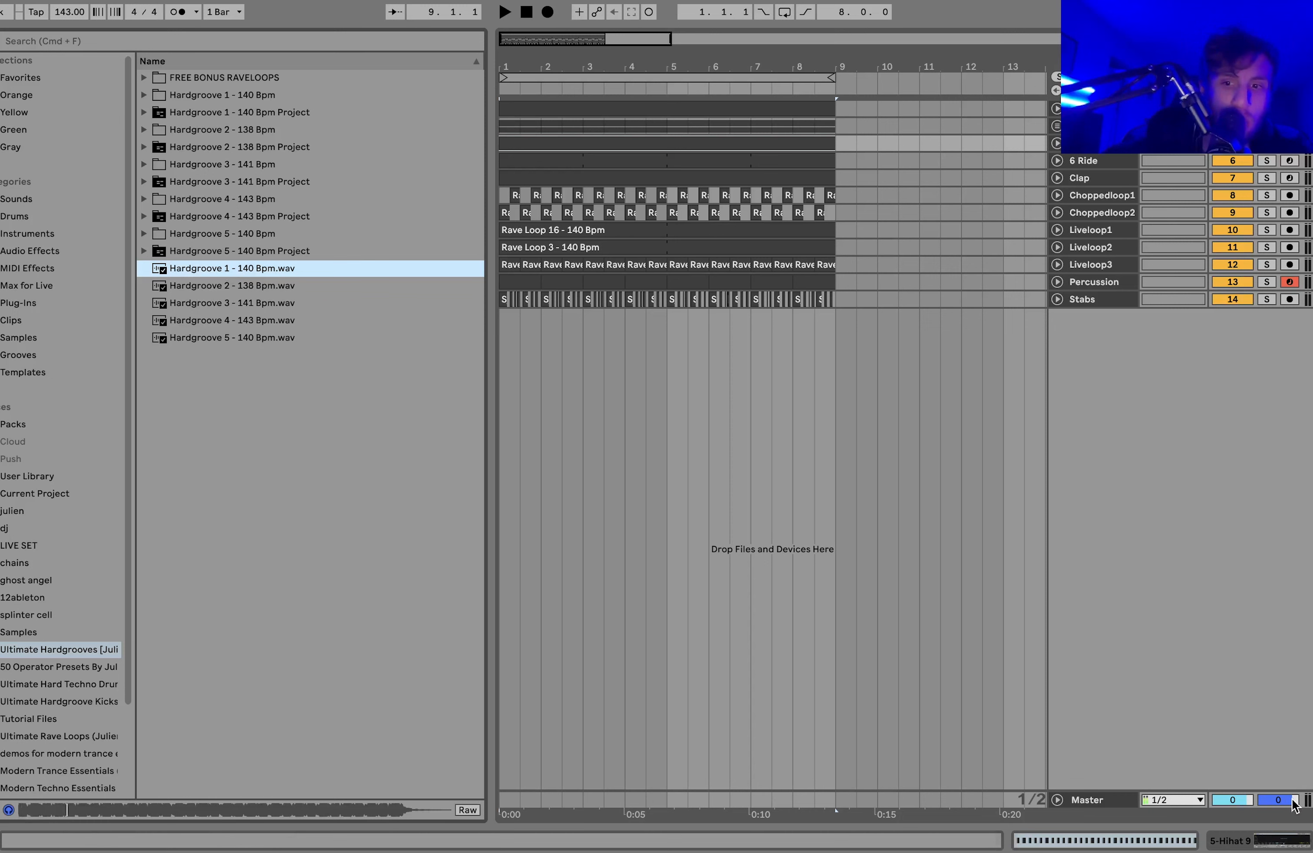
pyautogui.click(268, 286)
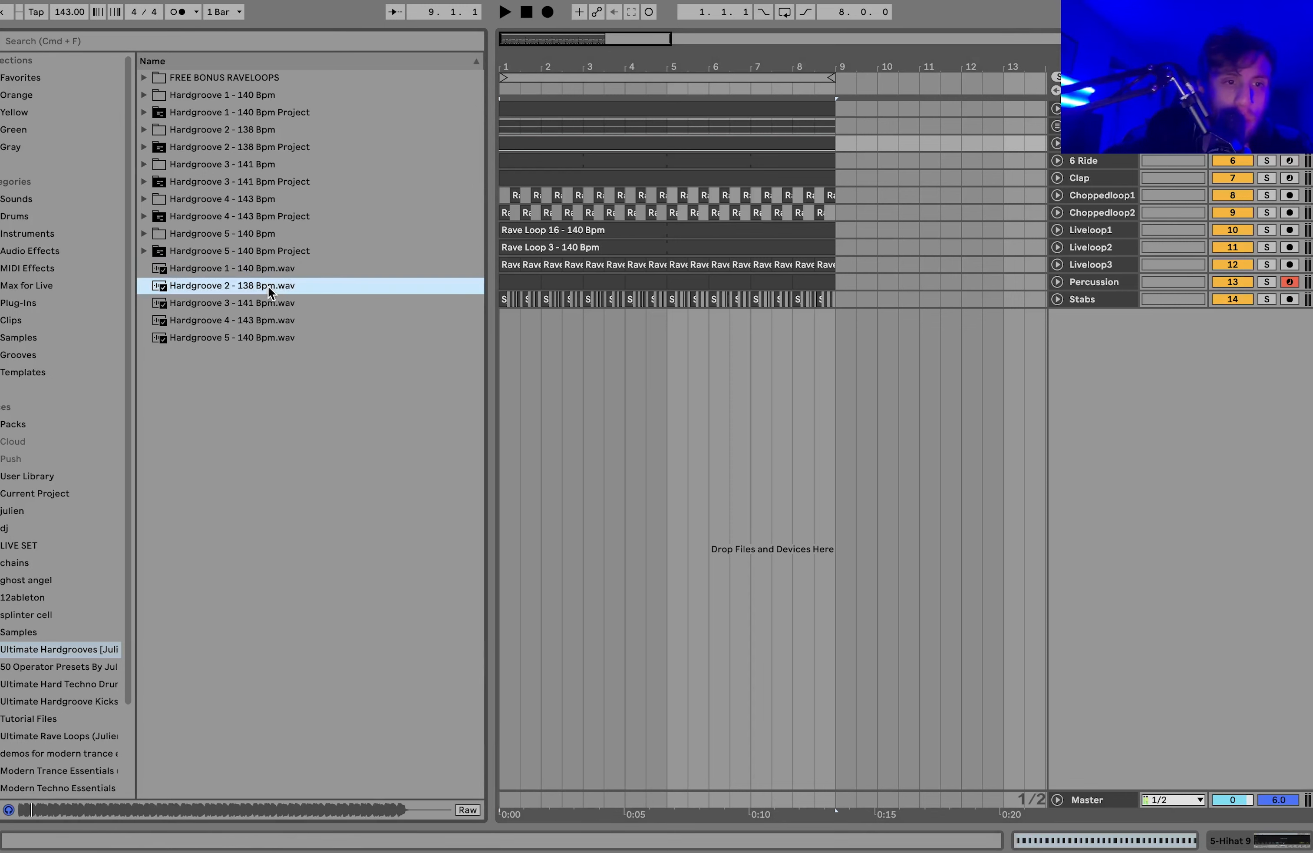
pyautogui.press('Down')
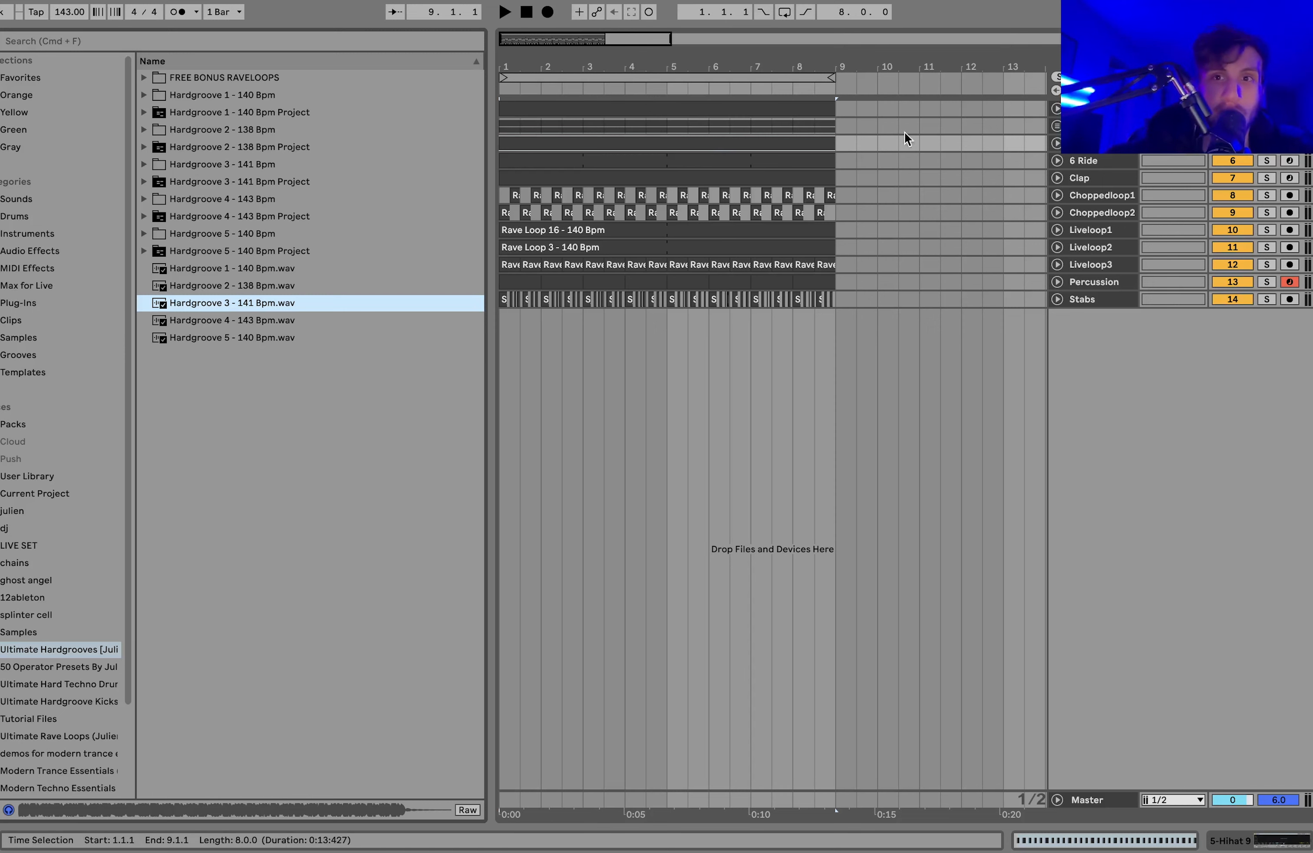
# Step: Play the arrangement briefly and check the track and master peak levels in the Session View mixer
pyautogui.press('Tab')
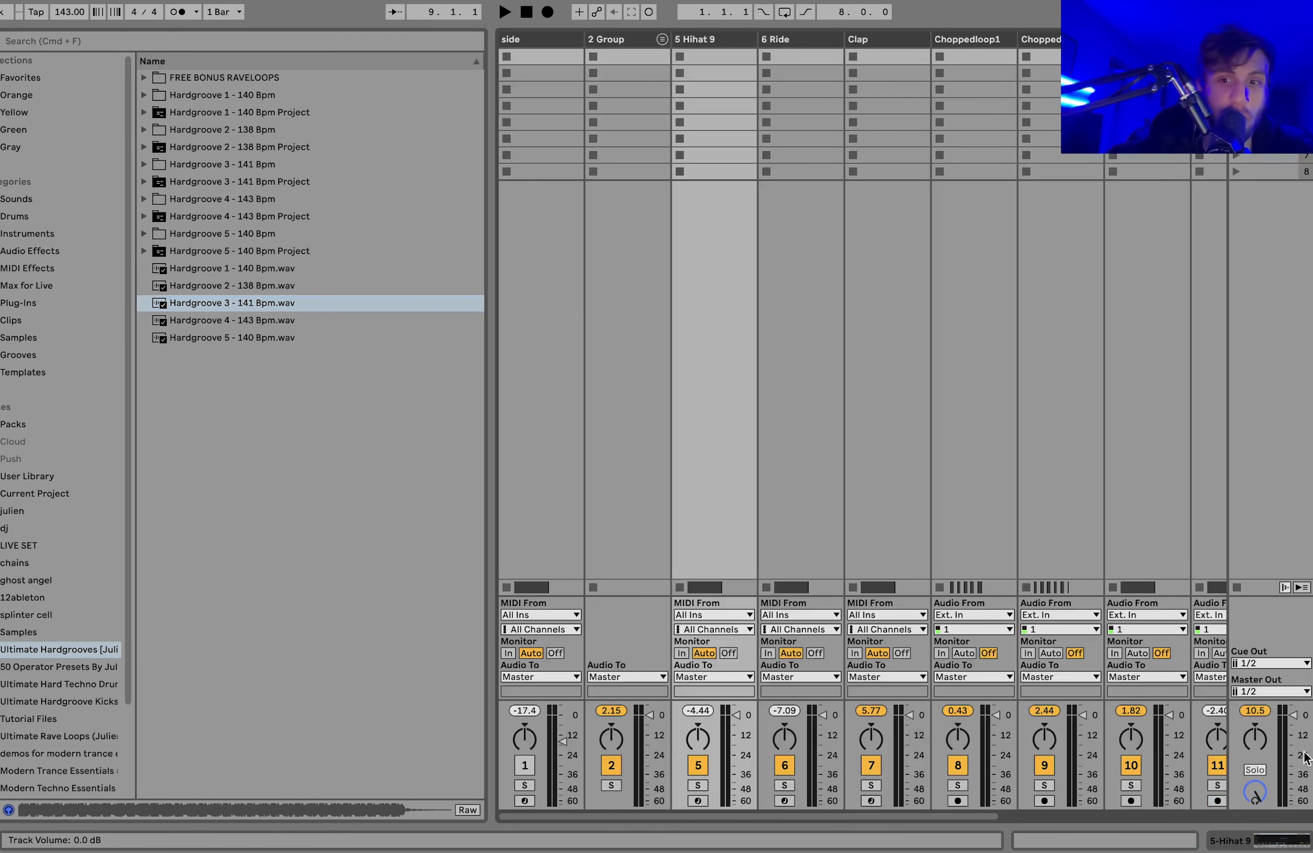
pyautogui.press('space')
pyautogui.press('Tab')
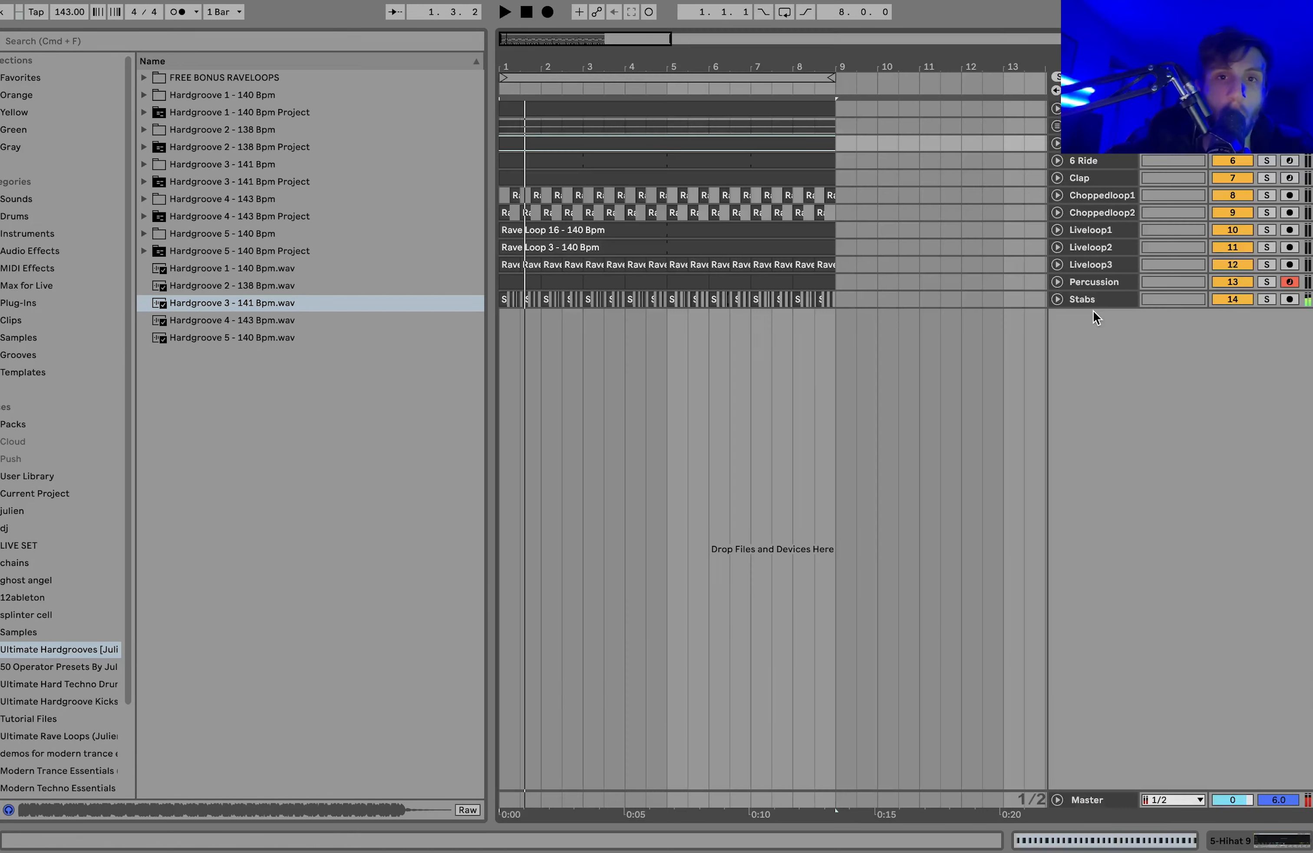
pyautogui.press('Tab')
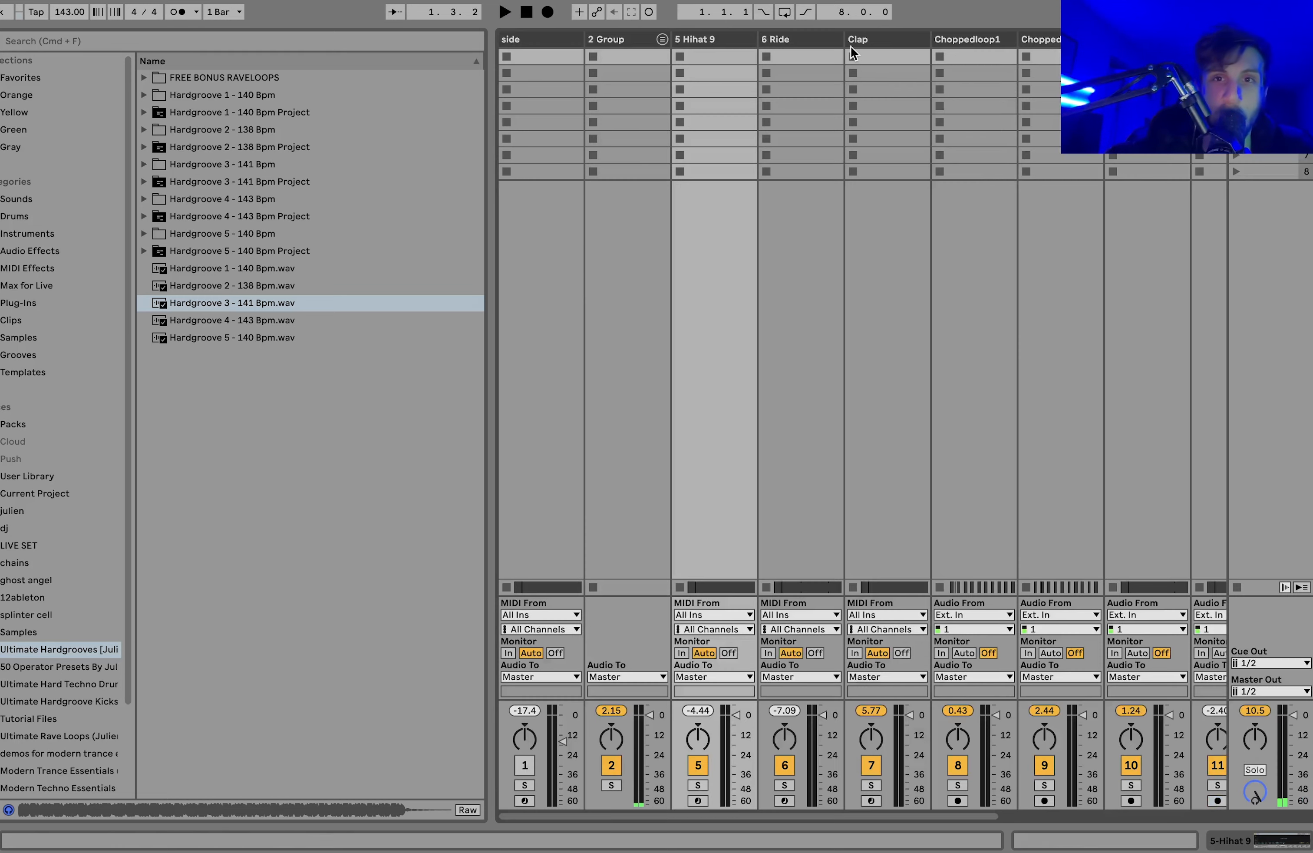
# Step: Select all tracks and lower their volumes together during playback, bringing the Clap fader to -13.0 dB, and return to the arrangement
pyautogui.click(863, 38)
pyautogui.press('super+a')
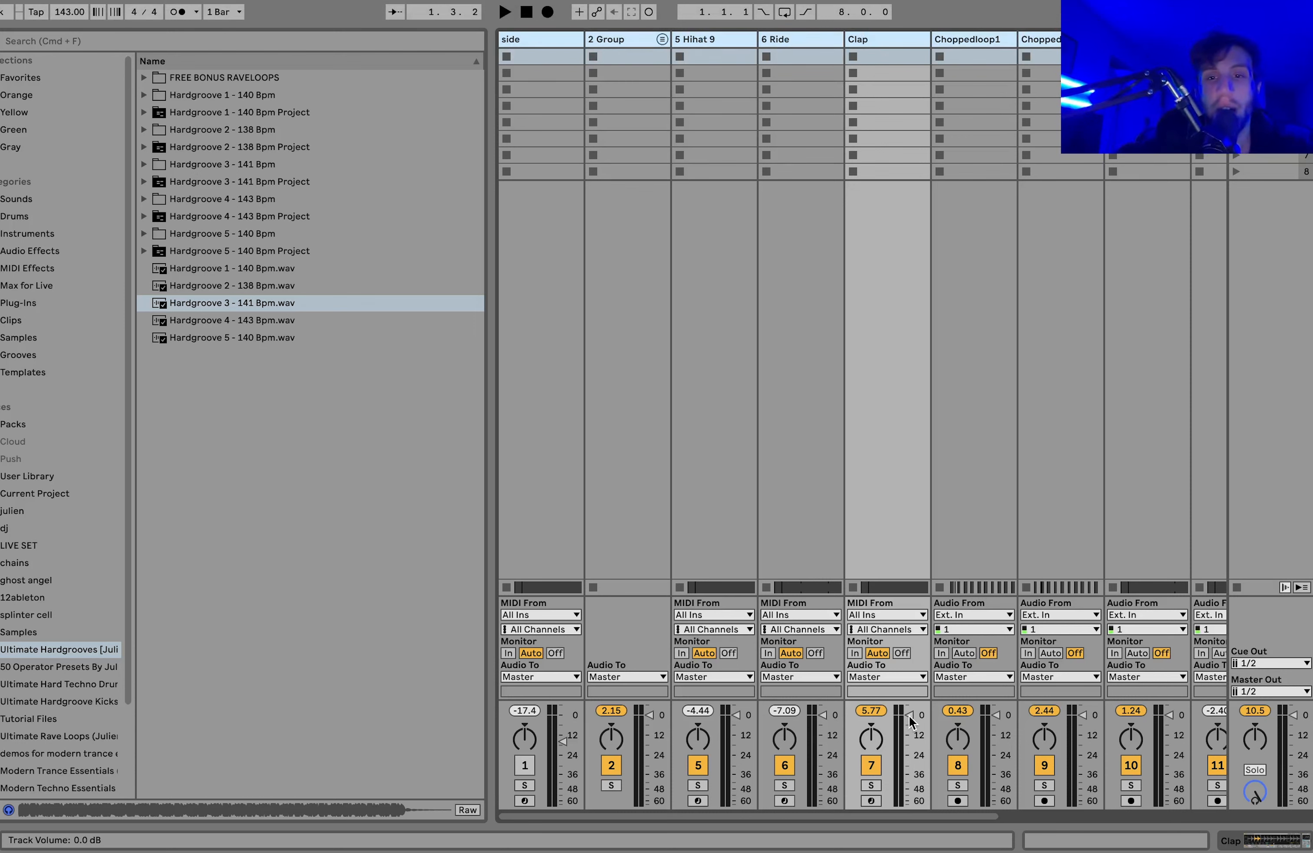
pyautogui.moveTo(909, 715); pyautogui.dragTo(908, 743)
pyautogui.press('space')
pyautogui.press('Up')
pyautogui.press('Up')
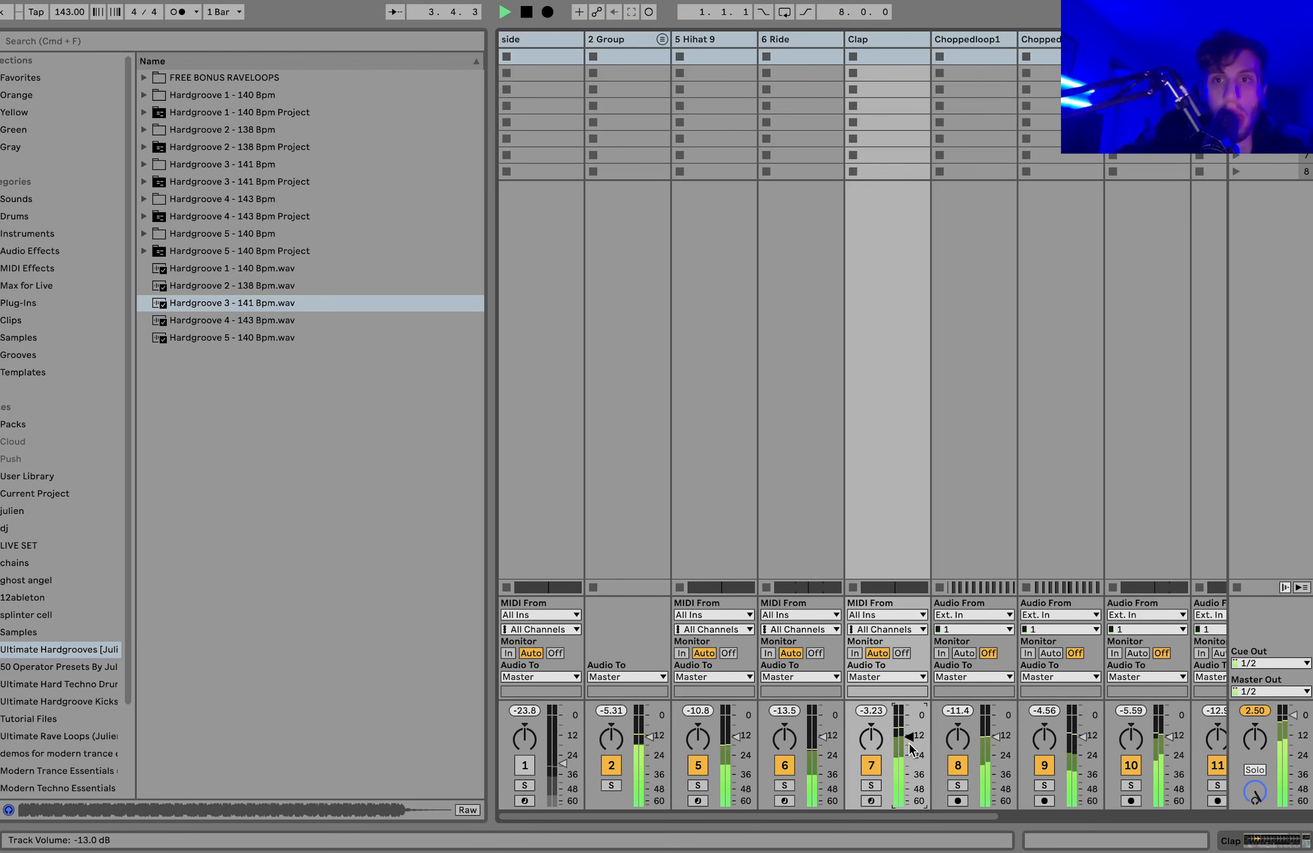
pyautogui.press('space')
pyautogui.press('Tab')
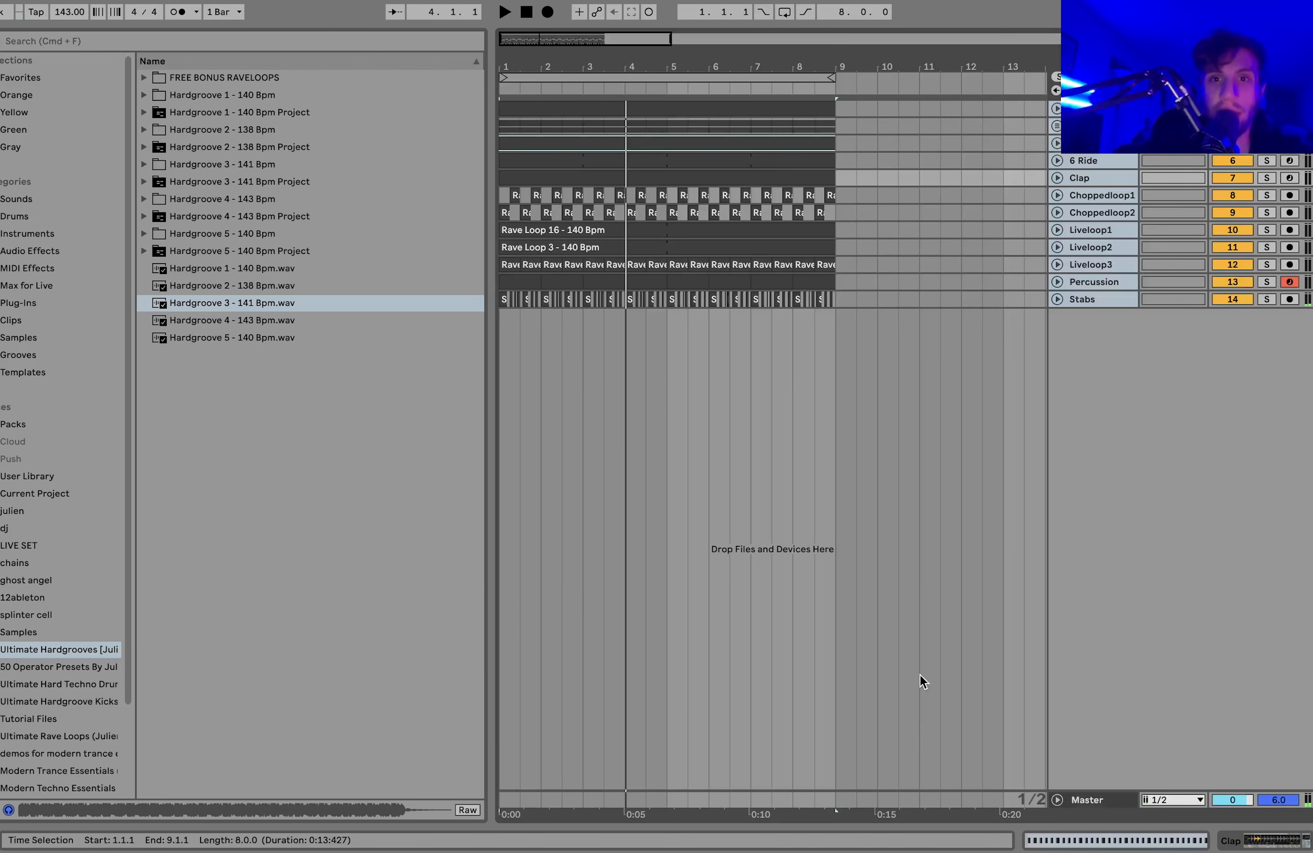
# Step: Deactivate all tracks from 5 Hihat 9 through Stabs so only the kick group and side track are untouched
pyautogui.click(1085, 152)
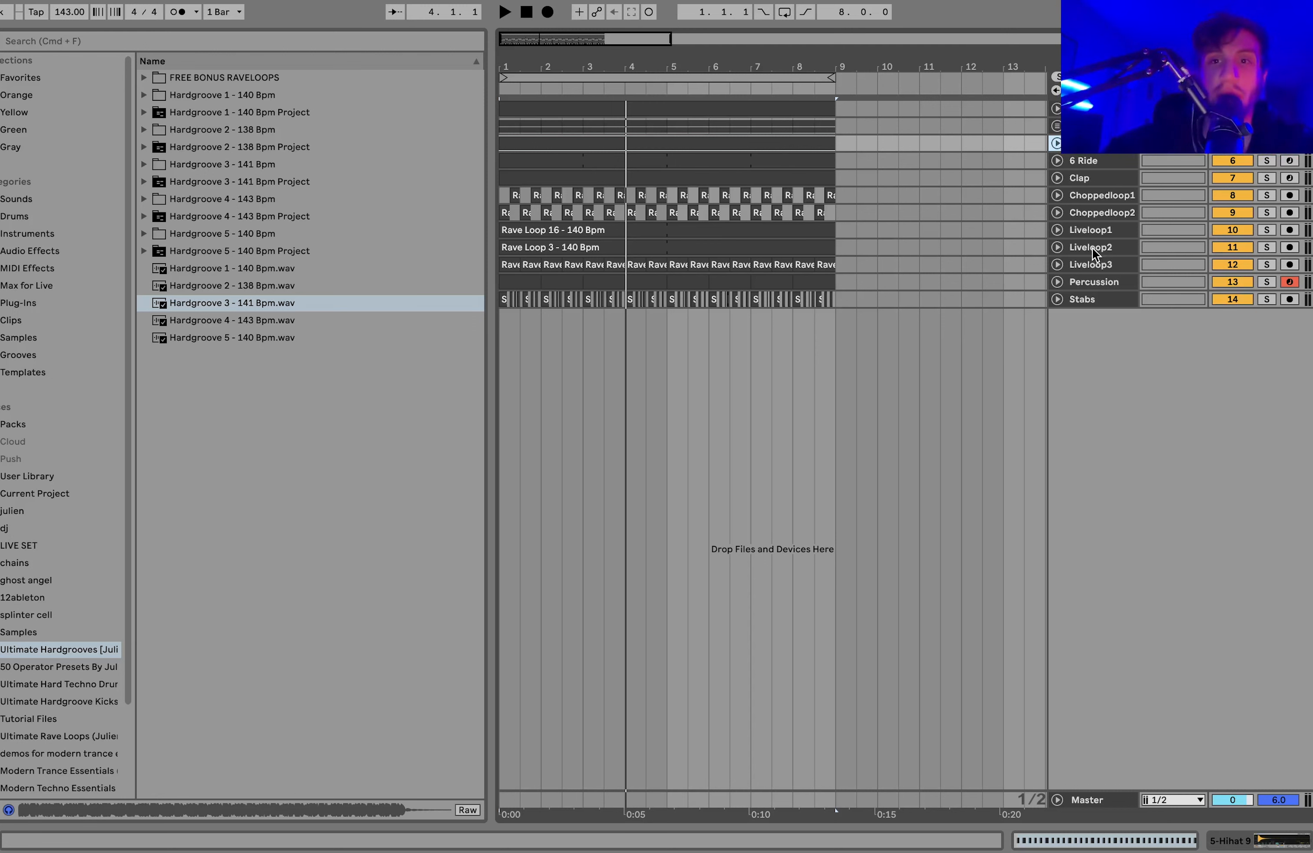
pyautogui.keyDown('shift'); pyautogui.click(1099, 302); pyautogui.keyUp('shift')
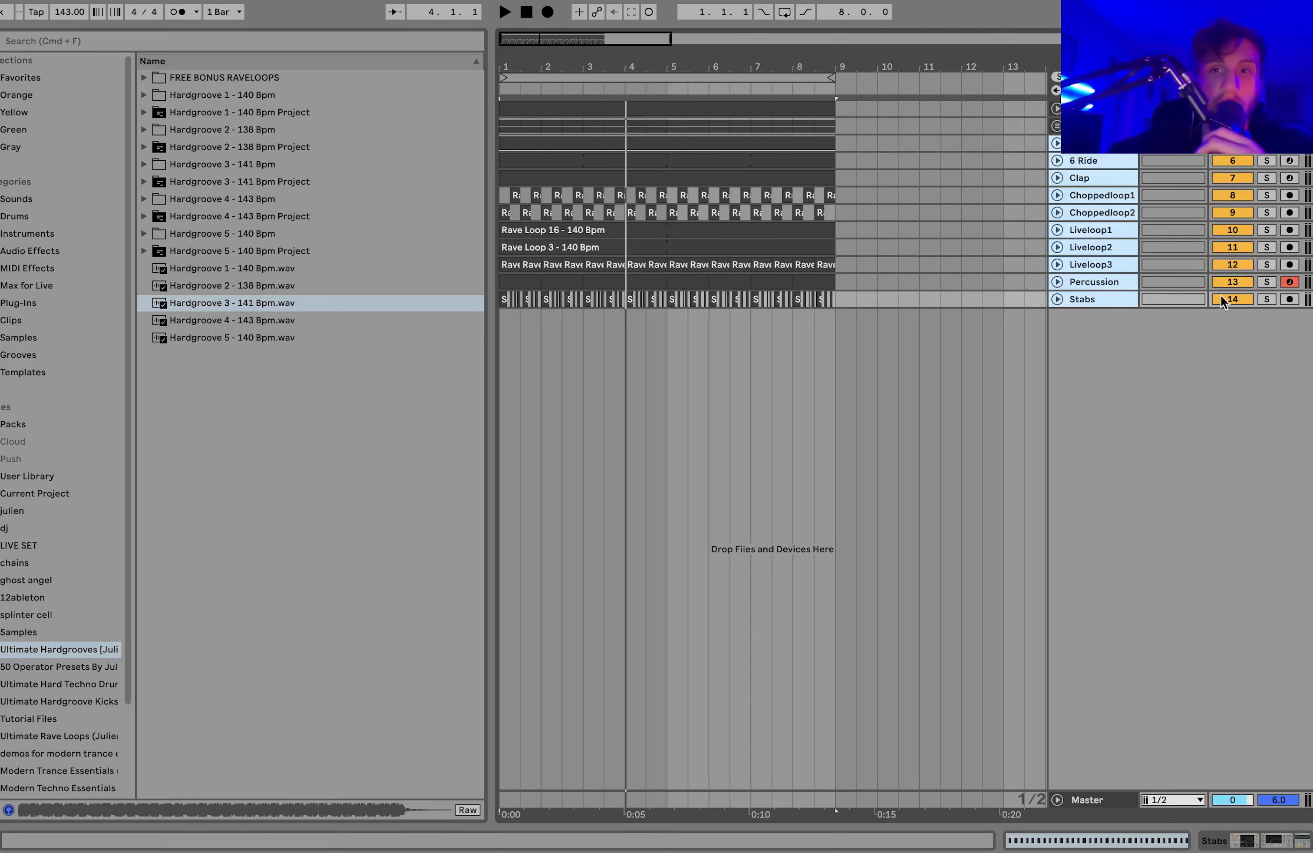
pyautogui.click(1230, 299)
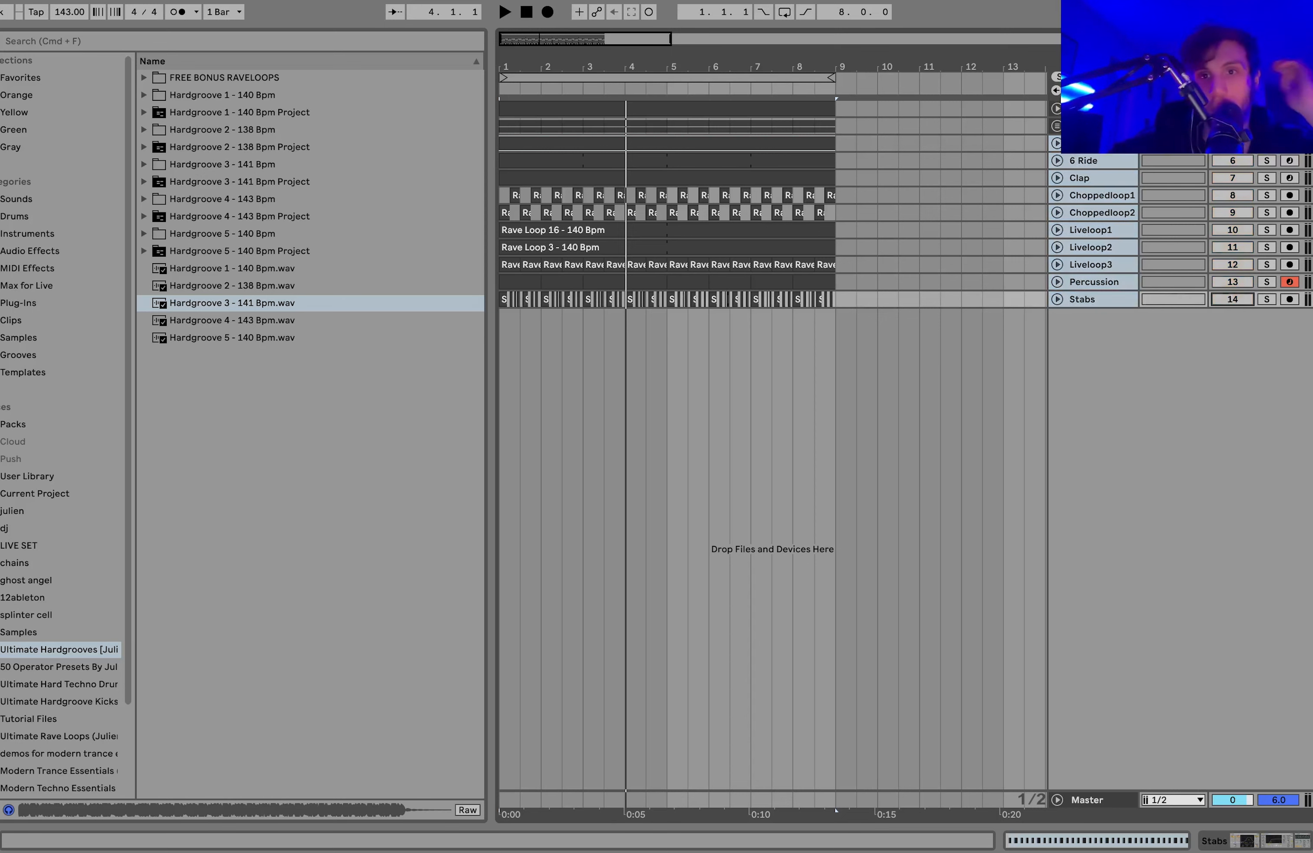
# Step: Unfold 2 Group and its Rumble track, view the Kick and Rumble devices, and listen to both tracks together
pyautogui.click(1101, 125)
pyautogui.click(1056, 125)
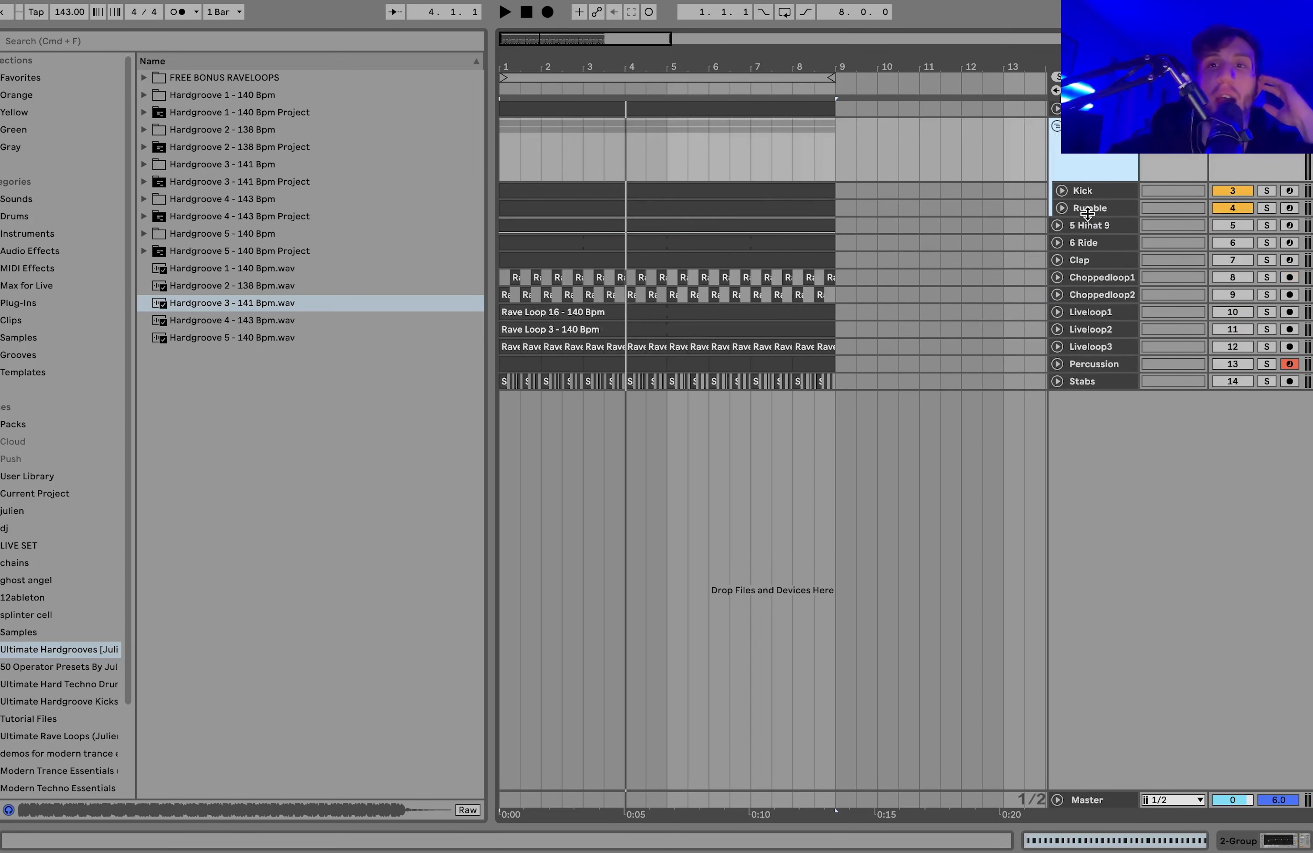
pyautogui.click(1079, 190)
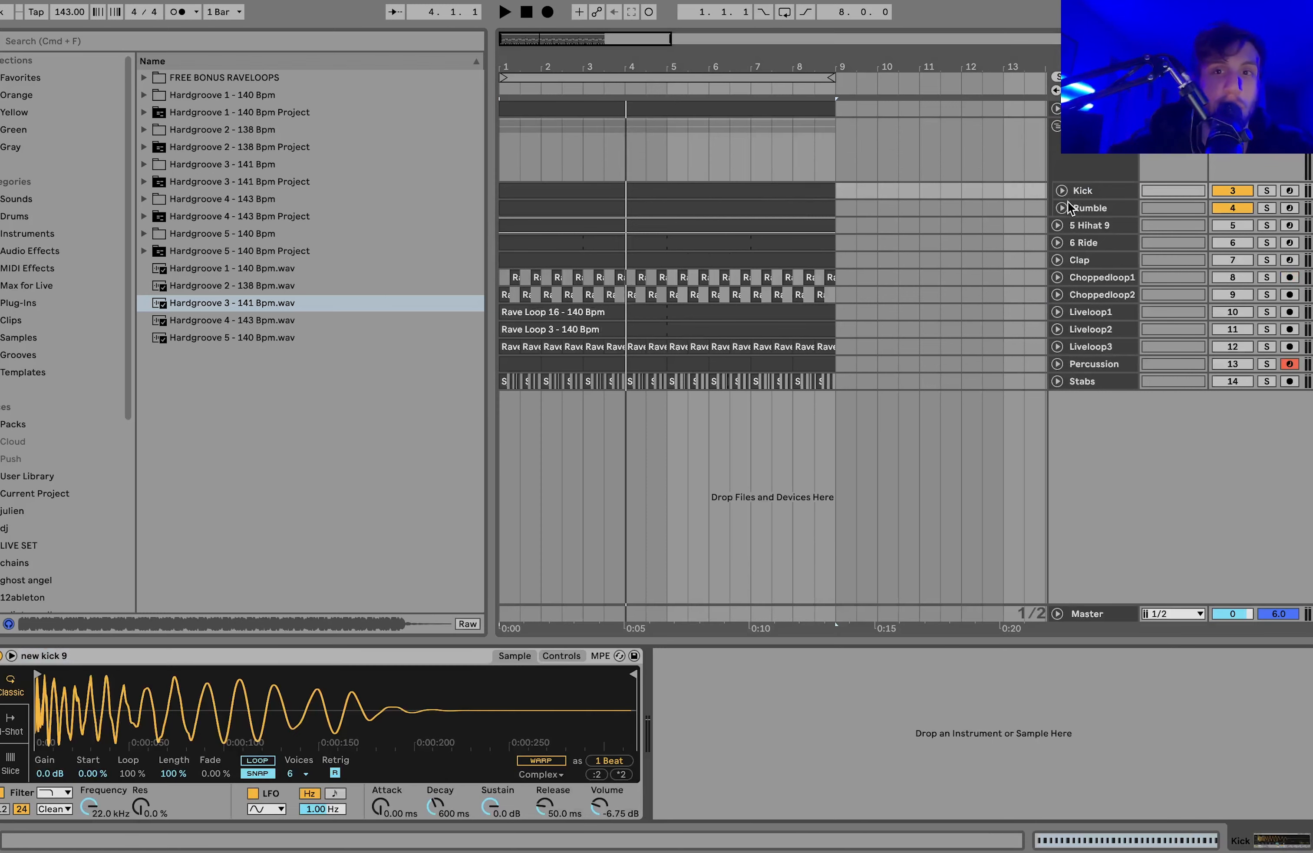
pyautogui.click(1067, 204)
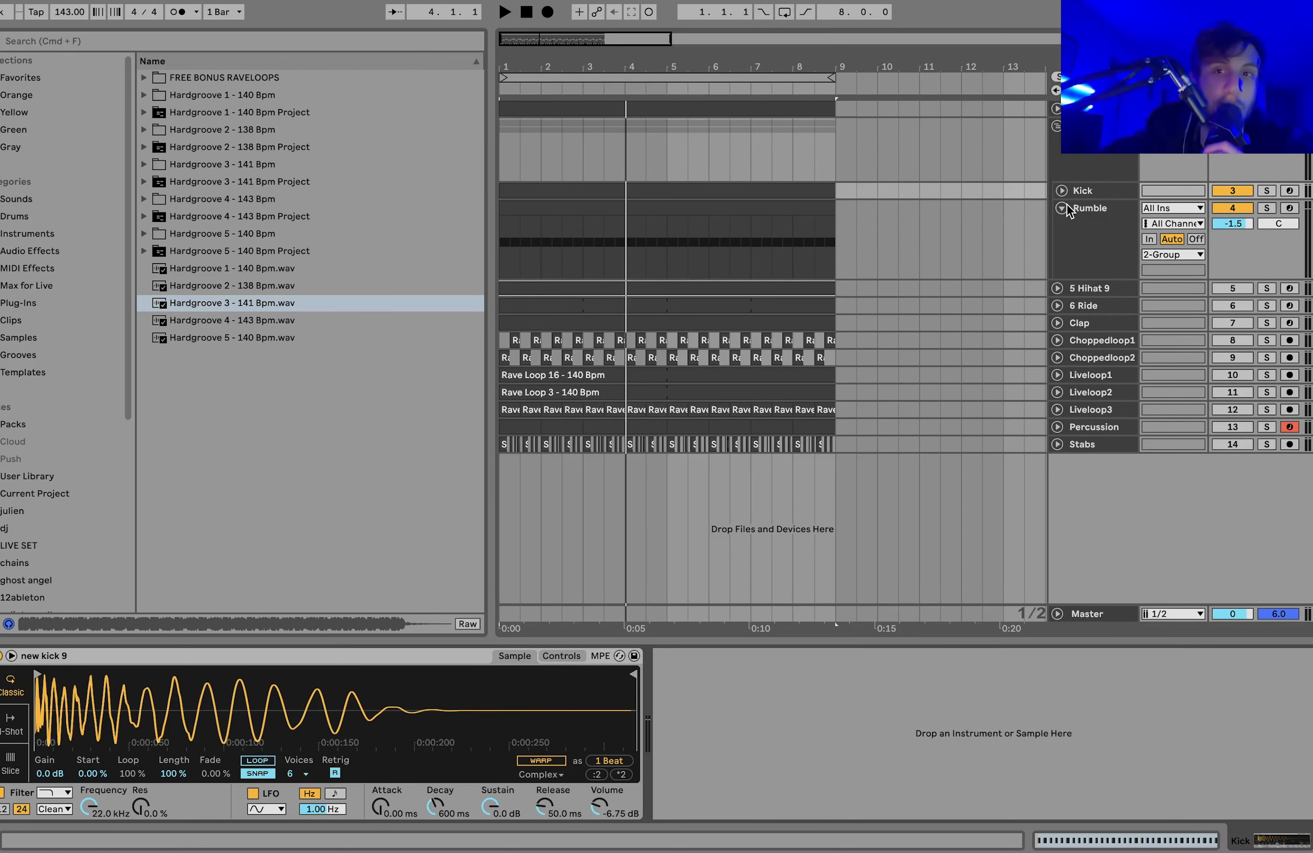
pyautogui.press('space')
pyautogui.click(1085, 210)
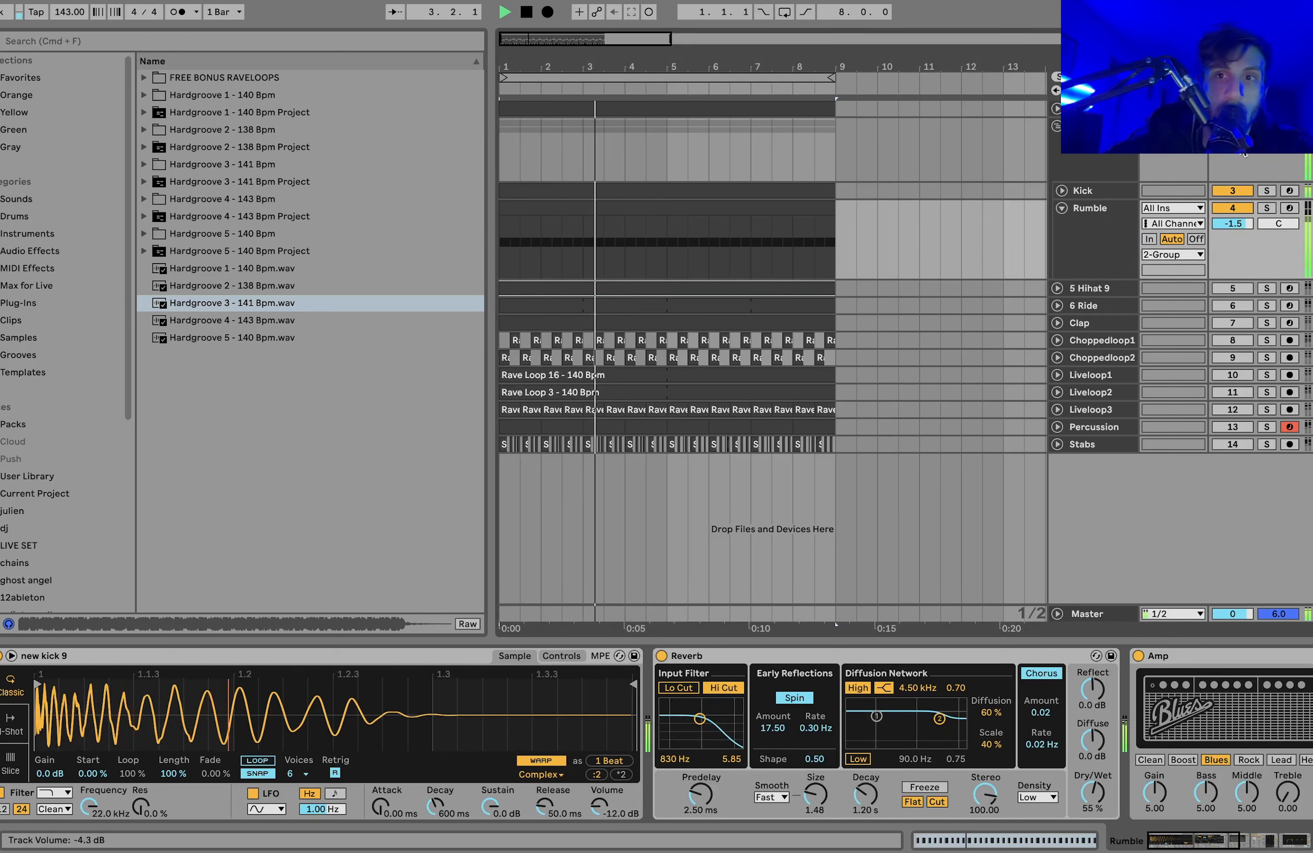
pyautogui.press('space')
pyautogui.click(1097, 226)
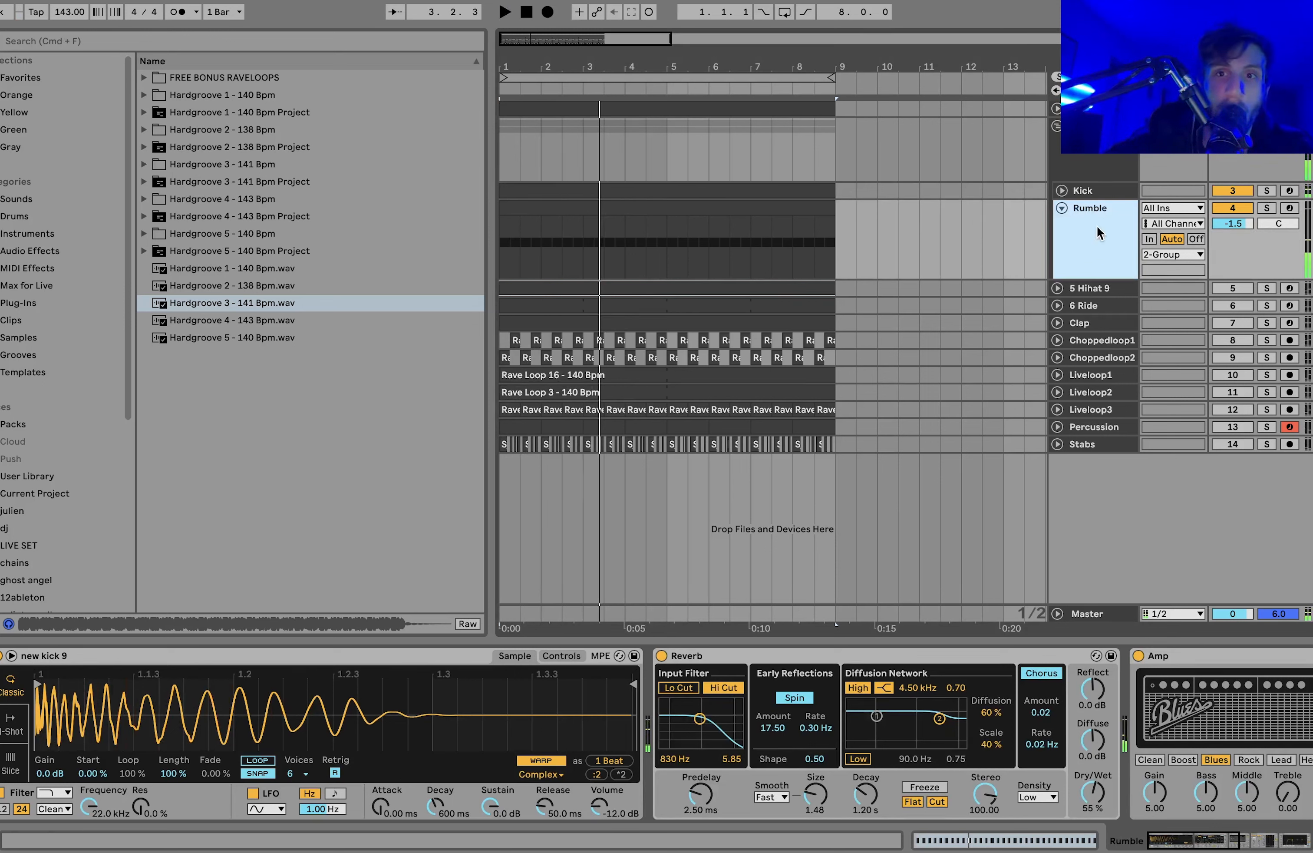
# Step: Deactivate the Rumble track, unfold the Kick and reset its volume to 0 dB while playing it without the rumble
pyautogui.click(1236, 206)
pyautogui.click(1062, 191)
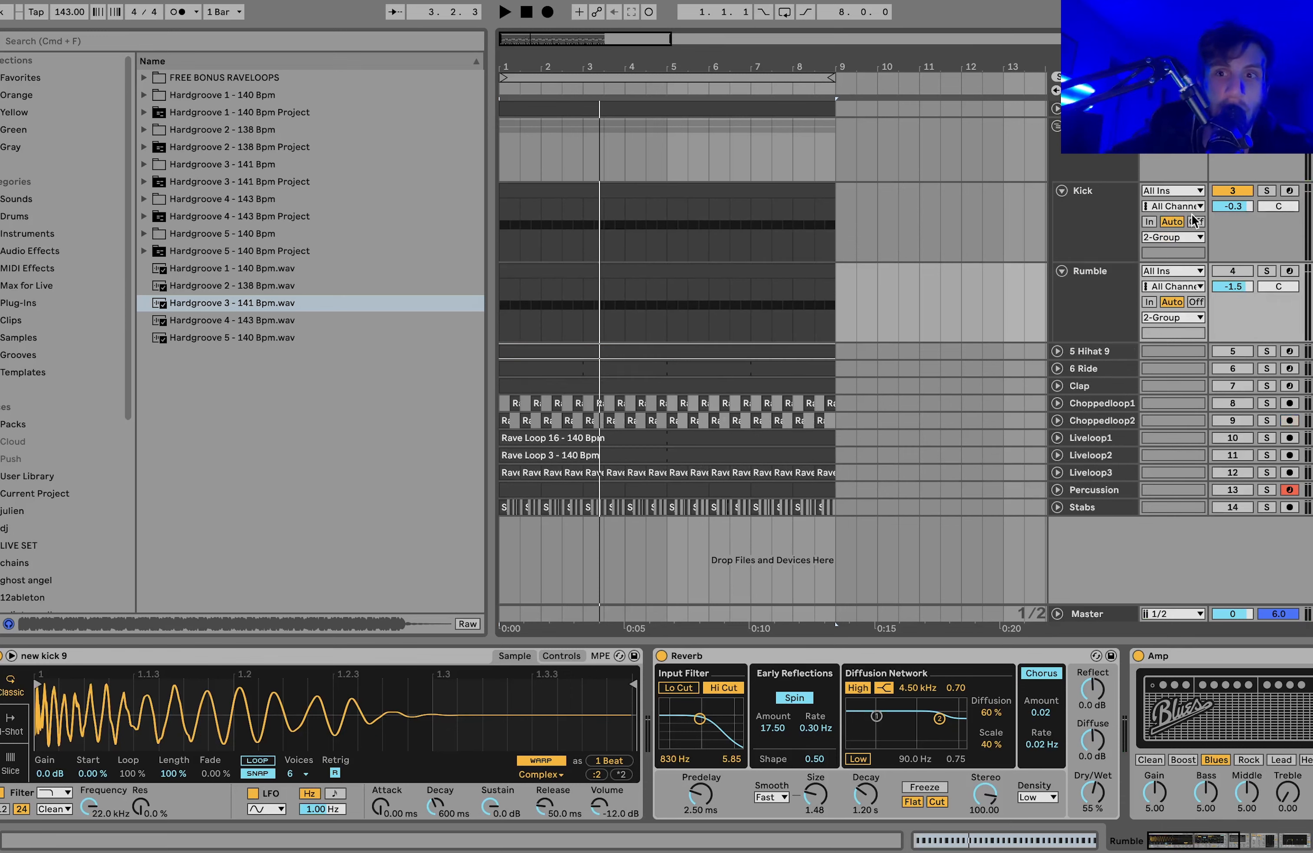
pyautogui.click(1108, 223)
pyautogui.press('space')
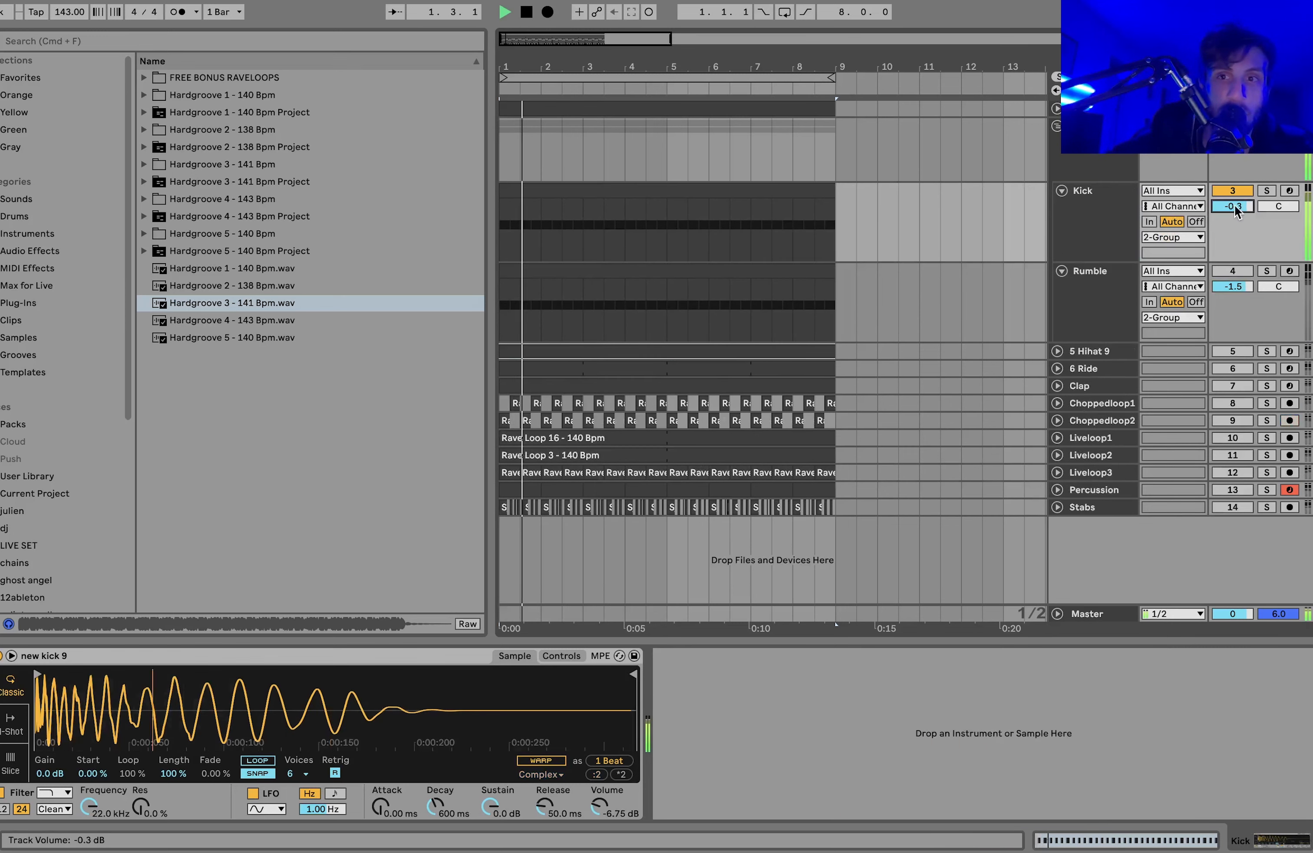
pyautogui.doubleClick(1234, 205)
pyautogui.click(1233, 141)
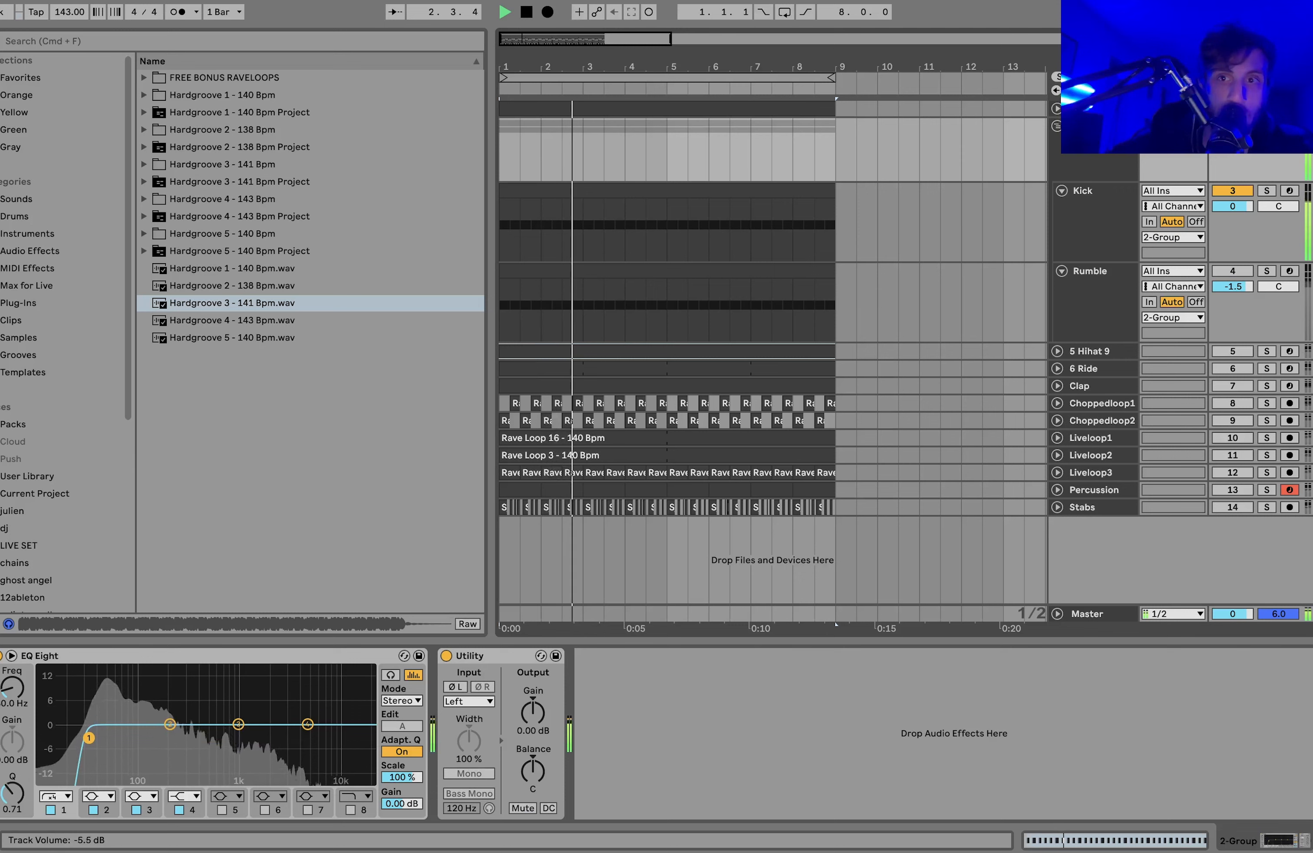
# Step: Reactivate the Rumble track and set its volume to -0.7 dB while listening to it with the kick
pyautogui.click(1114, 293)
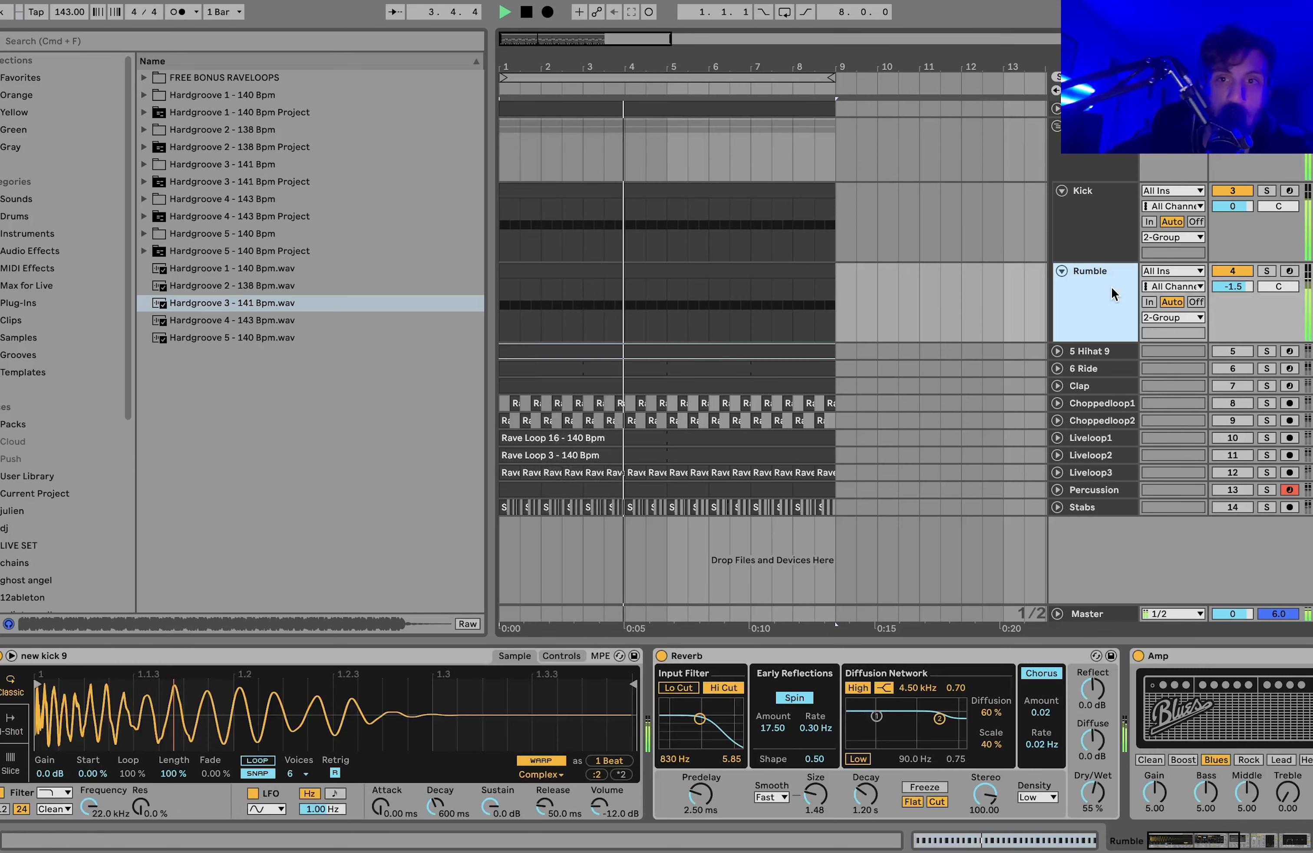
pyautogui.moveTo(1236, 287); pyautogui.dragTo(1238, 282)
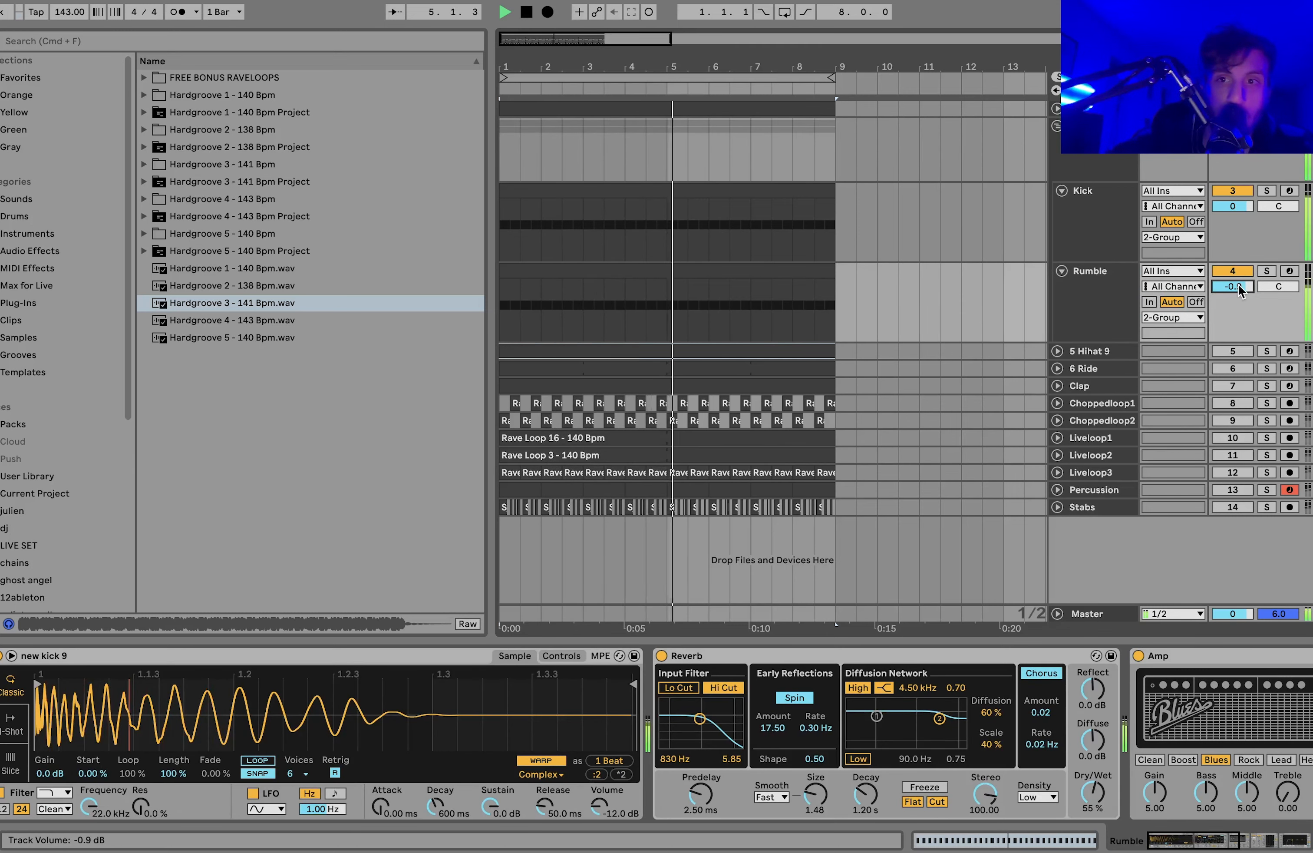
pyautogui.click(1097, 284)
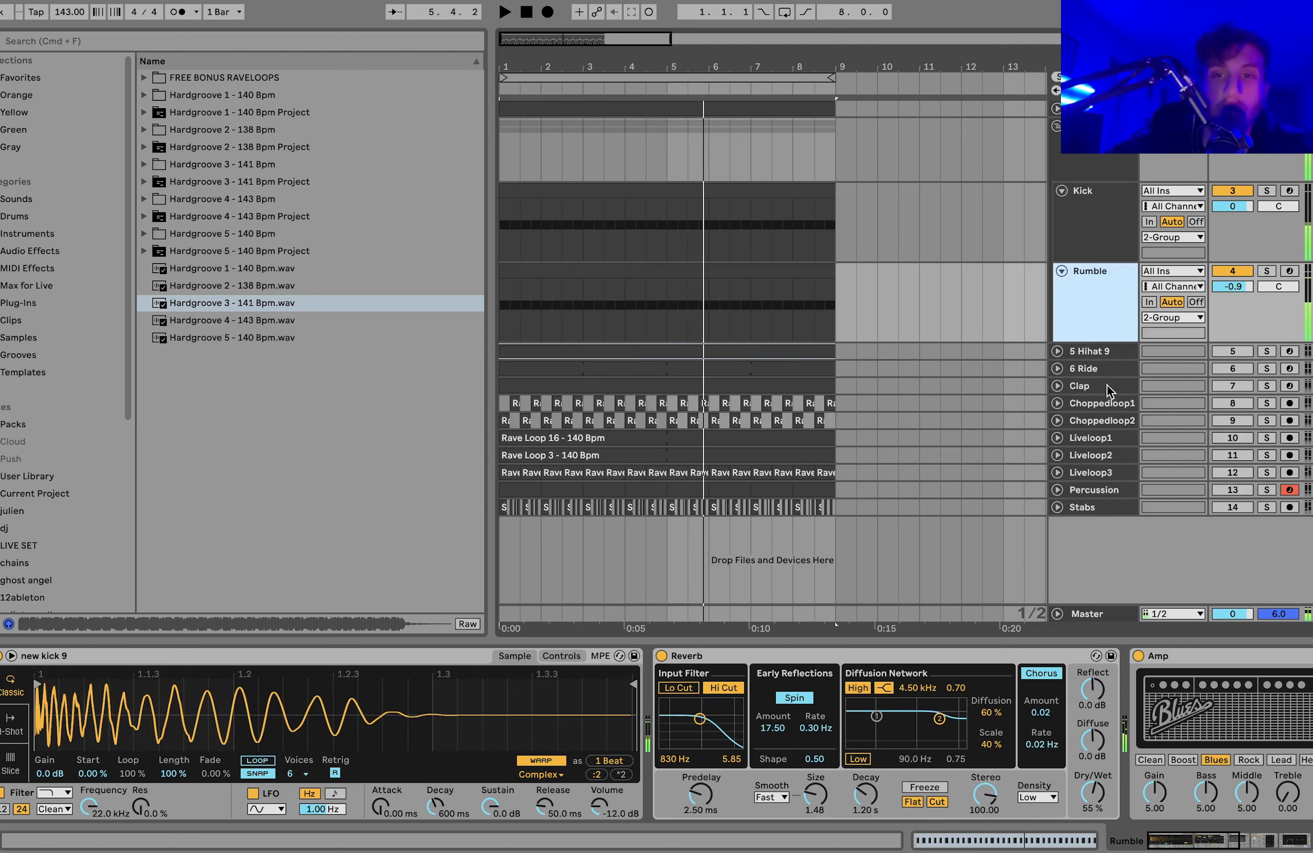
pyautogui.press('space')
pyautogui.moveTo(1233, 286); pyautogui.dragTo(1225, 287)
pyautogui.press('space')
# Step: Set the frequency of filter 1 in the EQ Eight on 2 Group to 36.1 Hz while playing the group
pyautogui.click(1093, 133)
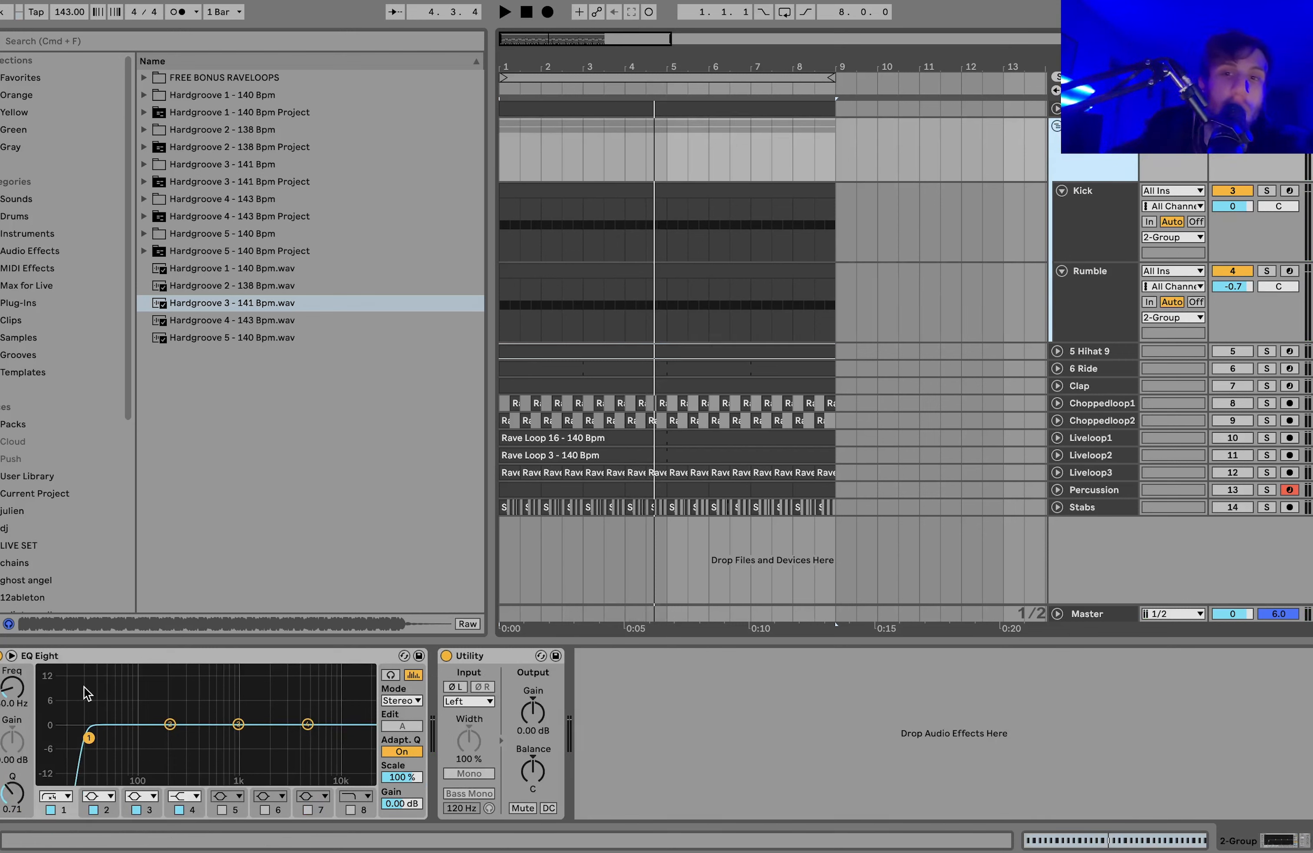
pyautogui.click(1118, 302)
pyautogui.click(1116, 157)
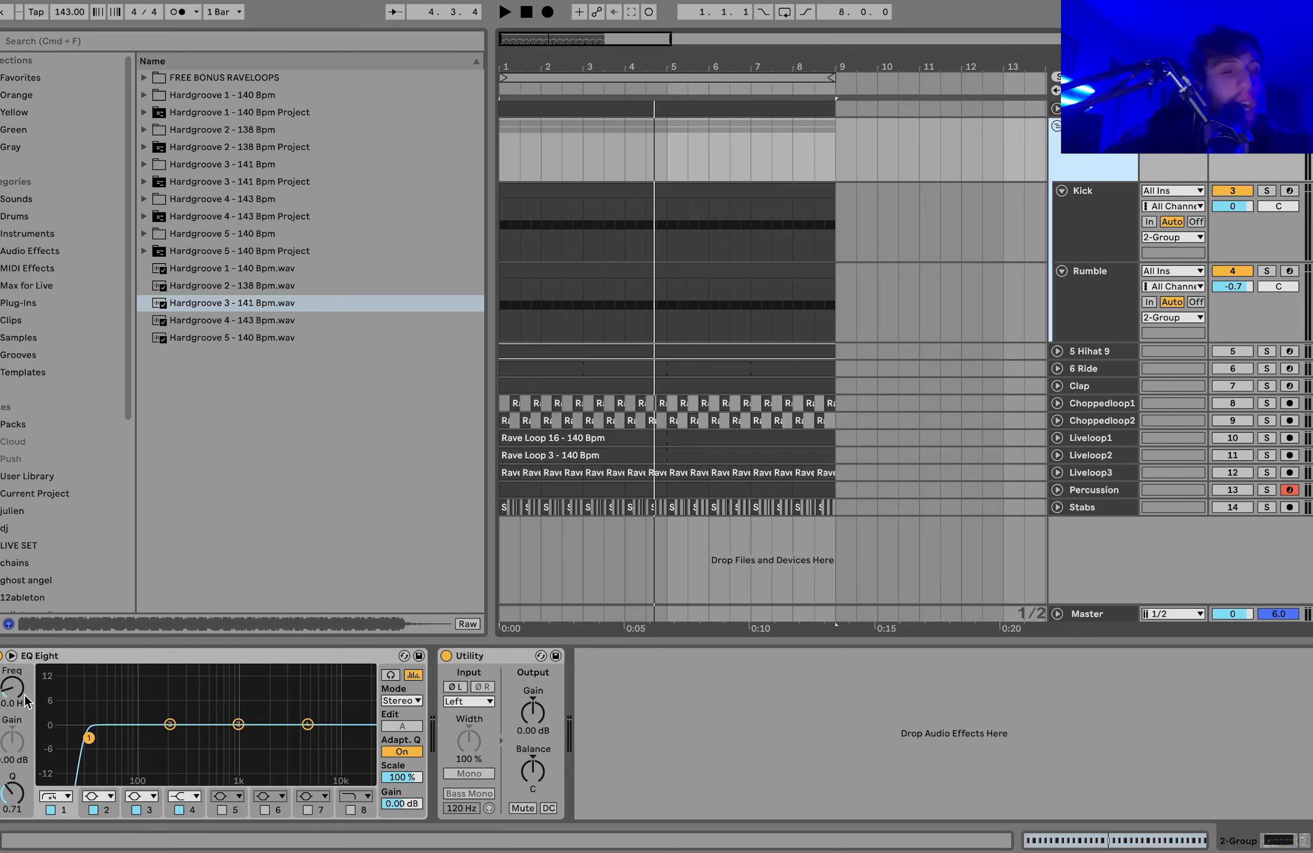
pyautogui.click(13, 690)
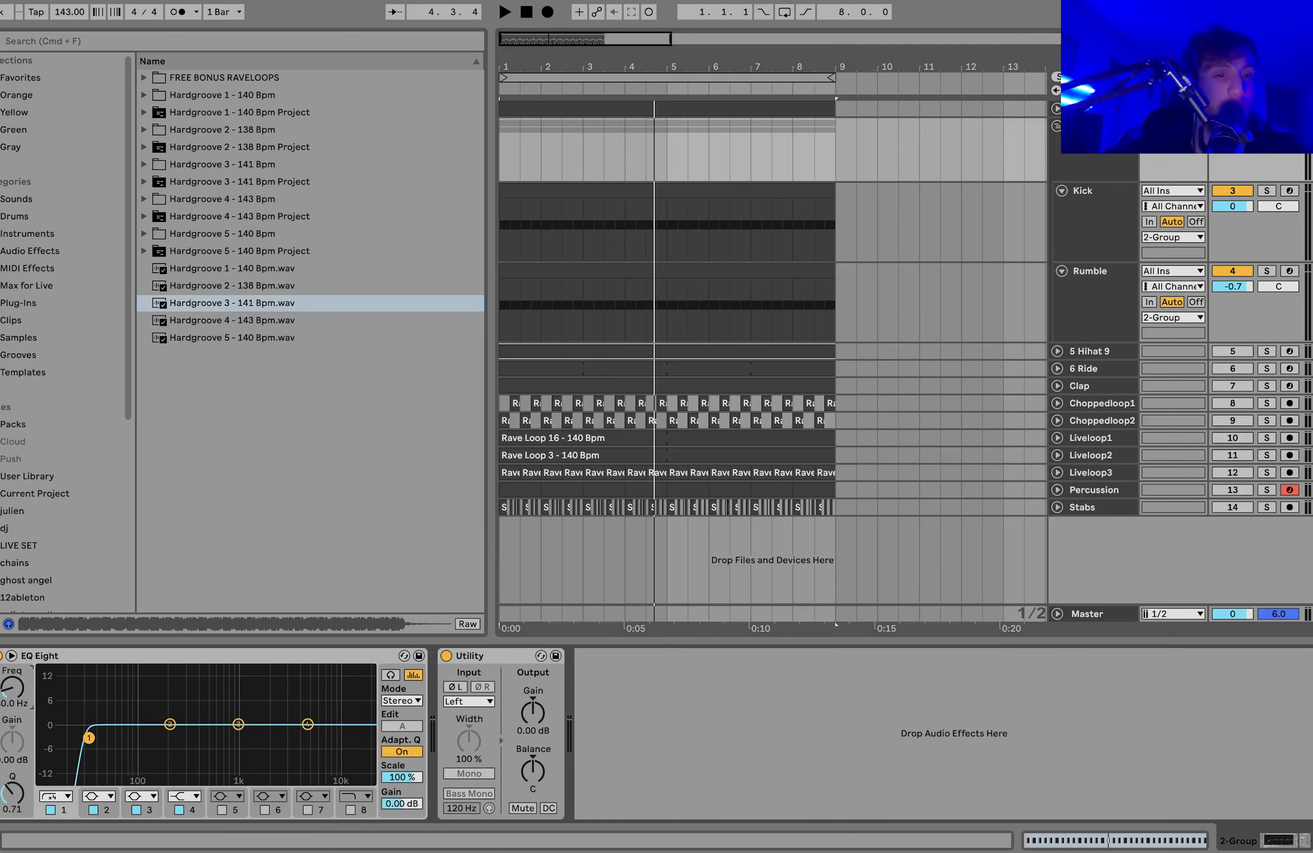
pyautogui.press('space')
pyautogui.moveTo(13, 690); pyautogui.dragTo(13, 695)
pyautogui.press('space')
# Step: Examine the group's low end against the filter 1 cutoff in the enlarged EQ Eight spectrum during playback, and close that display
pyautogui.click(11, 655)
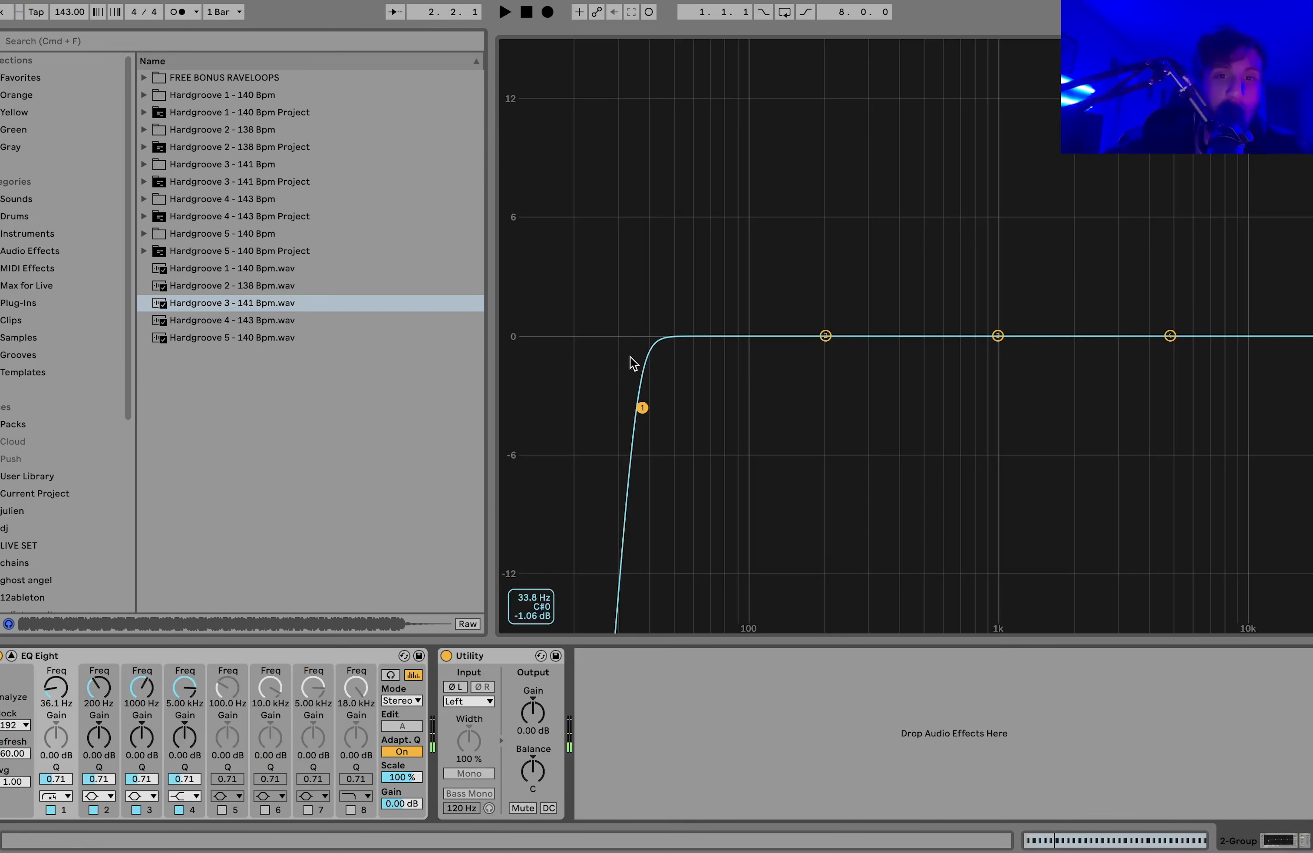
pyautogui.press('space')
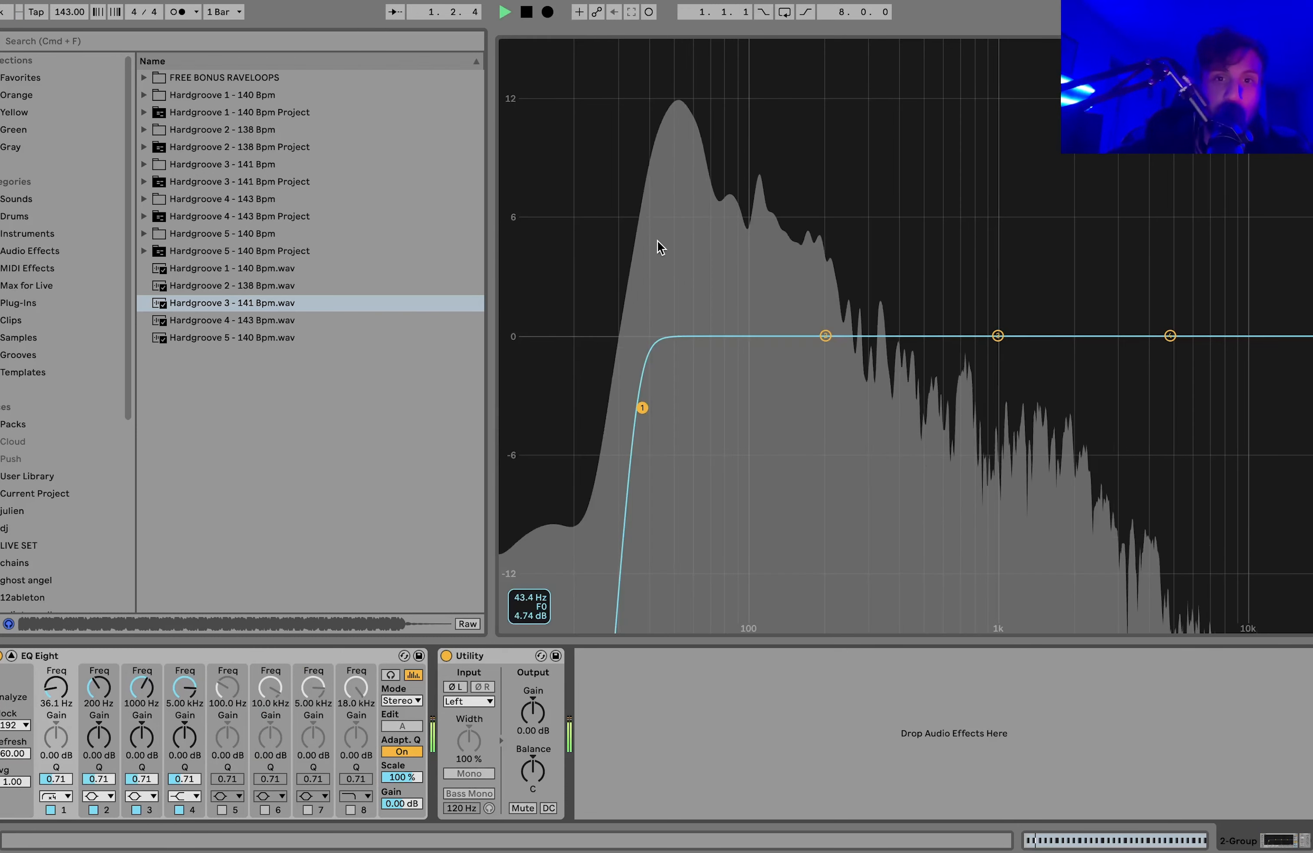
pyautogui.press('space')
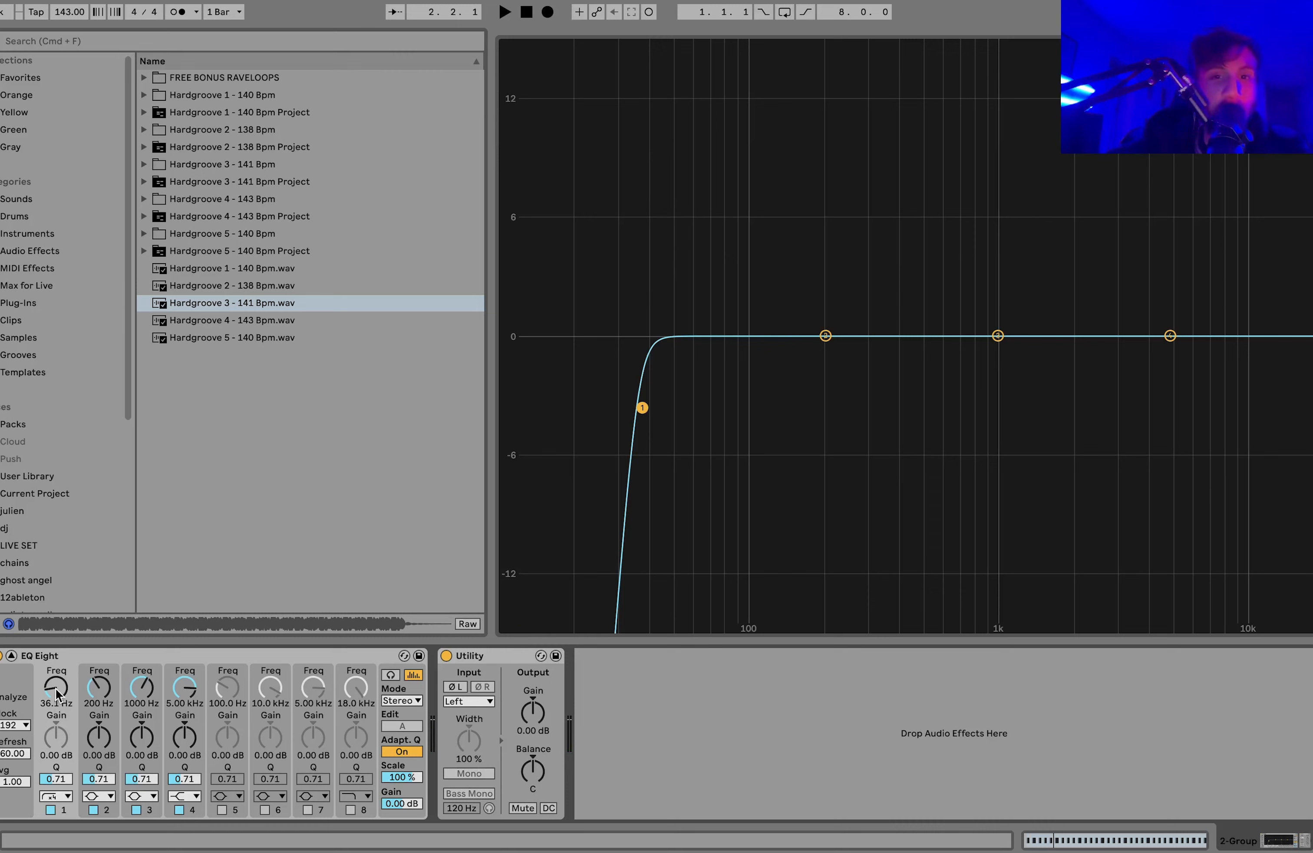
pyautogui.press('space')
pyautogui.moveTo(57, 695); pyautogui.dragTo(57, 695)
pyautogui.press('space')
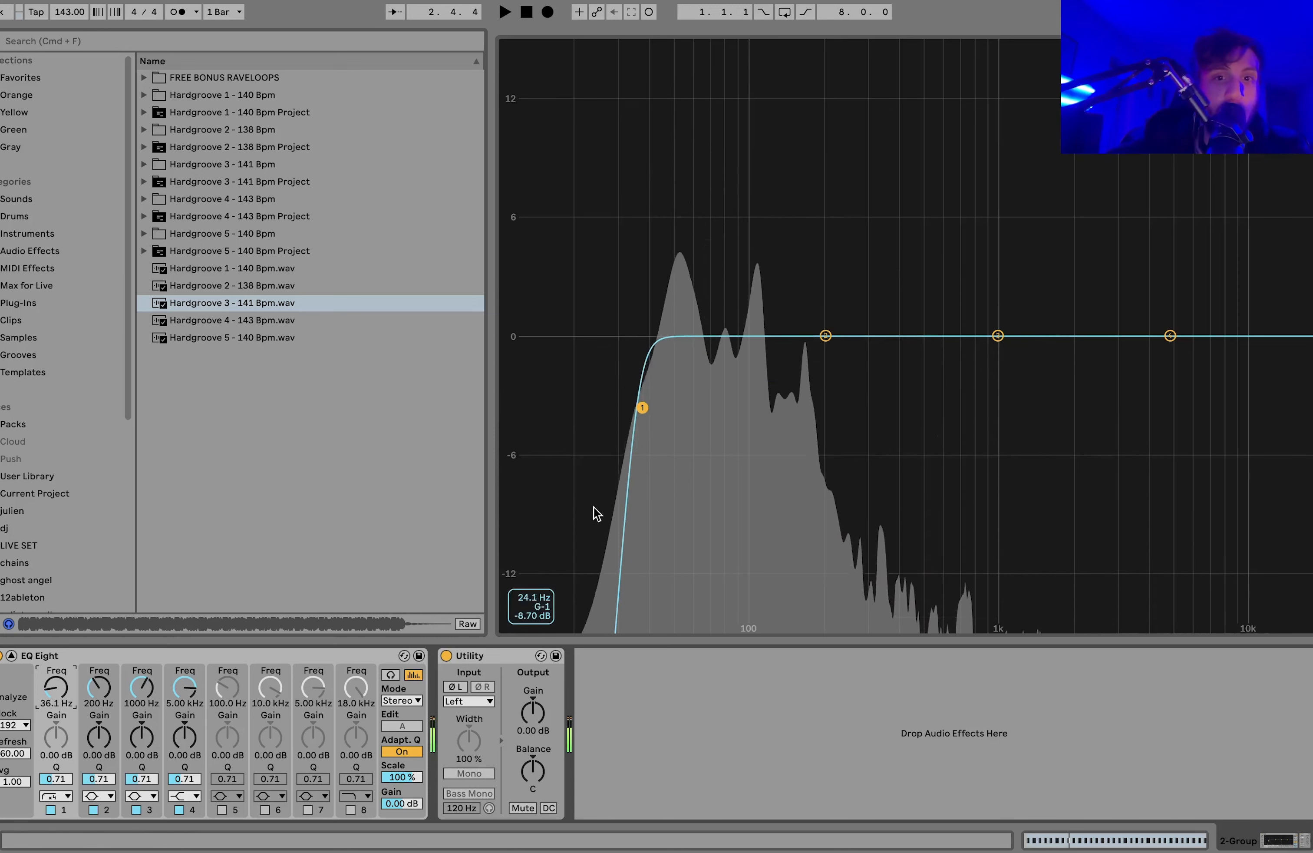
pyautogui.click(11, 656)
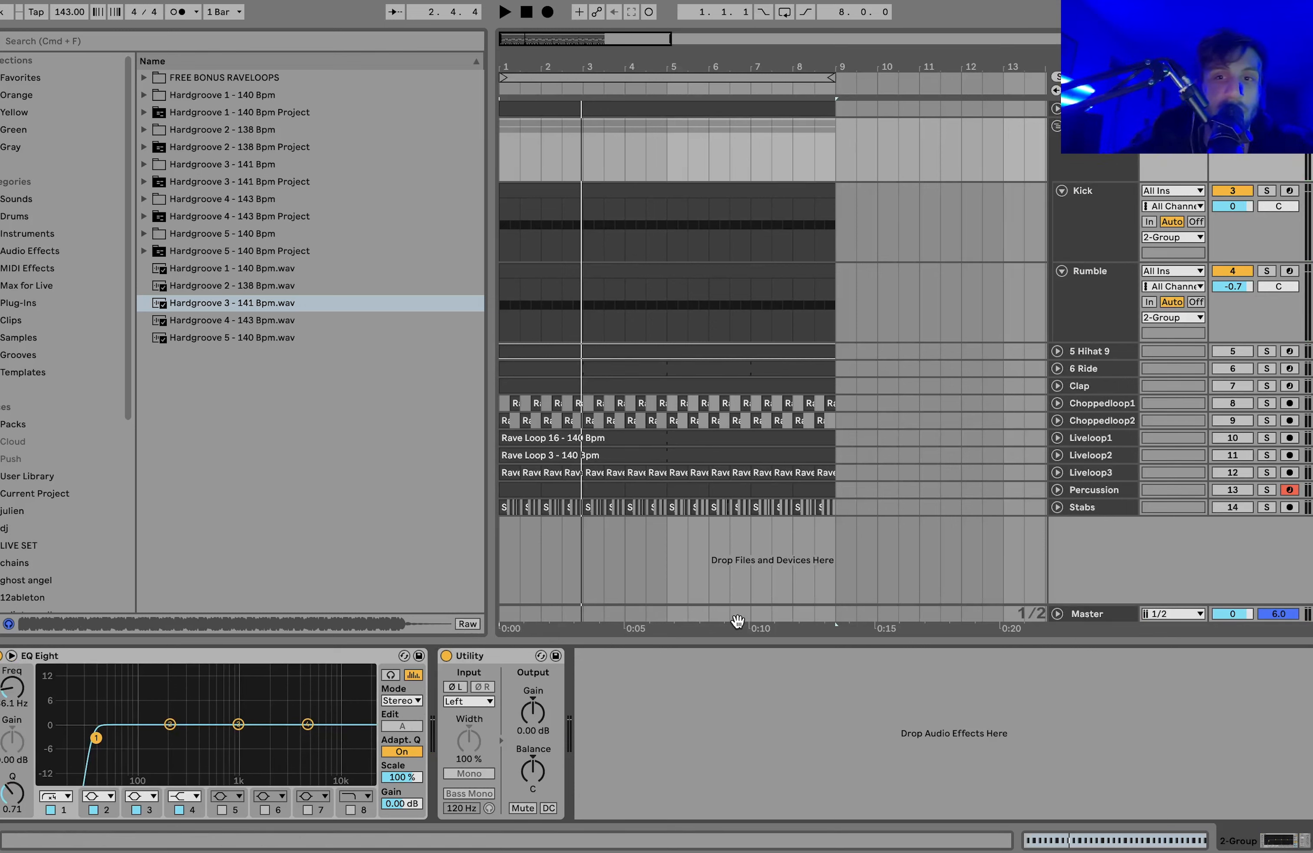
# Step: Unfold and activate the 5 Hihat 9 track and set its volume to -8.0 dB against the kick and rumble during playback
pyautogui.click(1086, 353)
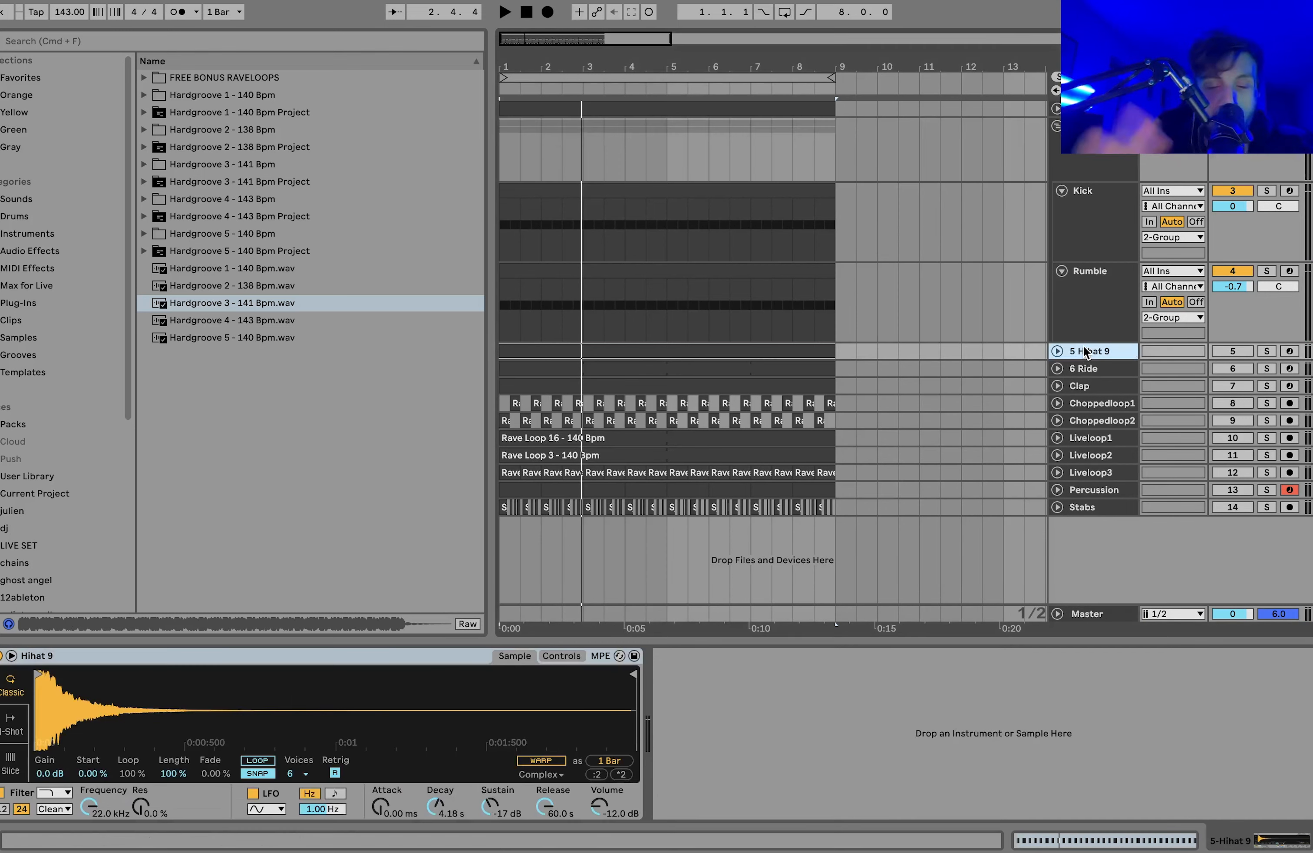
pyautogui.click(1057, 351)
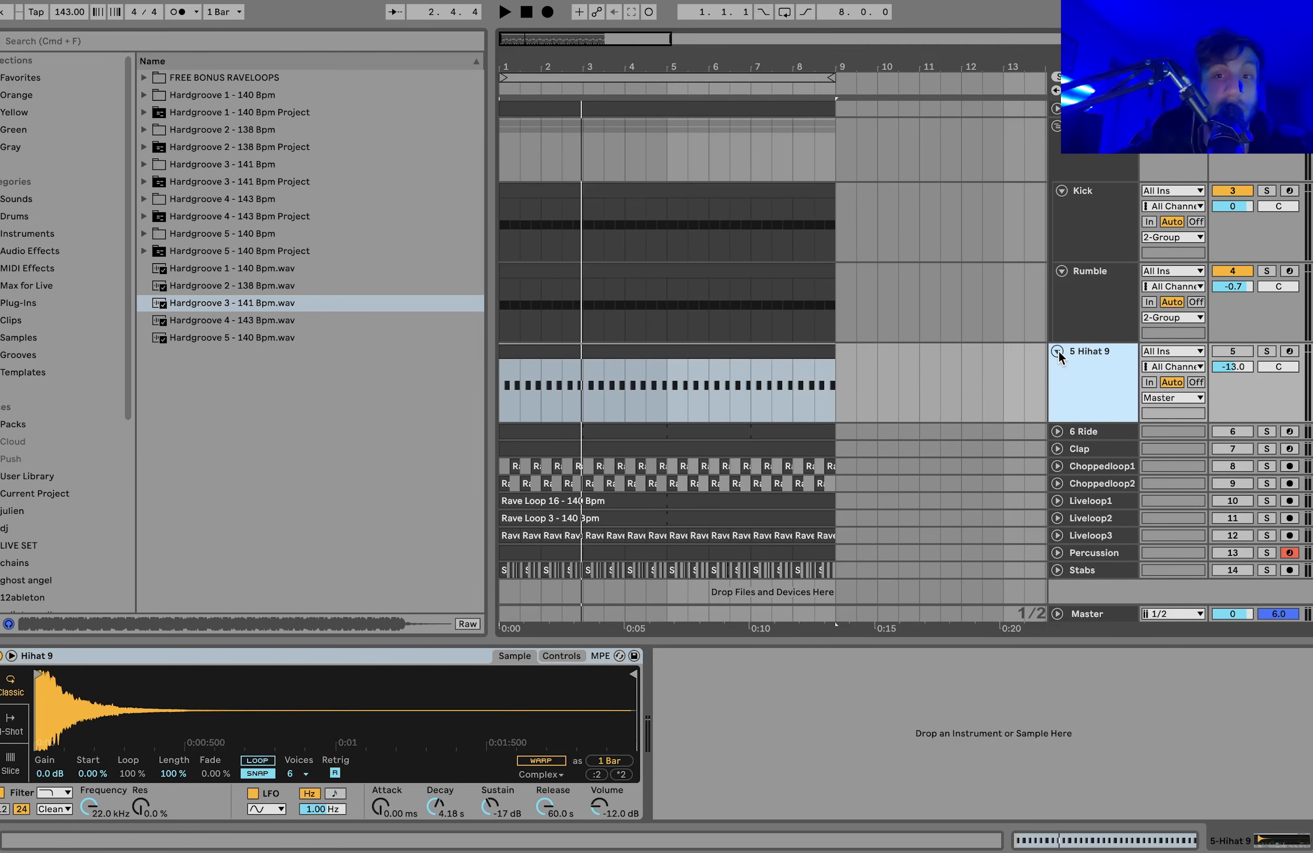
pyautogui.scroll(-1, 1067, 385)
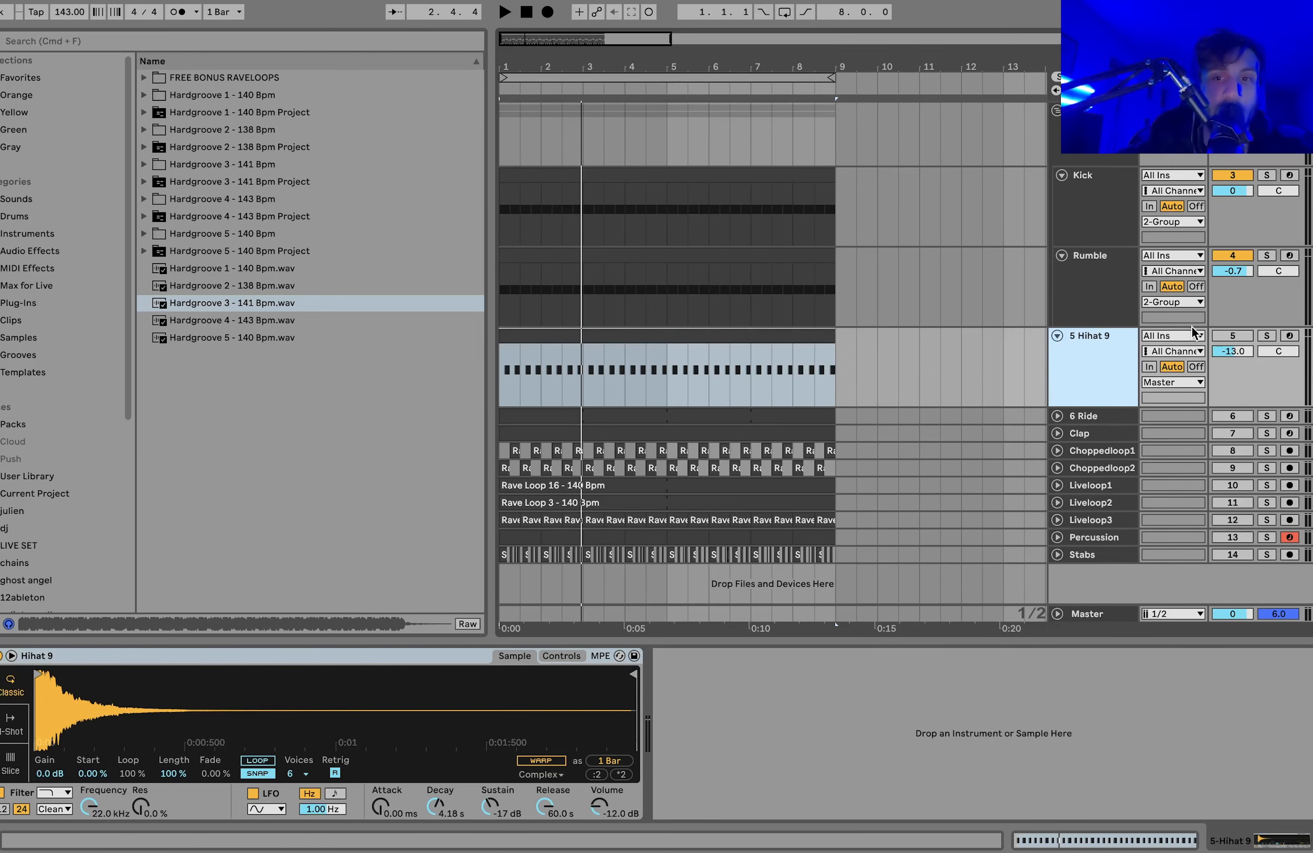
pyautogui.click(1228, 336)
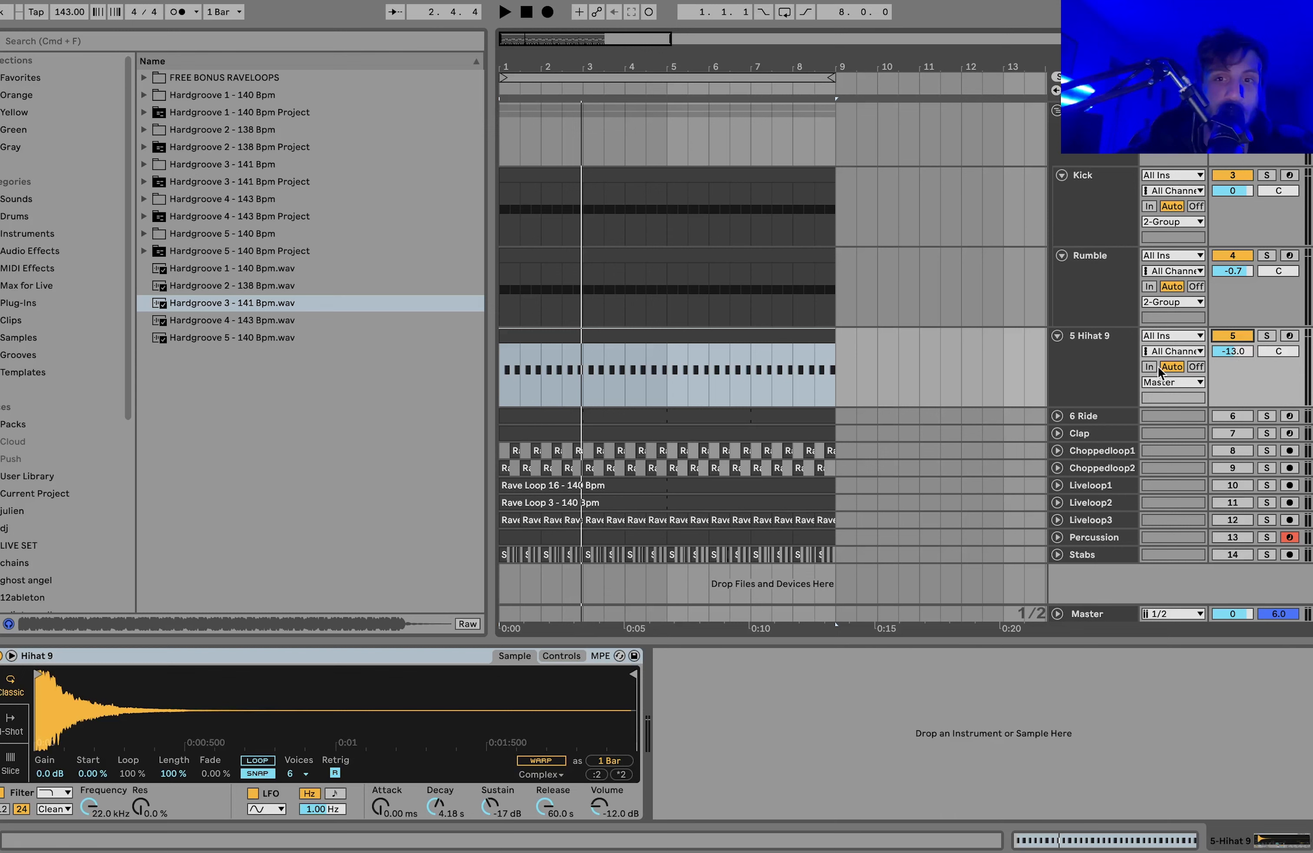
pyautogui.press('space')
pyautogui.moveTo(1230, 358); pyautogui.dragTo(1236, 353)
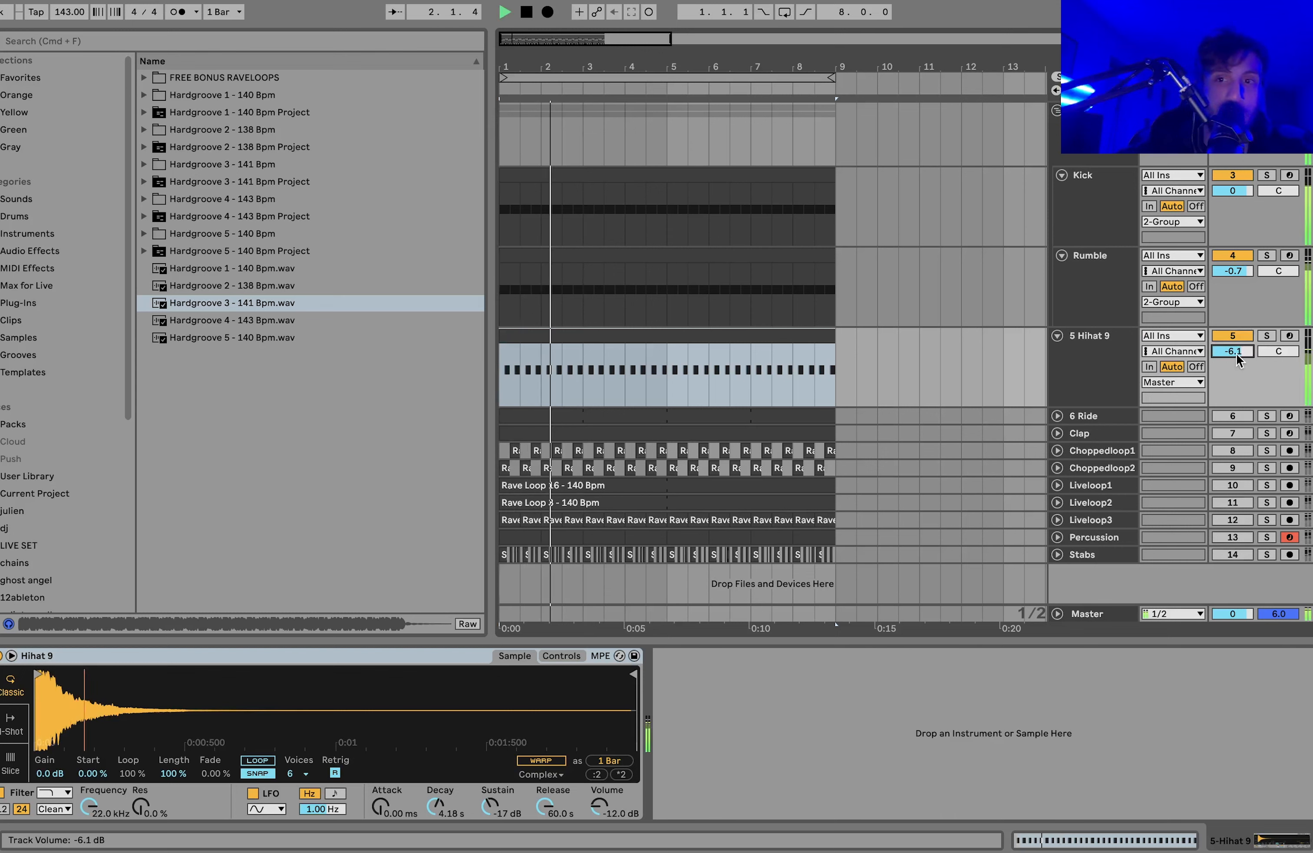
pyautogui.click(1229, 256)
pyautogui.click(1228, 255)
pyautogui.moveTo(1233, 352); pyautogui.dragTo(1232, 355)
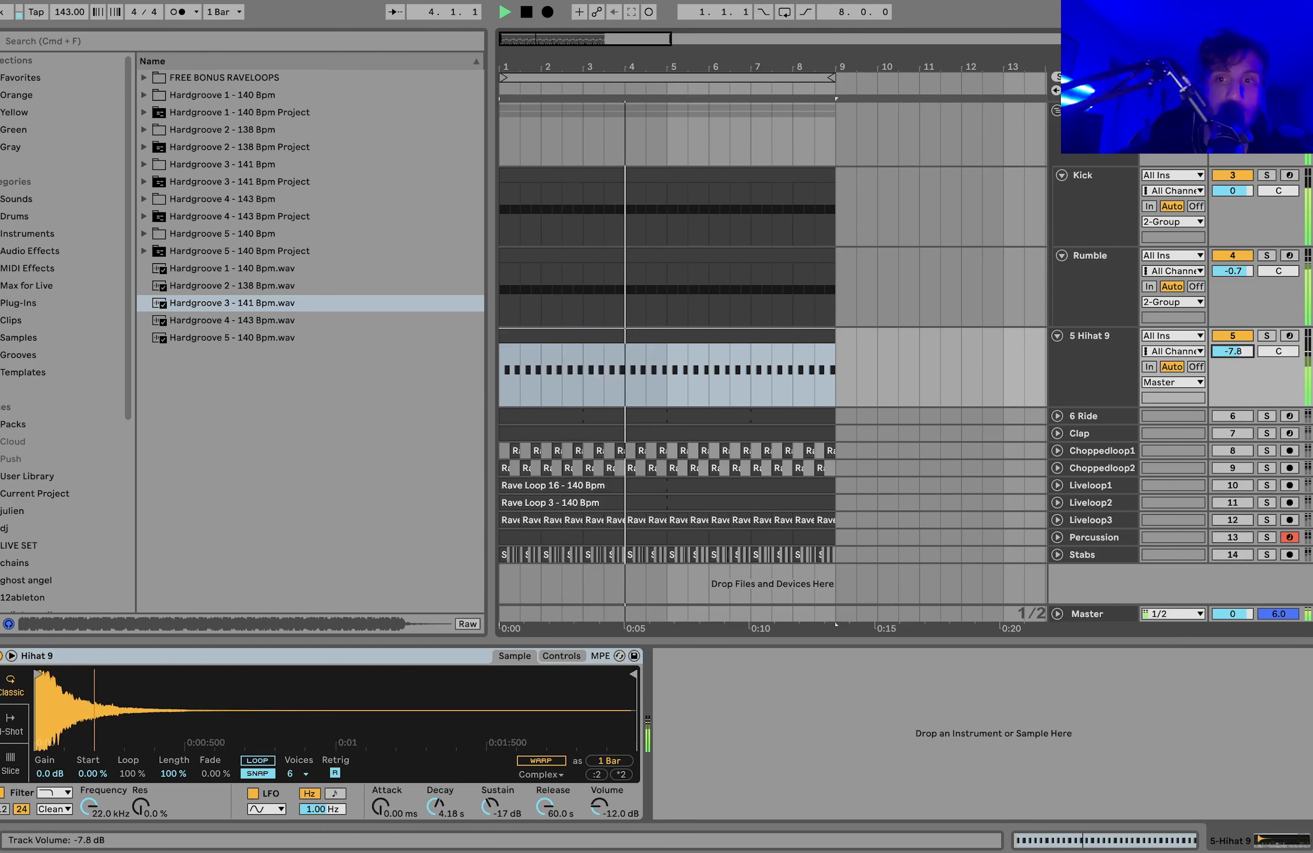
# Step: Add a Compressor to the 5 Hihat 9 track and set its sidechain source to the side track
pyautogui.click(1093, 369)
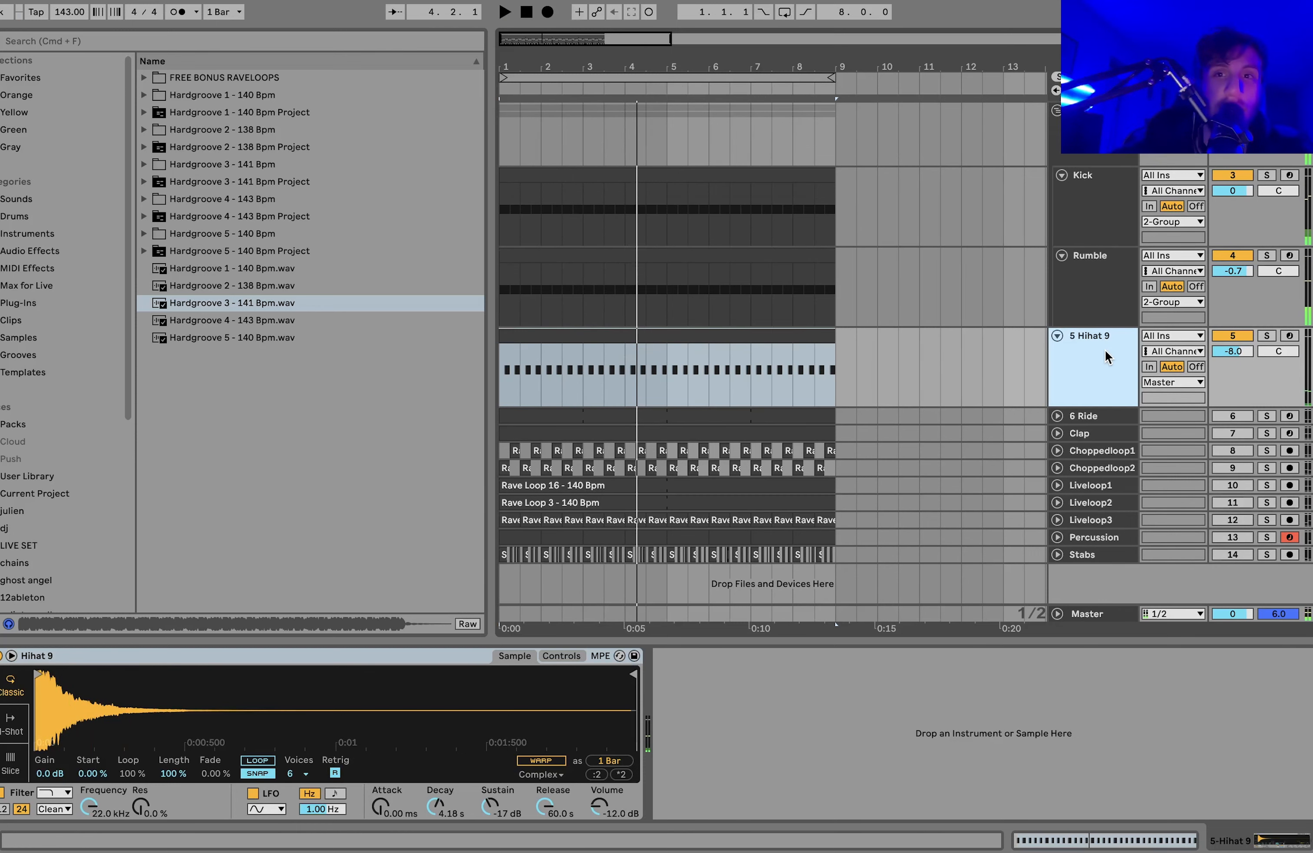
pyautogui.press('space')
pyautogui.click(30, 249)
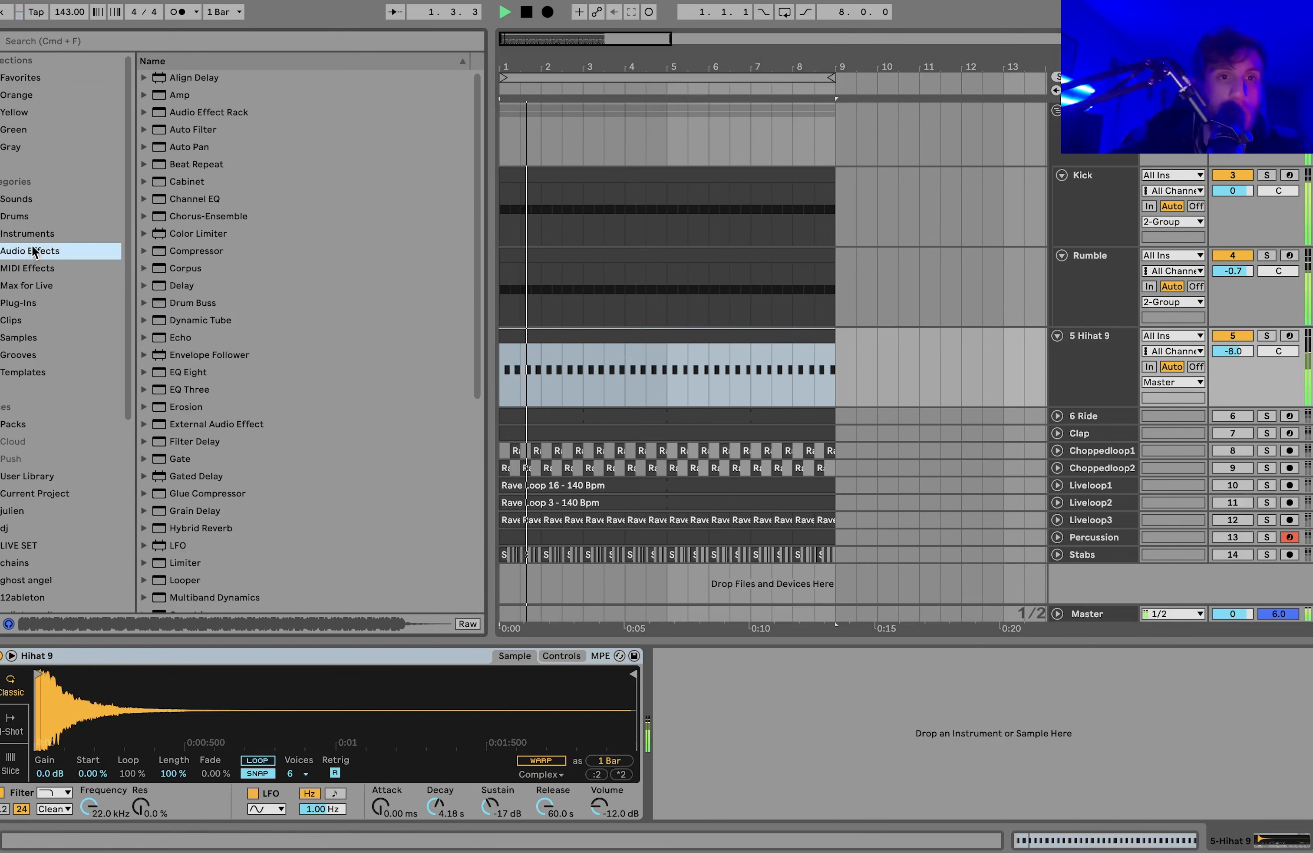
pyautogui.moveTo(198, 250); pyautogui.dragTo(710, 676)
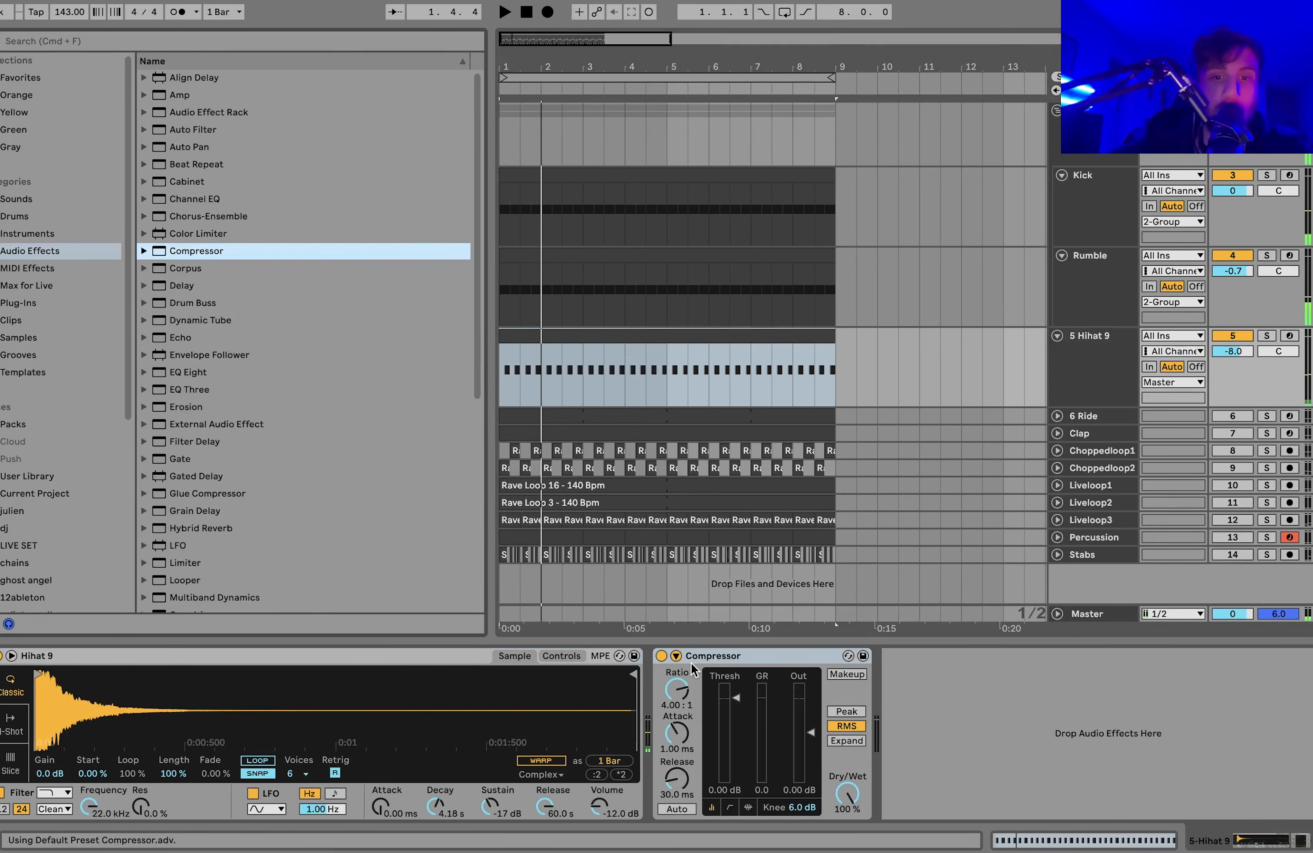
pyautogui.click(676, 655)
pyautogui.click(694, 702)
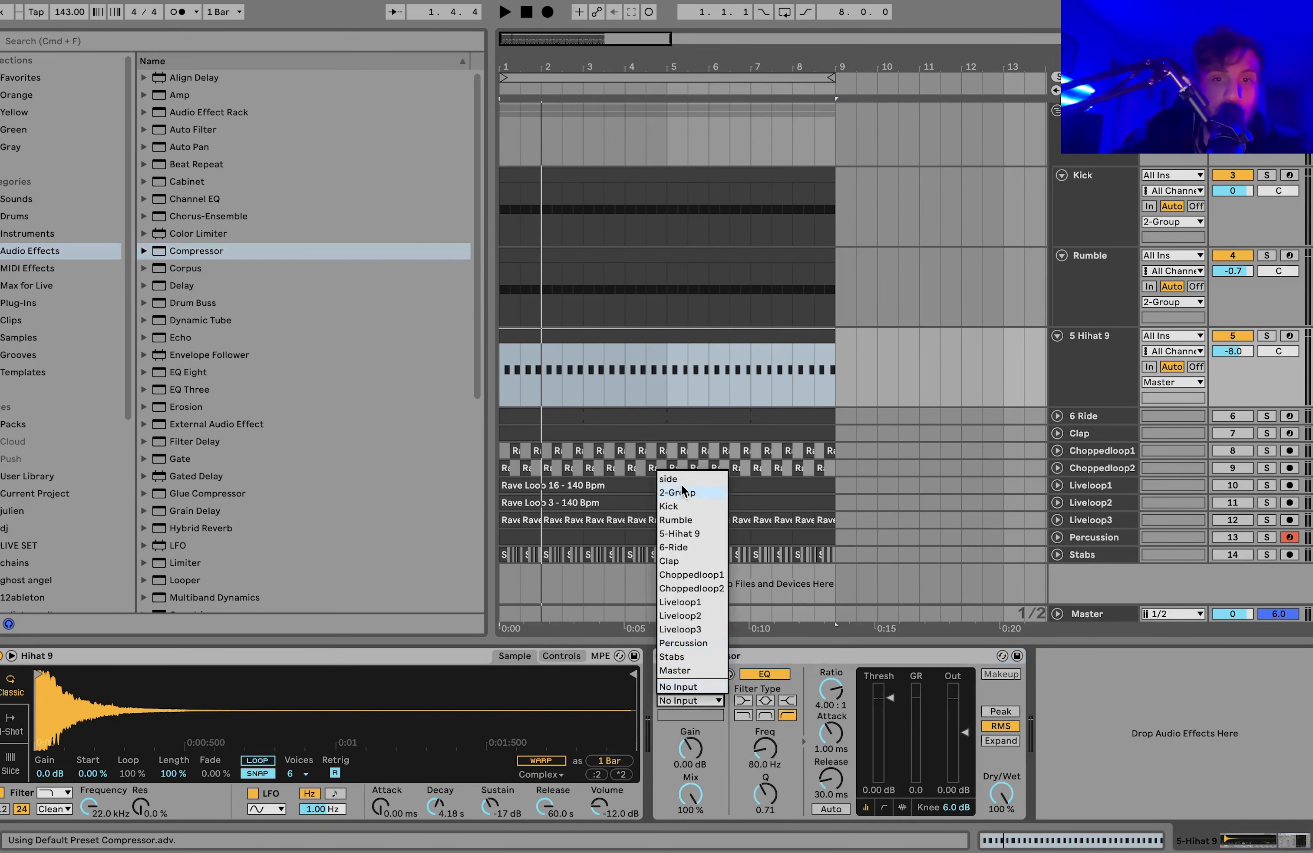
pyautogui.click(670, 478)
# Step: Lower the threshold of the hihat's Compressor to -31.0 dB while playing the loop
pyautogui.press('space')
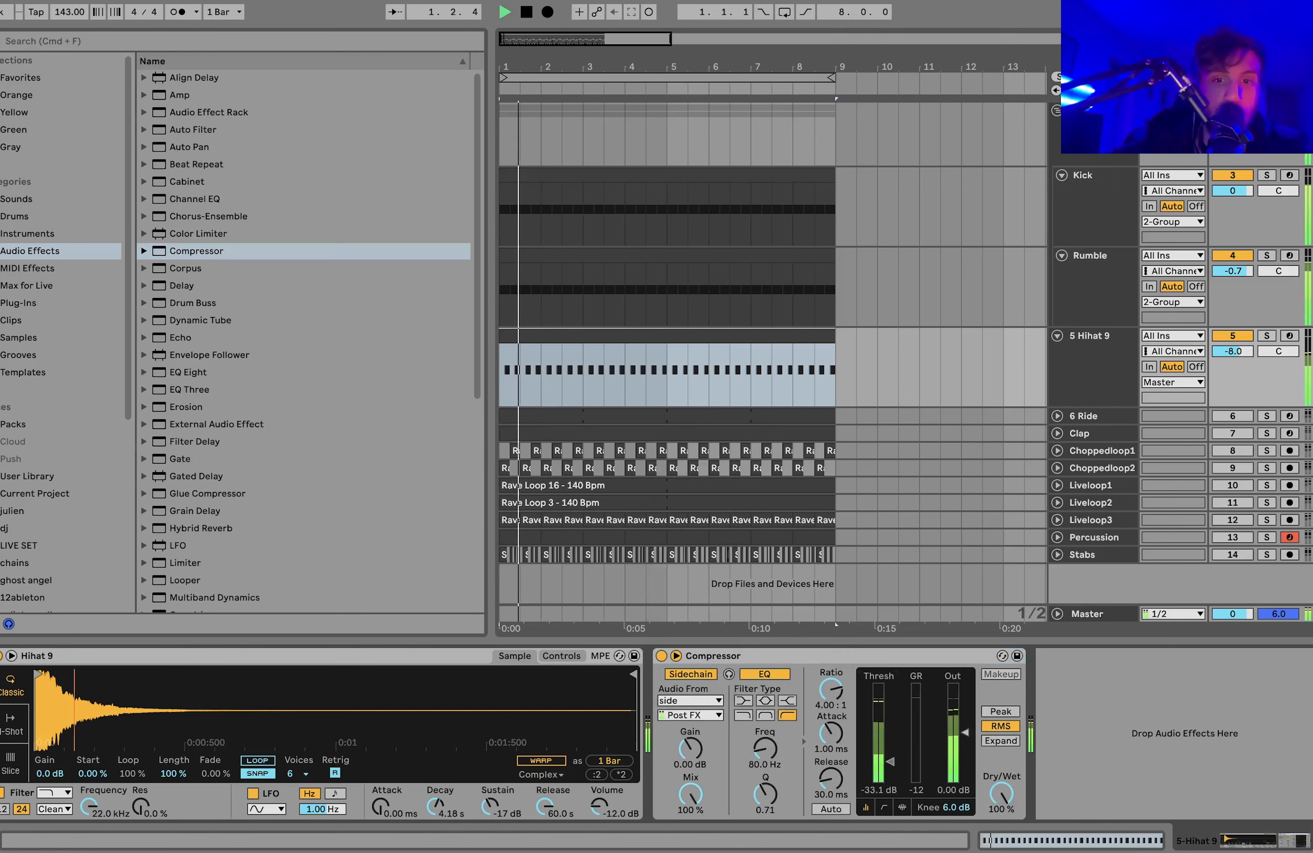
pyautogui.moveTo(883, 761); pyautogui.dragTo(882, 763)
pyautogui.press('space')
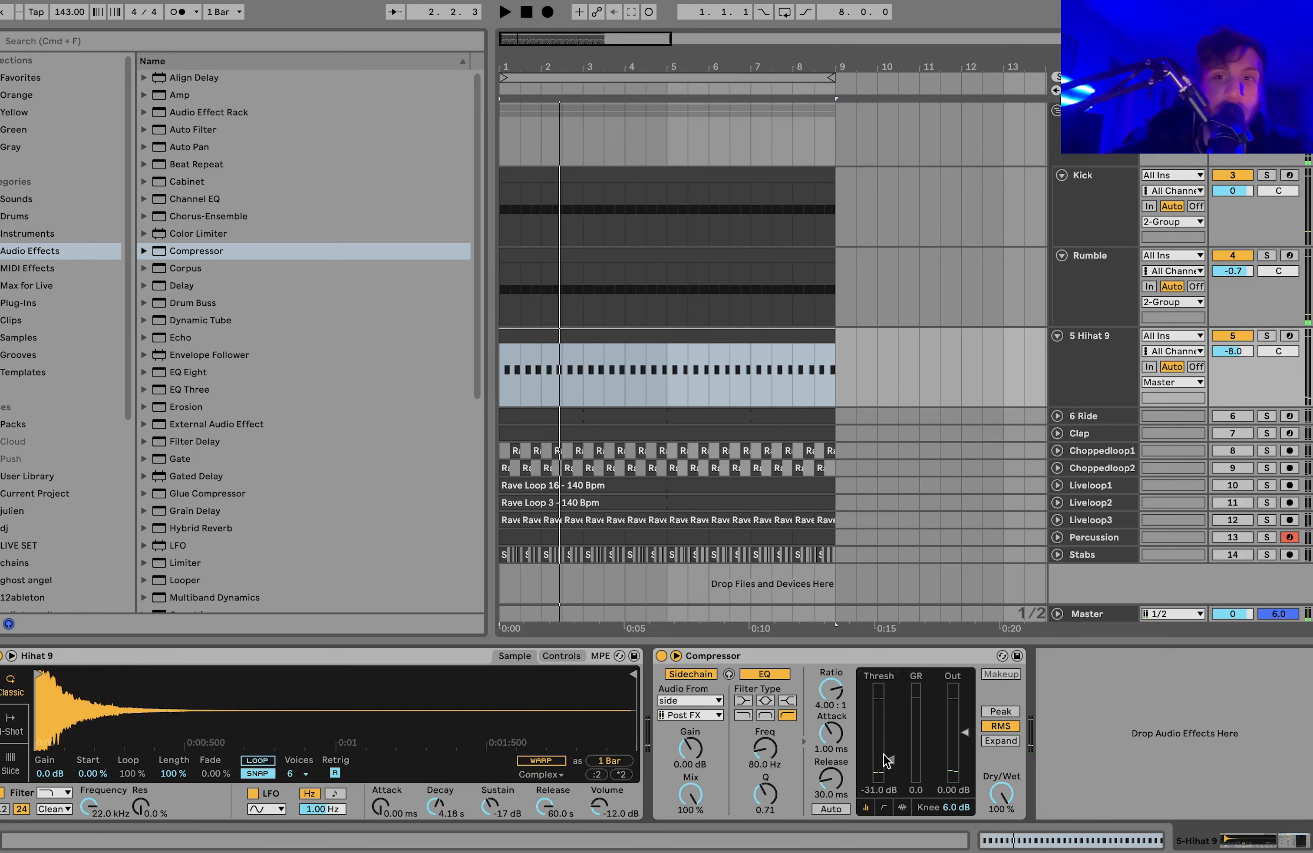
# Step: Activate and unfold the Clap track and set its volume to -12.4 dB during playback
pyautogui.press('space')
pyautogui.click(1240, 434)
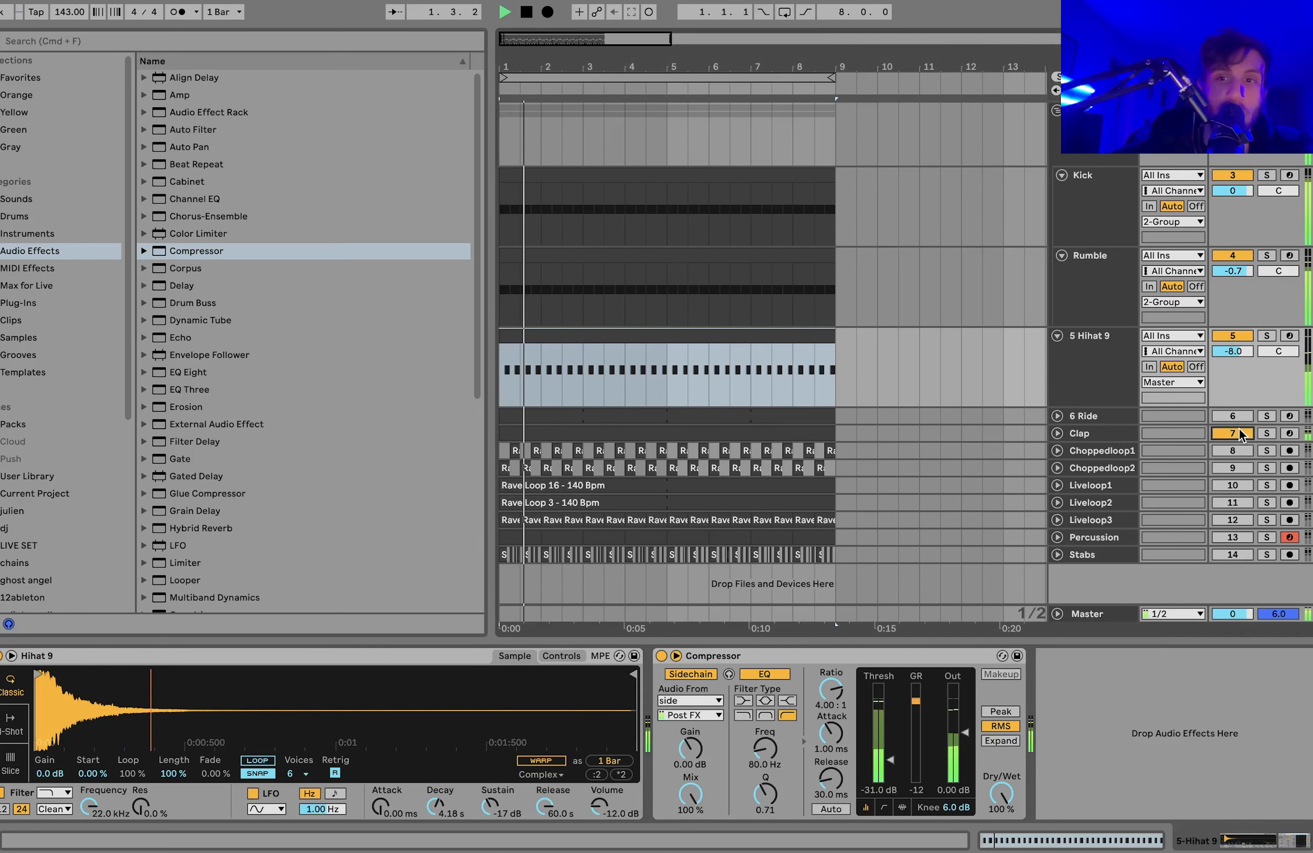
pyautogui.click(1067, 429)
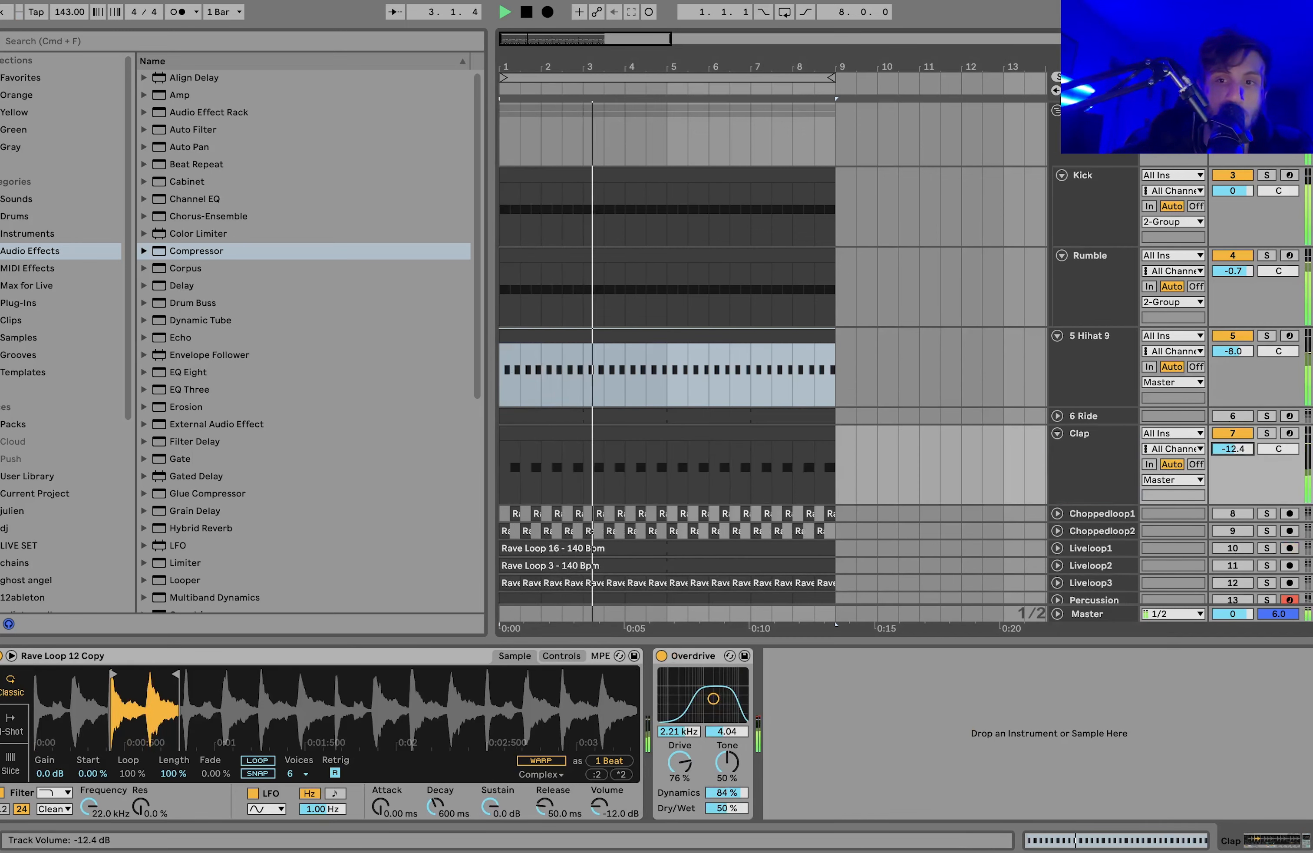
pyautogui.press('space')
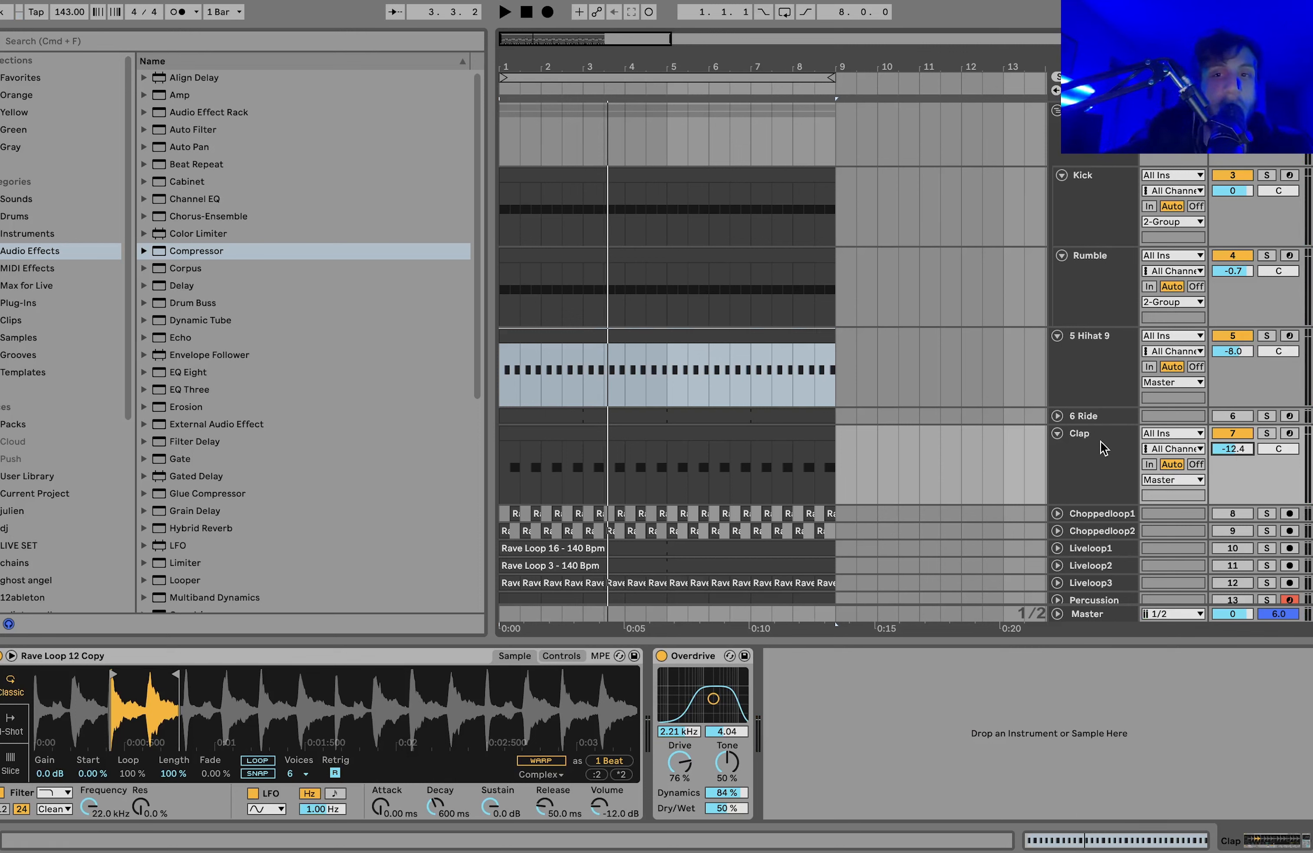
# Step: Activate and unfold the 6 Ride track and set its volume to -11.9 dB while playing the loop
pyautogui.scroll(-3, 1099, 446)
pyautogui.press('space')
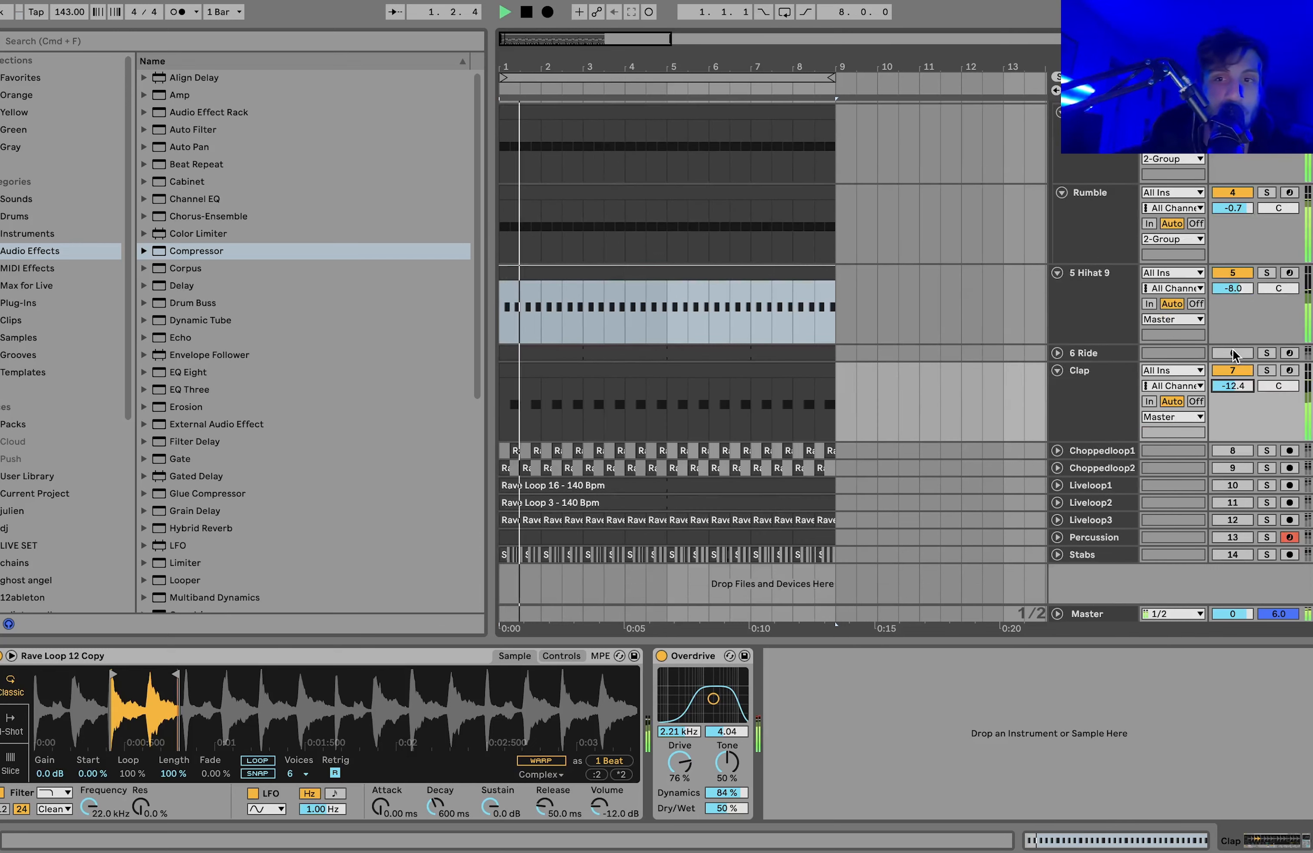
pyautogui.click(1056, 358)
pyautogui.click(1056, 354)
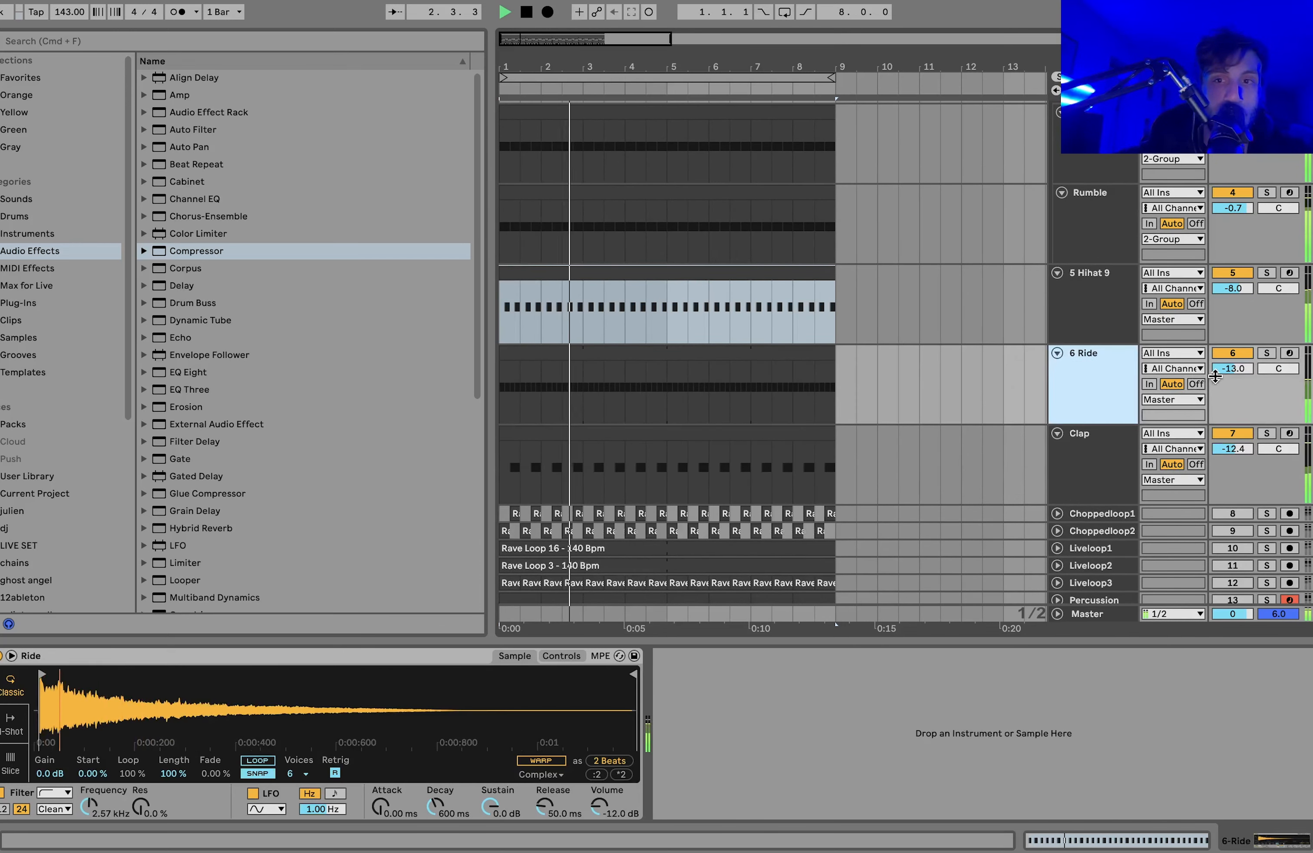
pyautogui.click(1070, 400)
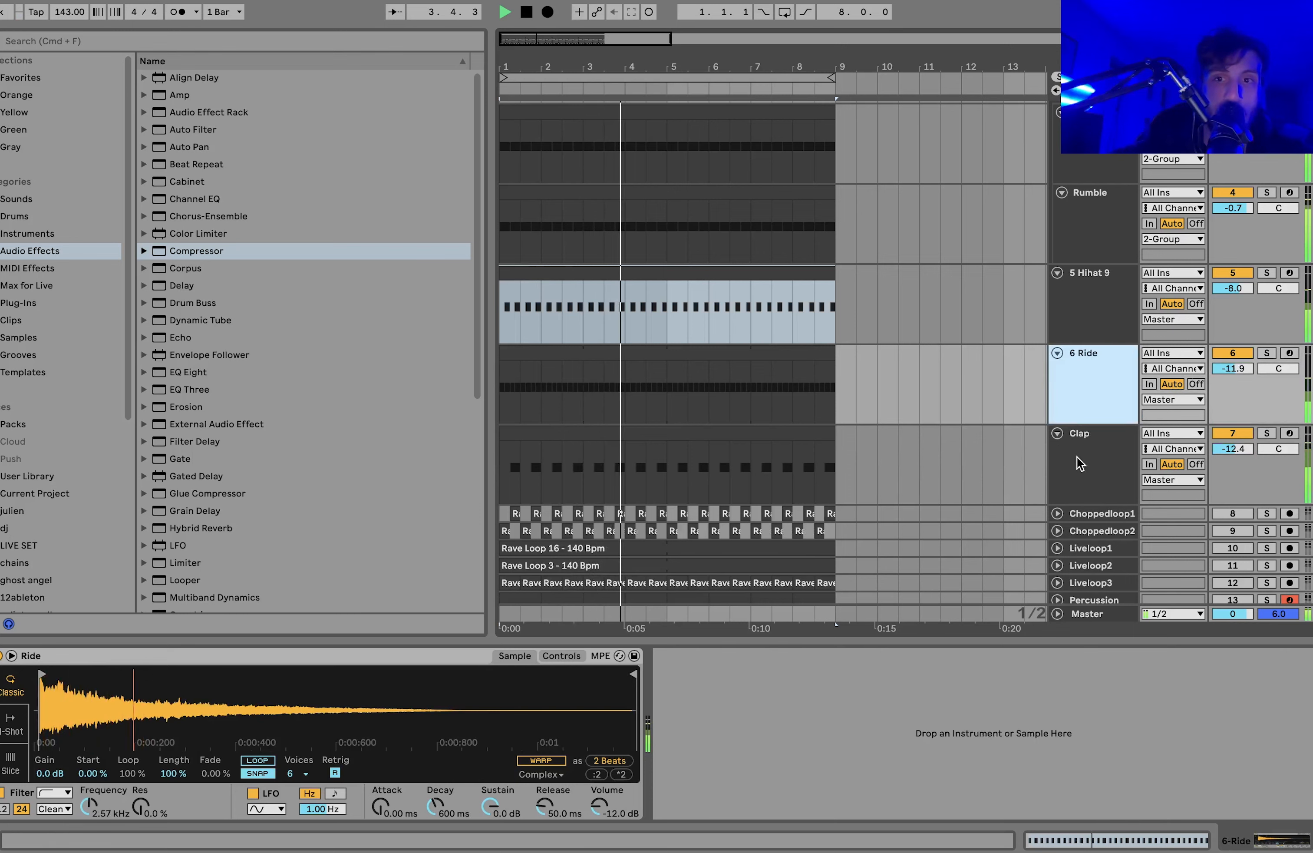
# Step: Raise the Clap volume to -12.1 dB and select the 5 Hihat 9 track
pyautogui.click(1077, 460)
pyautogui.click(1232, 449)
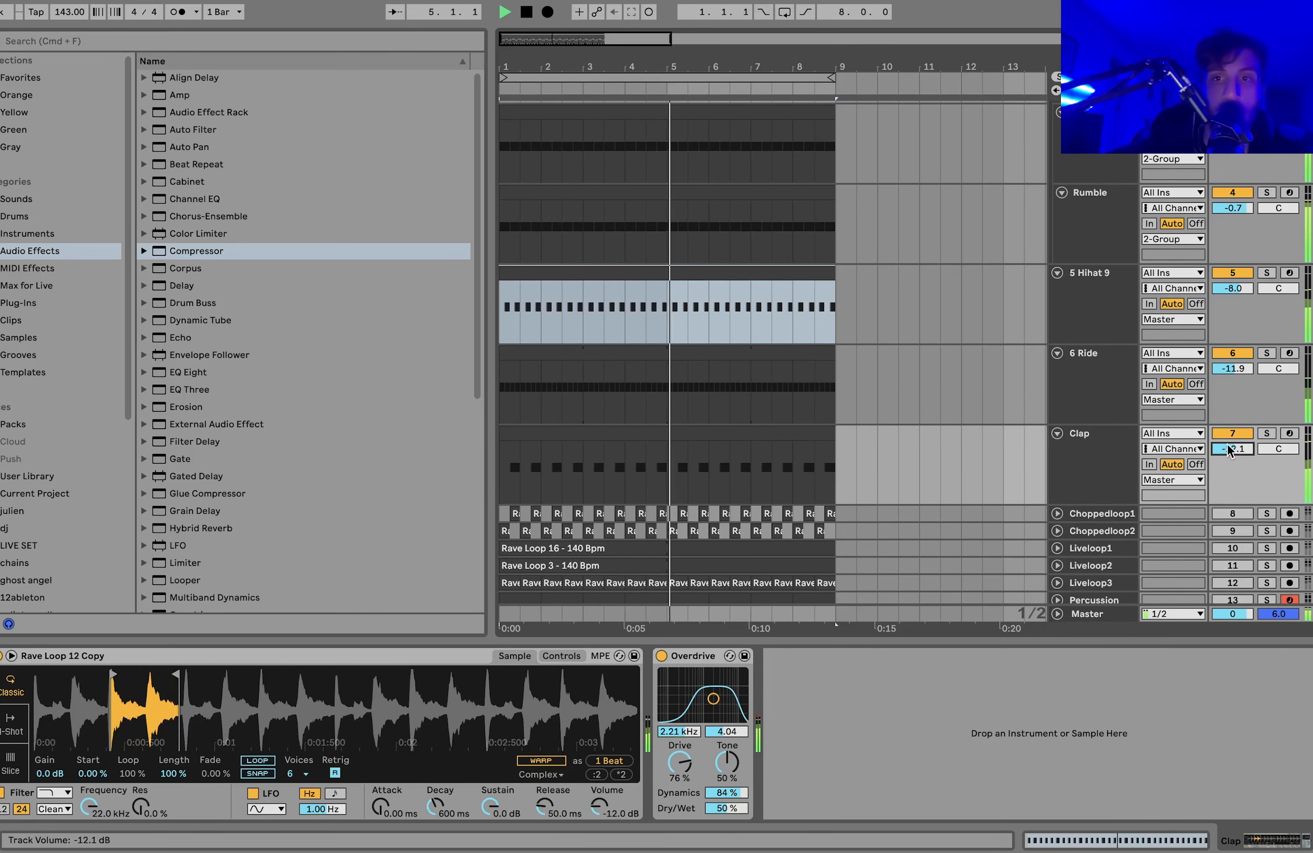
pyautogui.click(1093, 291)
pyautogui.scroll(2, 1093, 291)
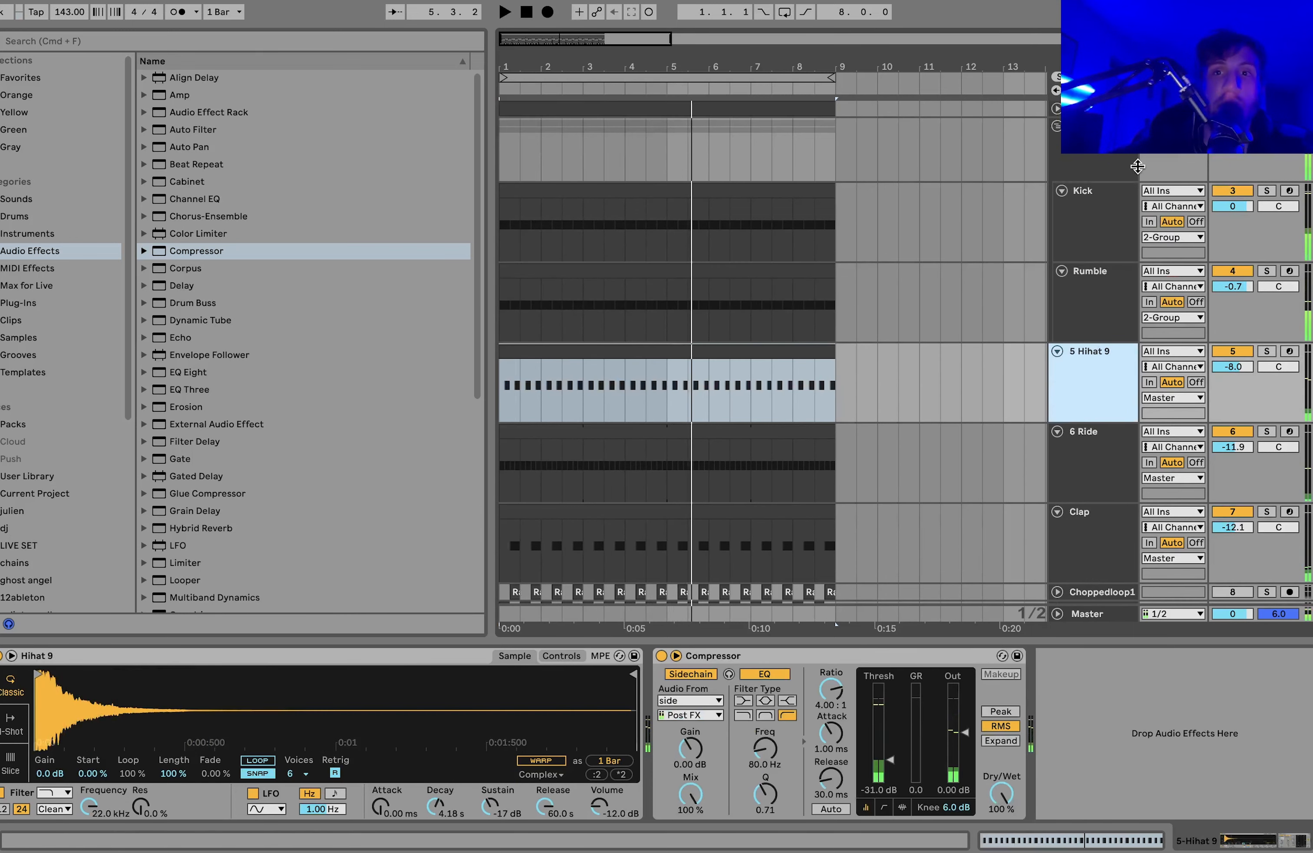
# Step: Play the loop with 2 Group selected and check the master peak level in the Session View mixer
pyautogui.click(1102, 154)
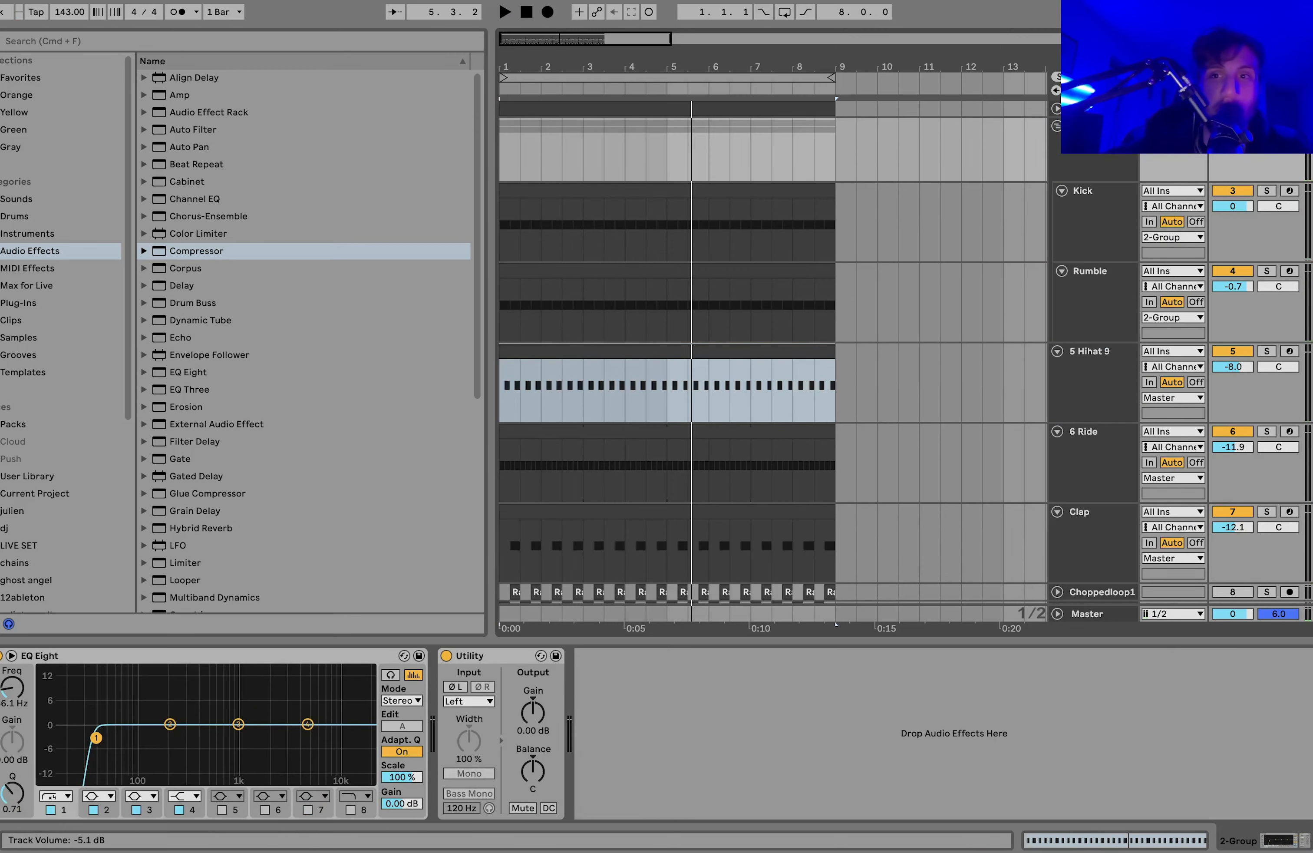
pyautogui.press('space')
pyautogui.press('Tab')
pyautogui.press('Tab')
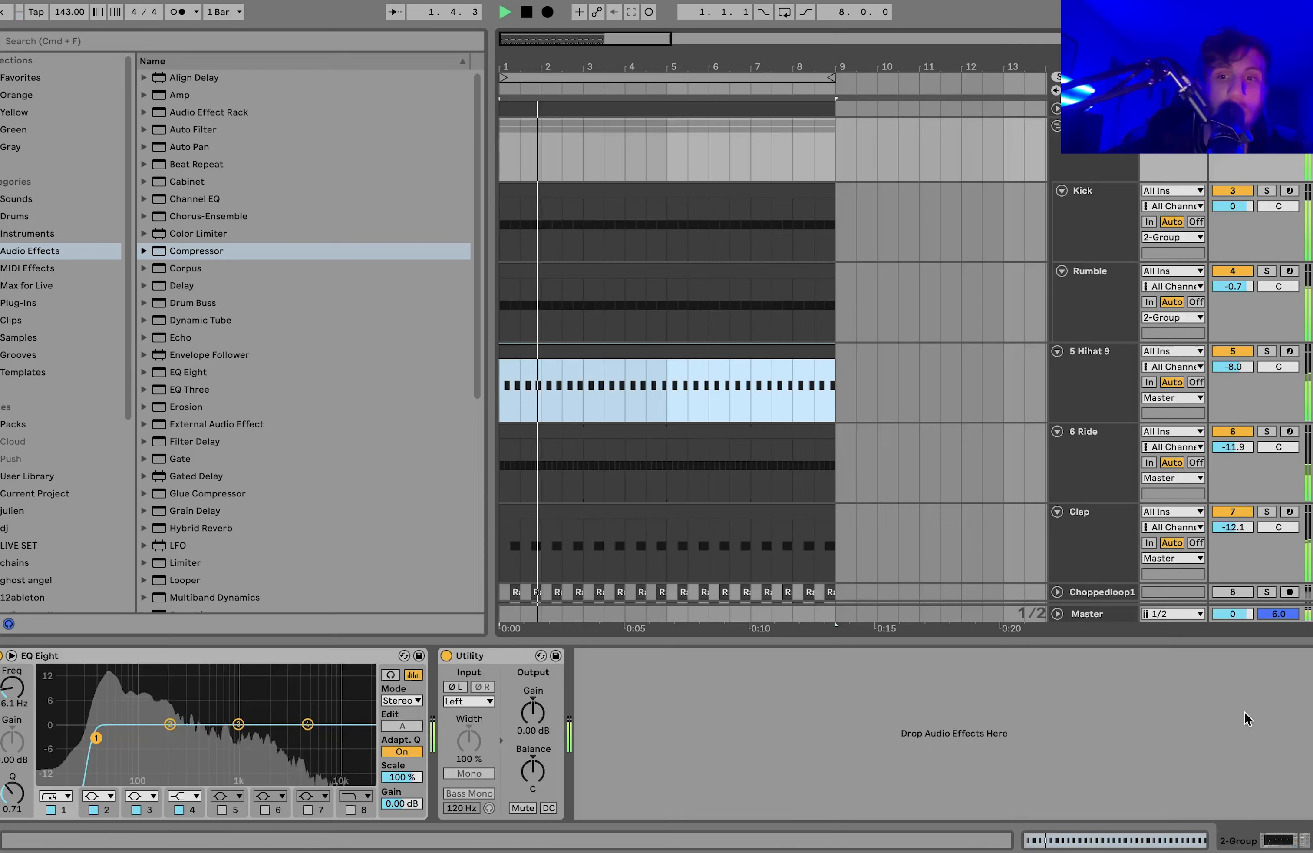
pyautogui.press('Tab')
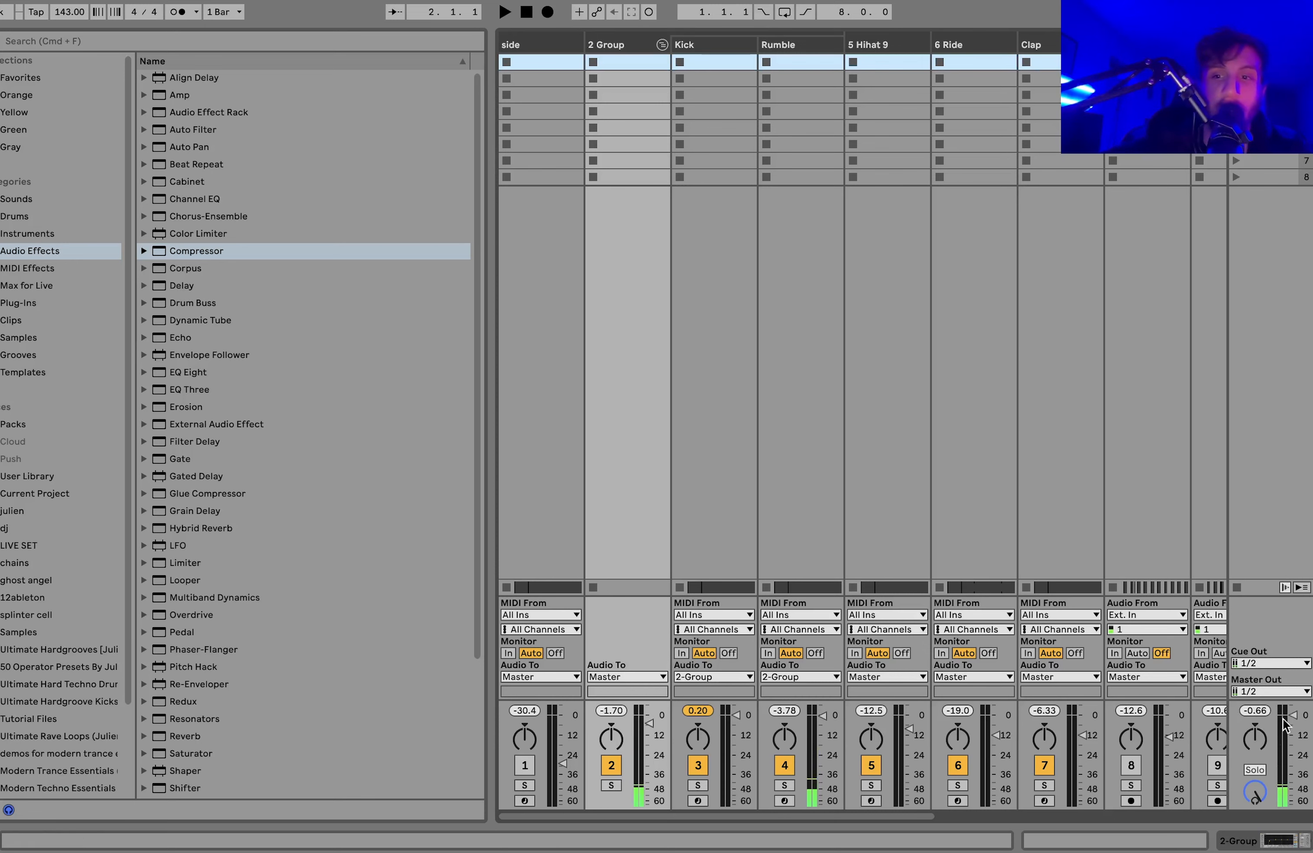
# Step: Lower 2 Group and the remaining tracks together, with 5 Hihat 9 at -11.0 dB, 6 Ride at -14.9 dB and Clap at -15.1 dB
pyautogui.press('Tab')
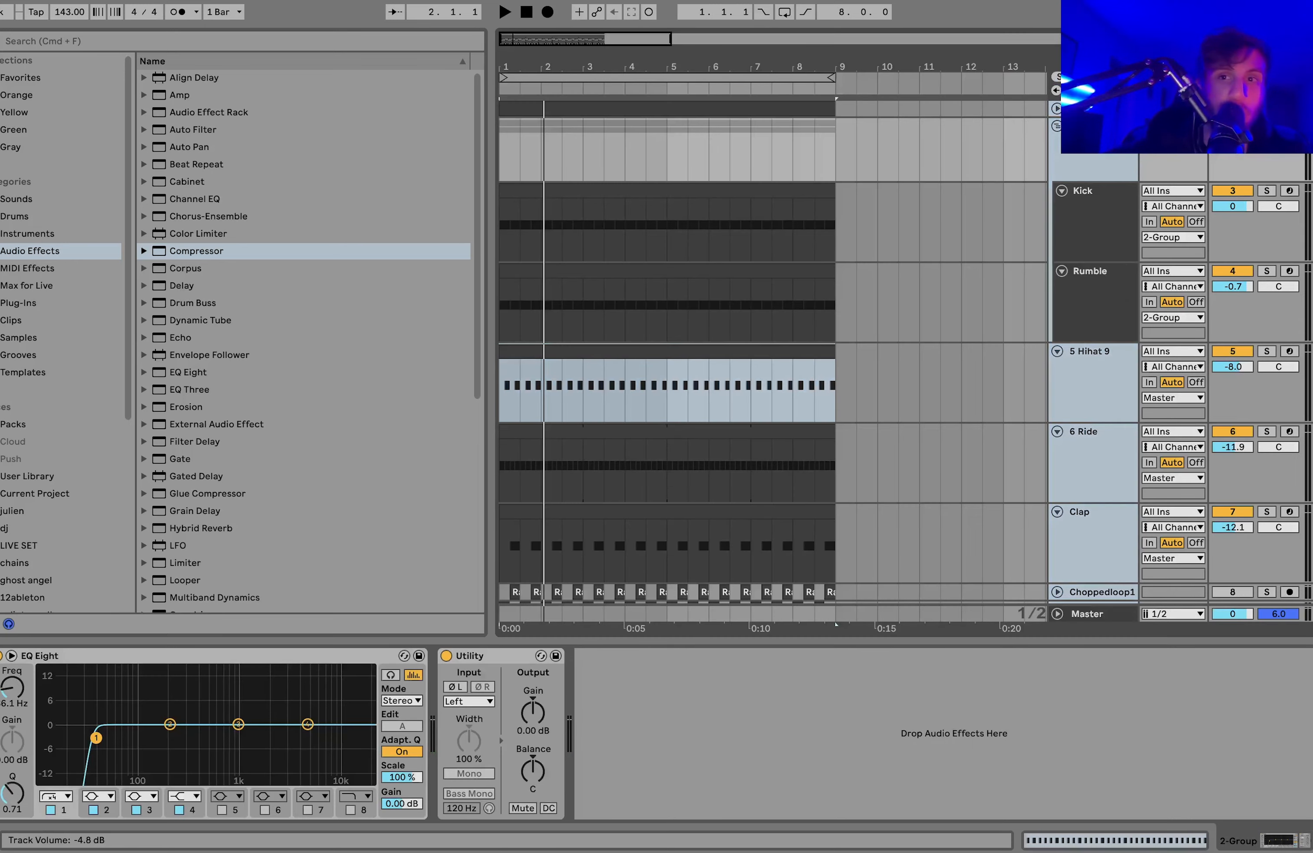
pyautogui.press('space')
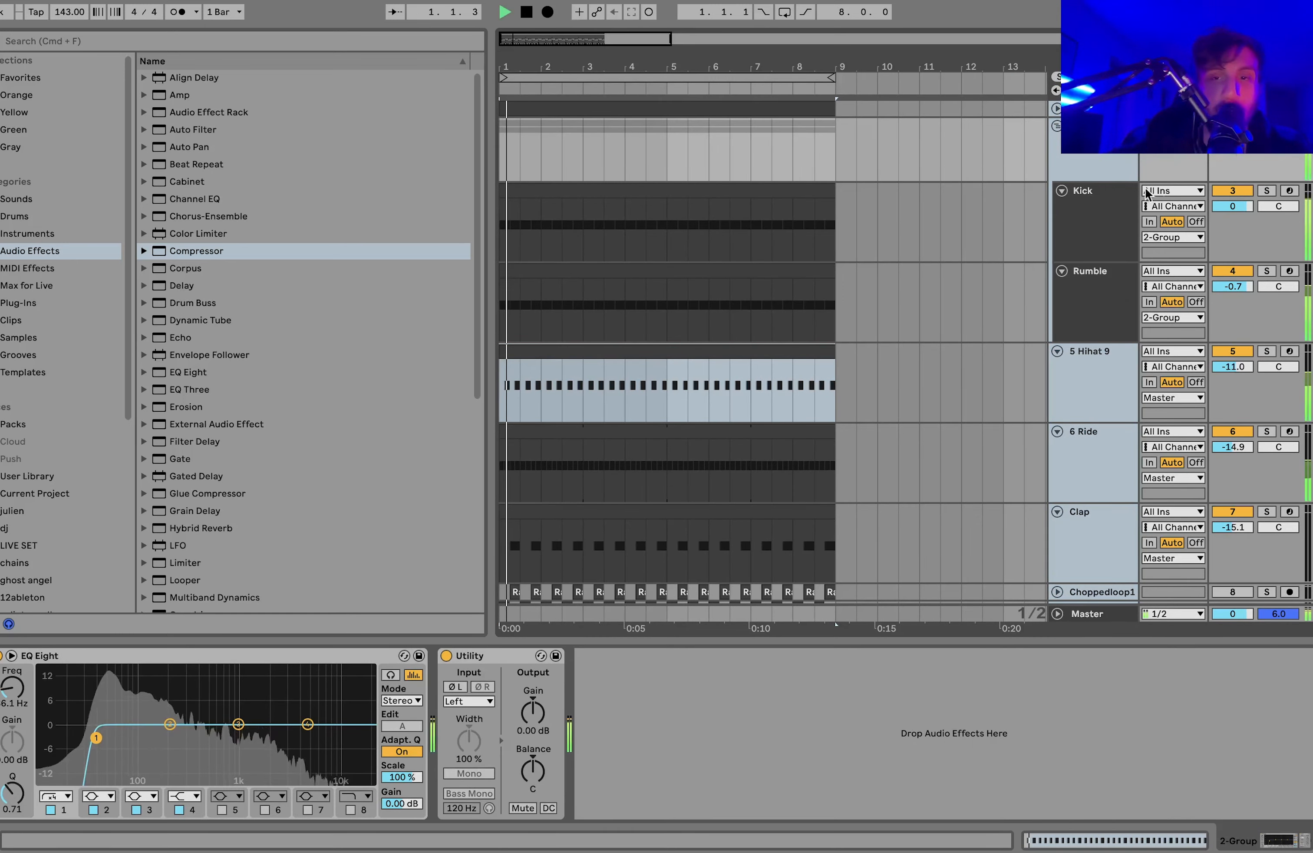
pyautogui.click(1098, 210)
pyautogui.scroll(-3, 1099, 209)
pyautogui.click(1089, 394)
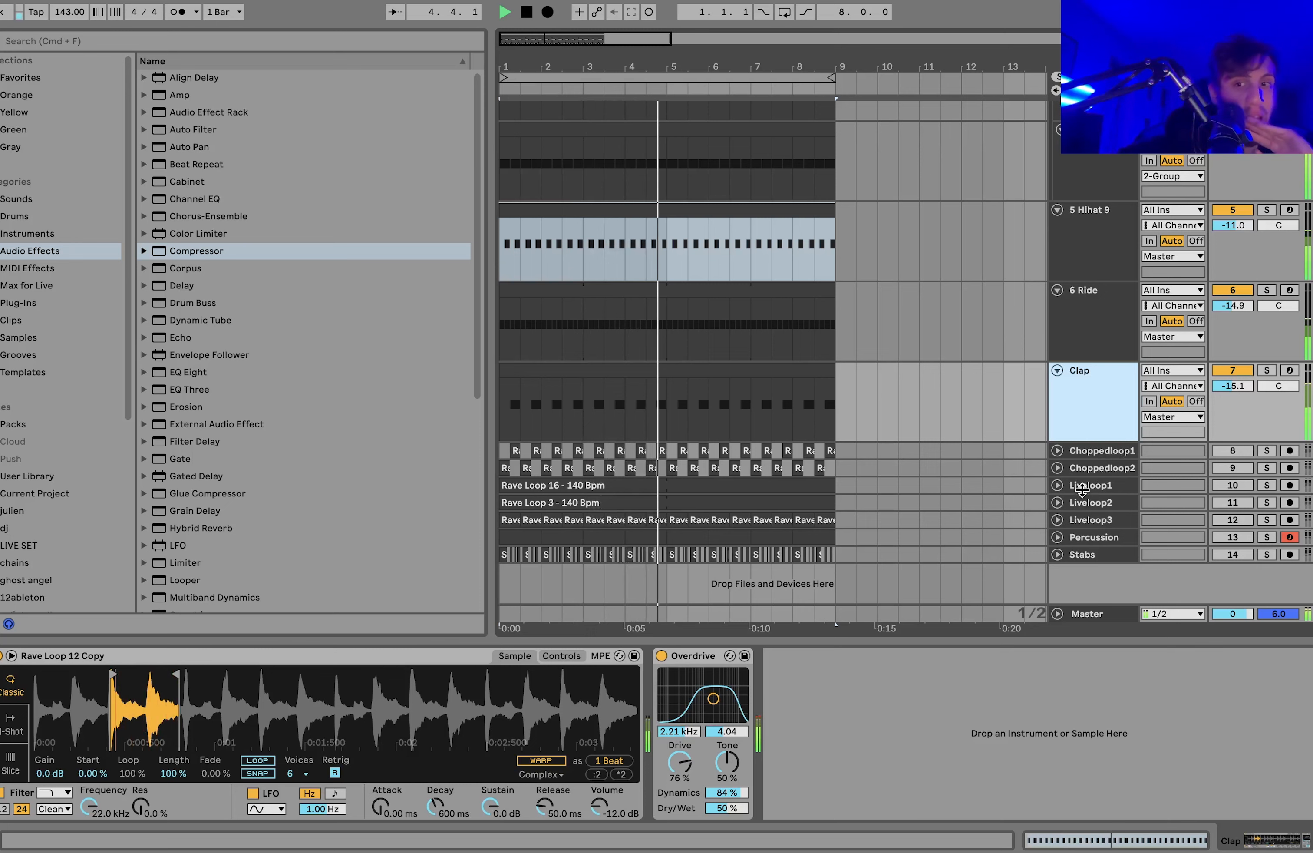
# Step: Unfold the Stabs track, reset its volume to 0 dB and audition it in solo, ending with solo off
pyautogui.click(1057, 554)
pyautogui.click(1091, 553)
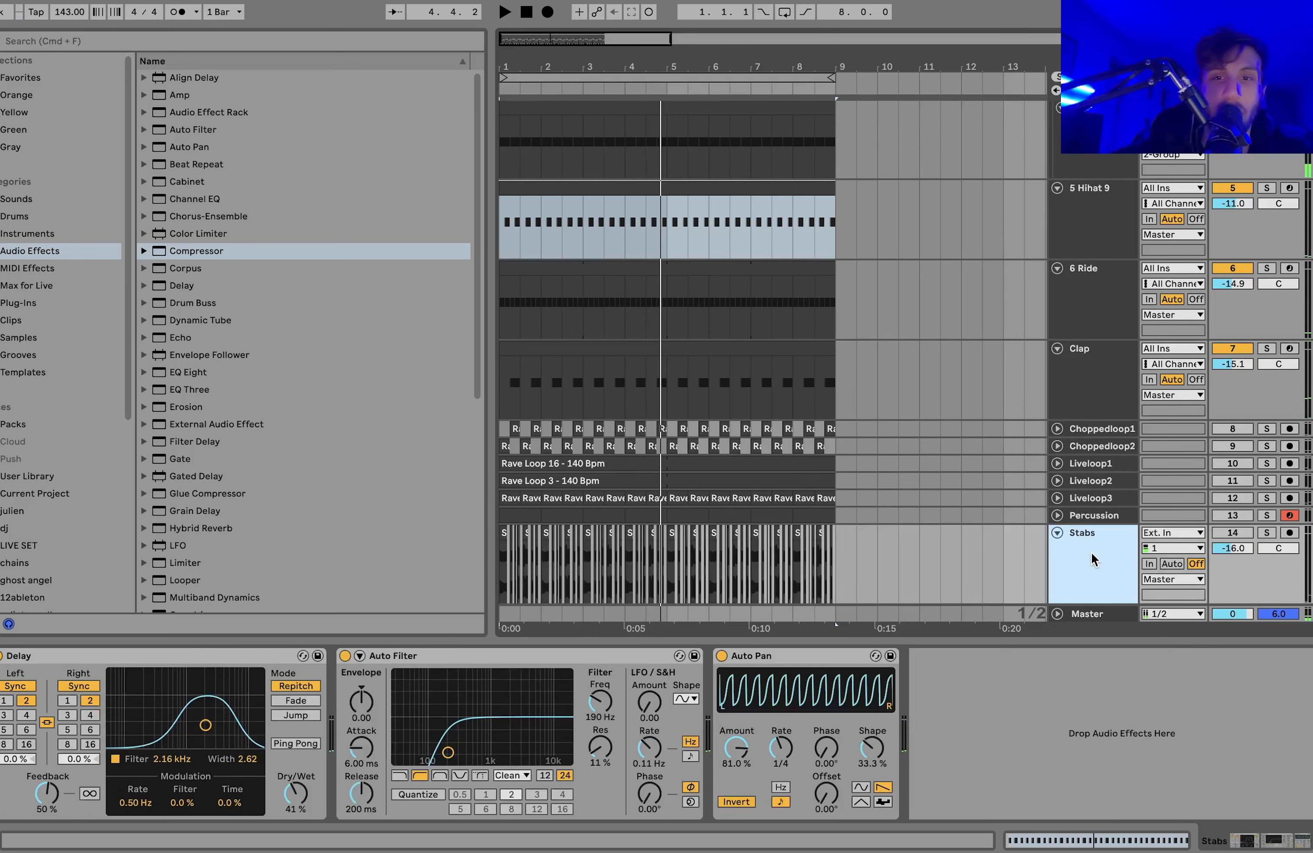
pyautogui.click(1266, 532)
pyautogui.press('space')
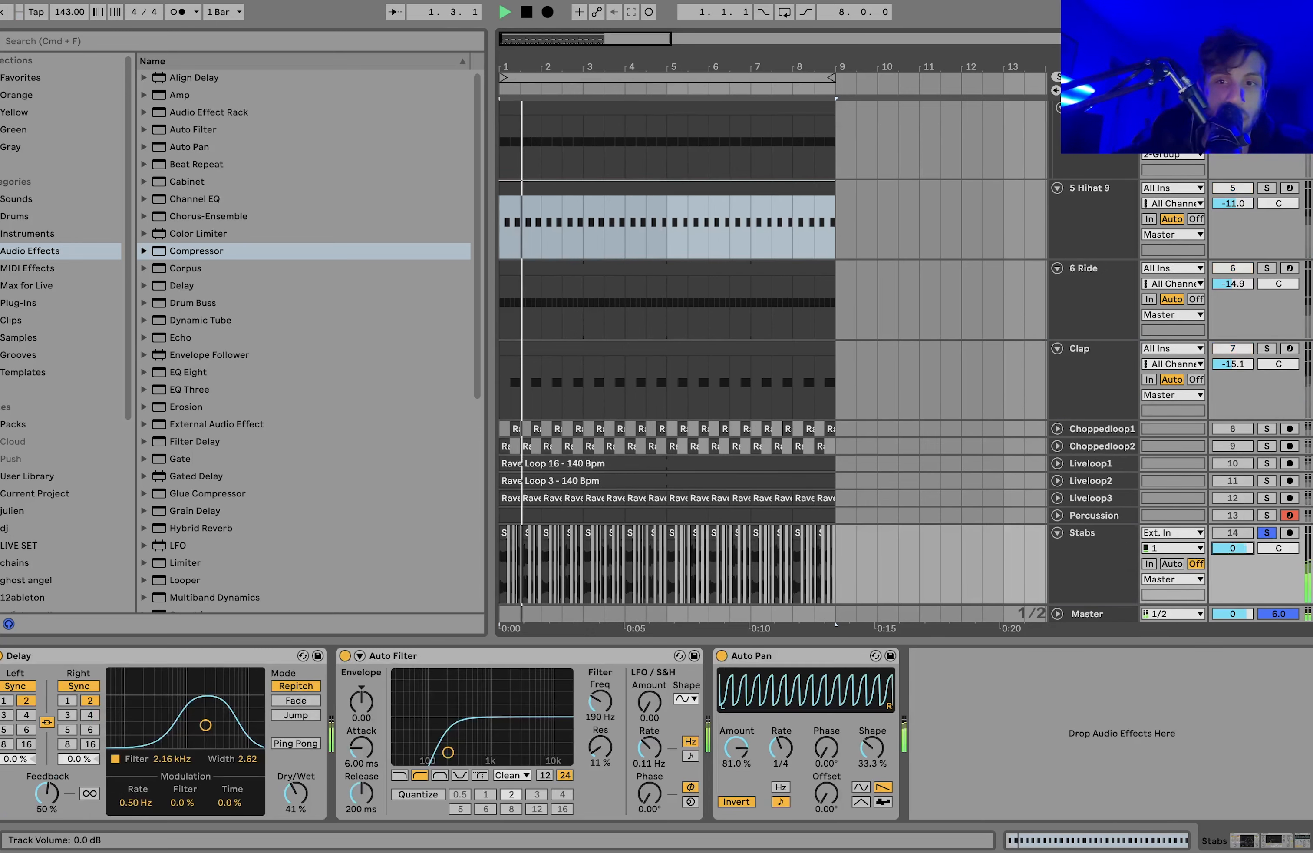
pyautogui.click(1232, 547)
pyautogui.press('Delete')
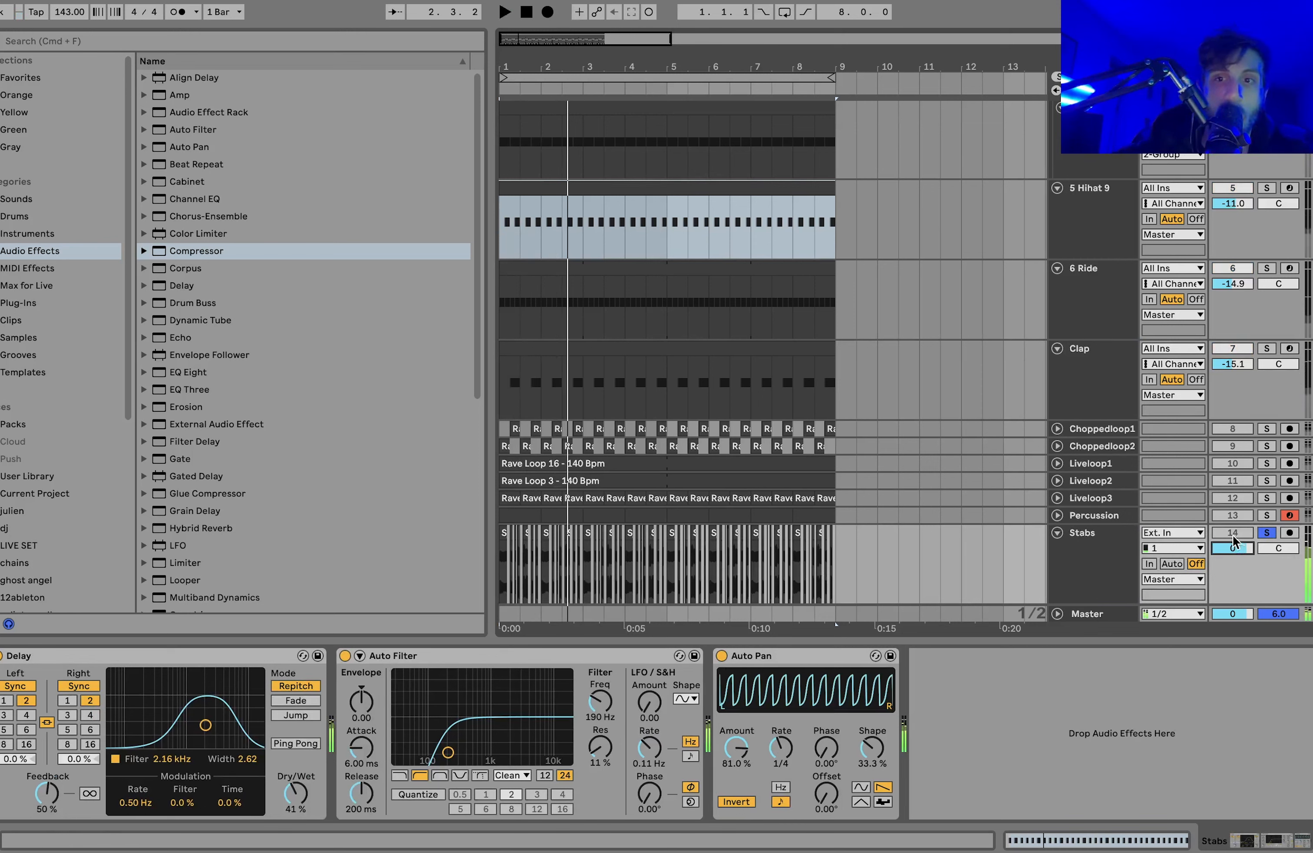
pyautogui.click(1266, 532)
# Step: Move the Stabs track directly below Clap and activate it
pyautogui.press('space')
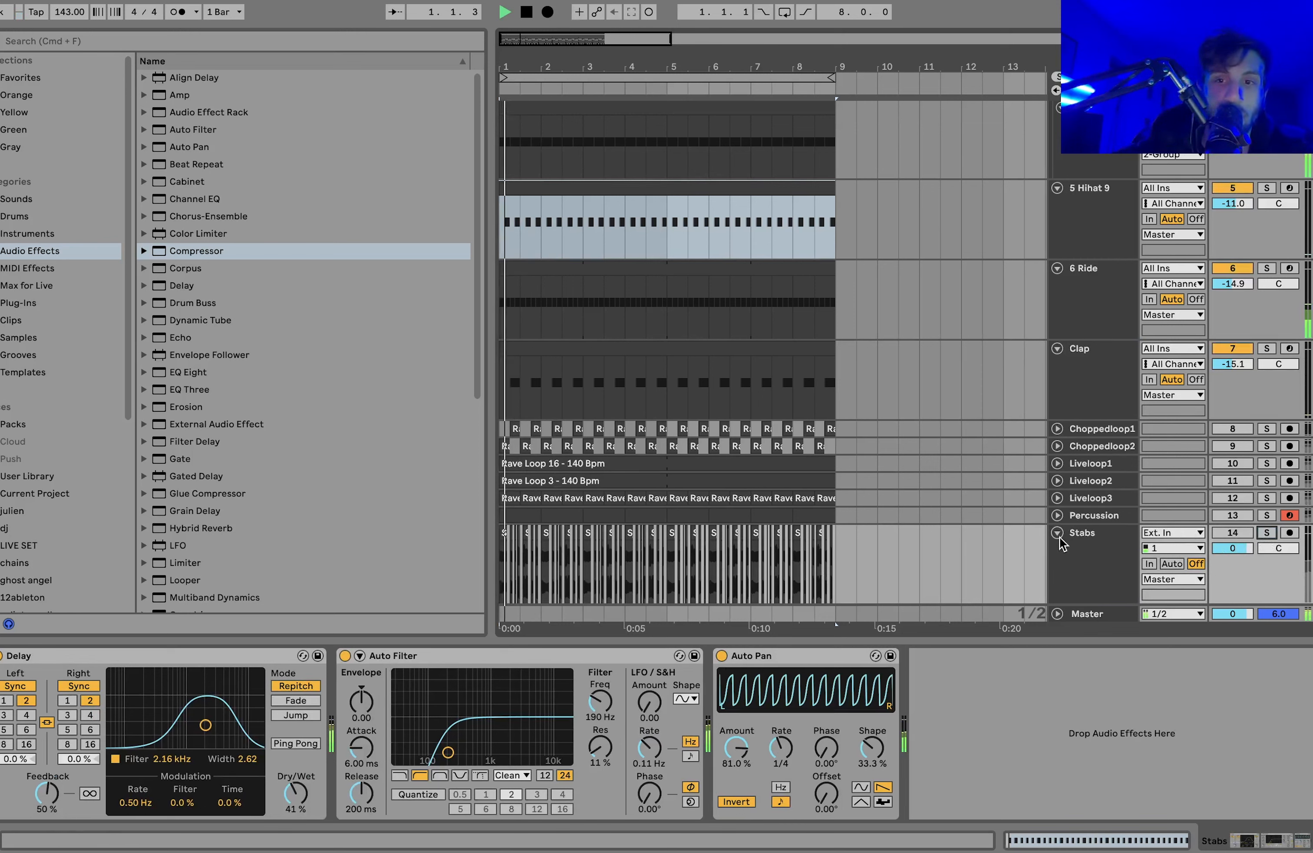
pyautogui.moveTo(1076, 555); pyautogui.dragTo(1079, 422)
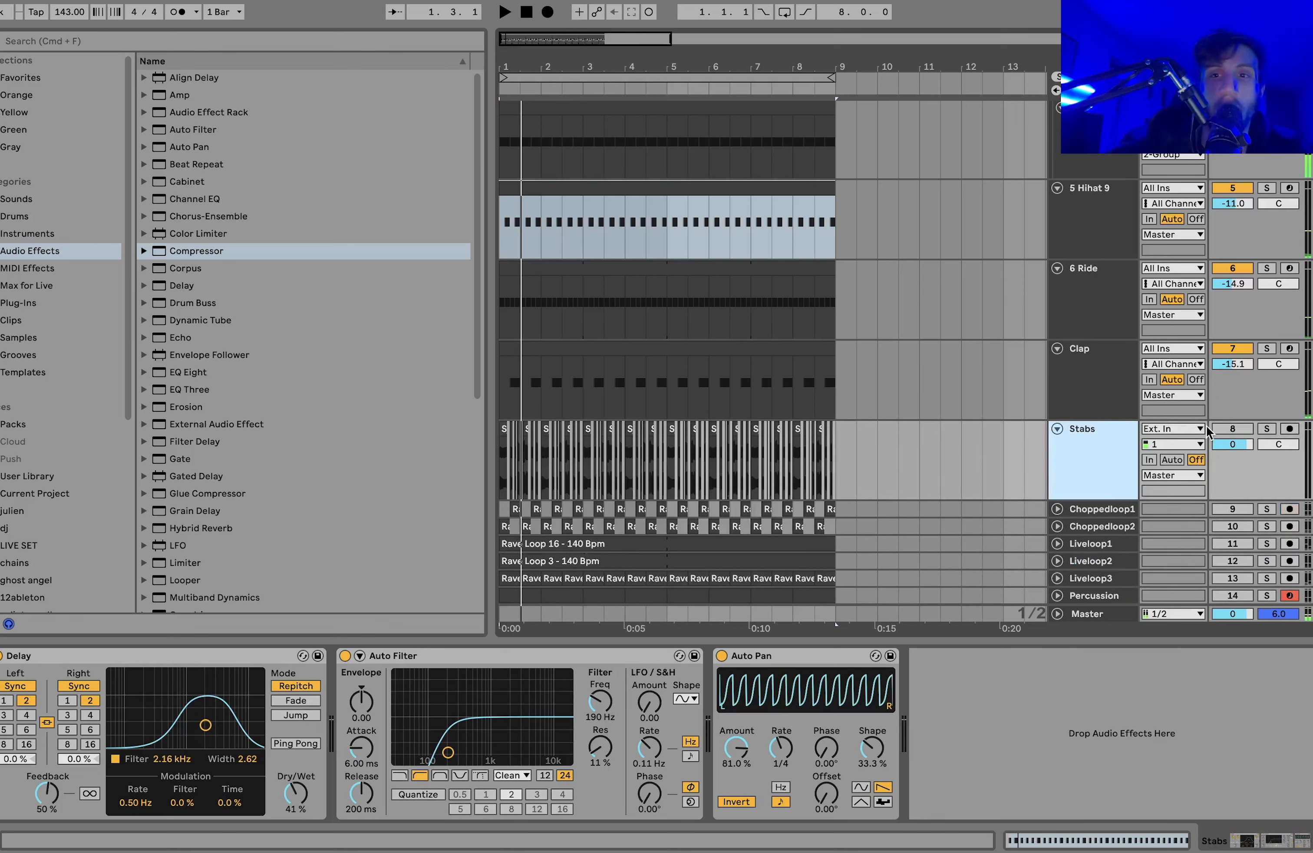
pyautogui.click(1238, 426)
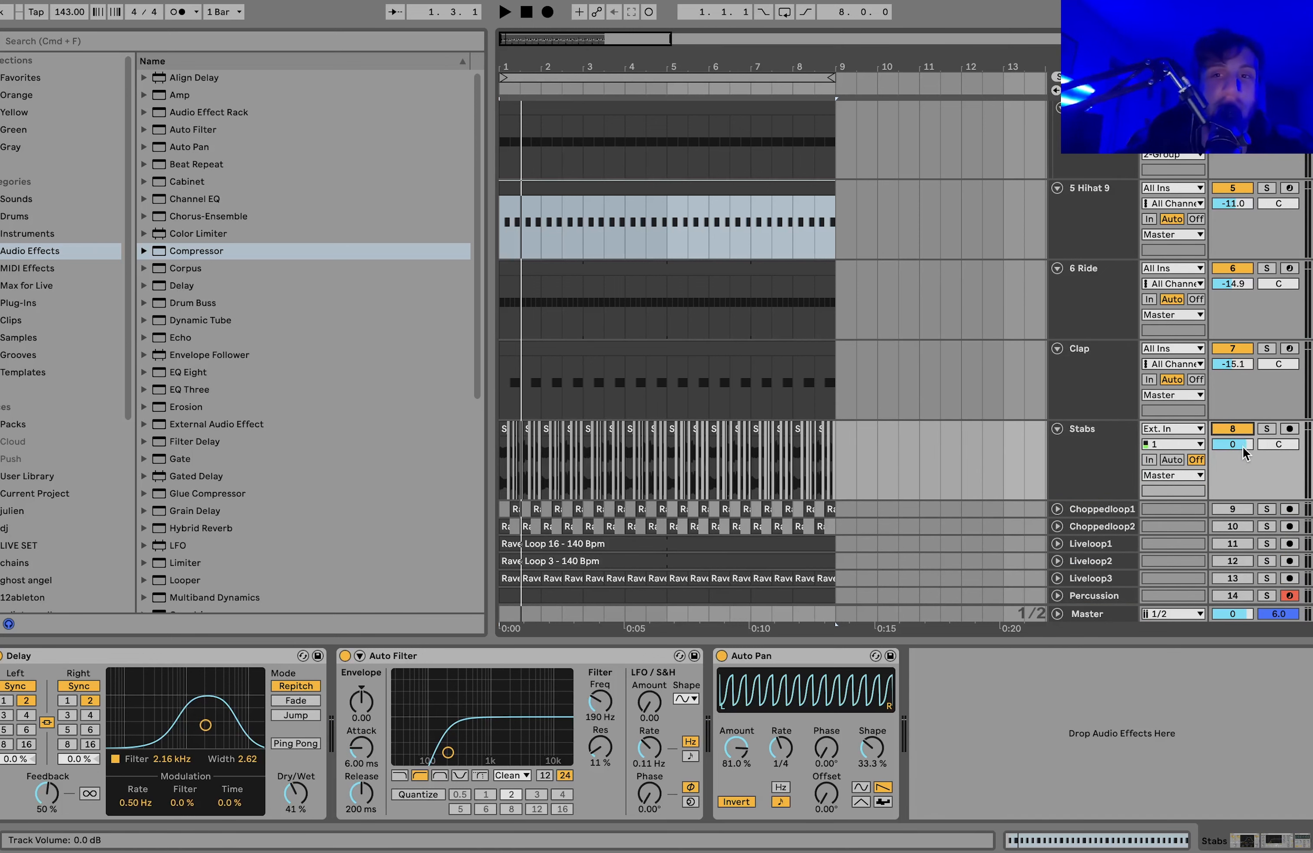
# Step: Set the Stabs volume to -8.6 dB while playing it with the drums, comparing against -9.6 dB
pyautogui.press('space')
pyautogui.moveTo(1242, 446)
pyautogui.mouseDown()
pyautogui.moveTo(1240, 471)
pyautogui.moveTo(1238, 445)
pyautogui.mouseUp()
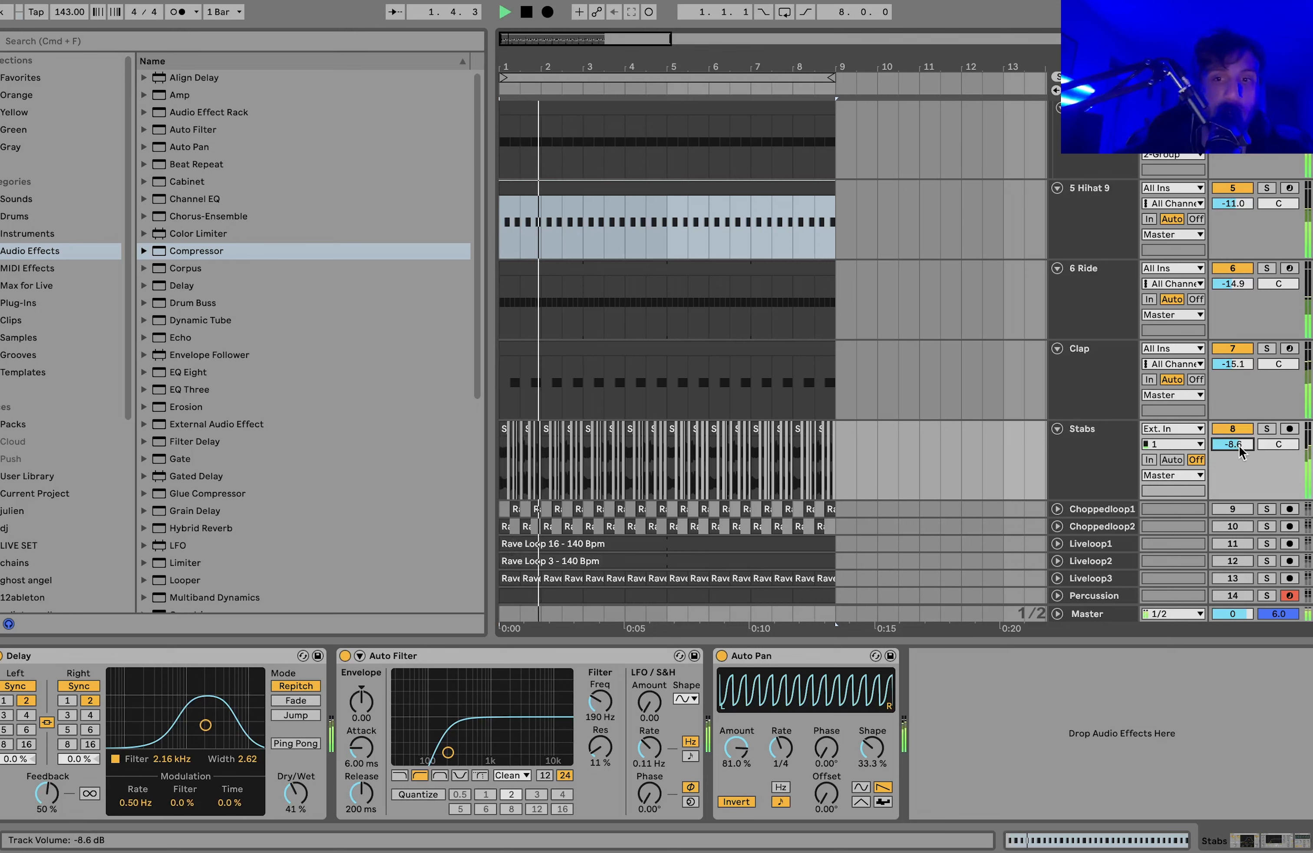
pyautogui.press('Down')
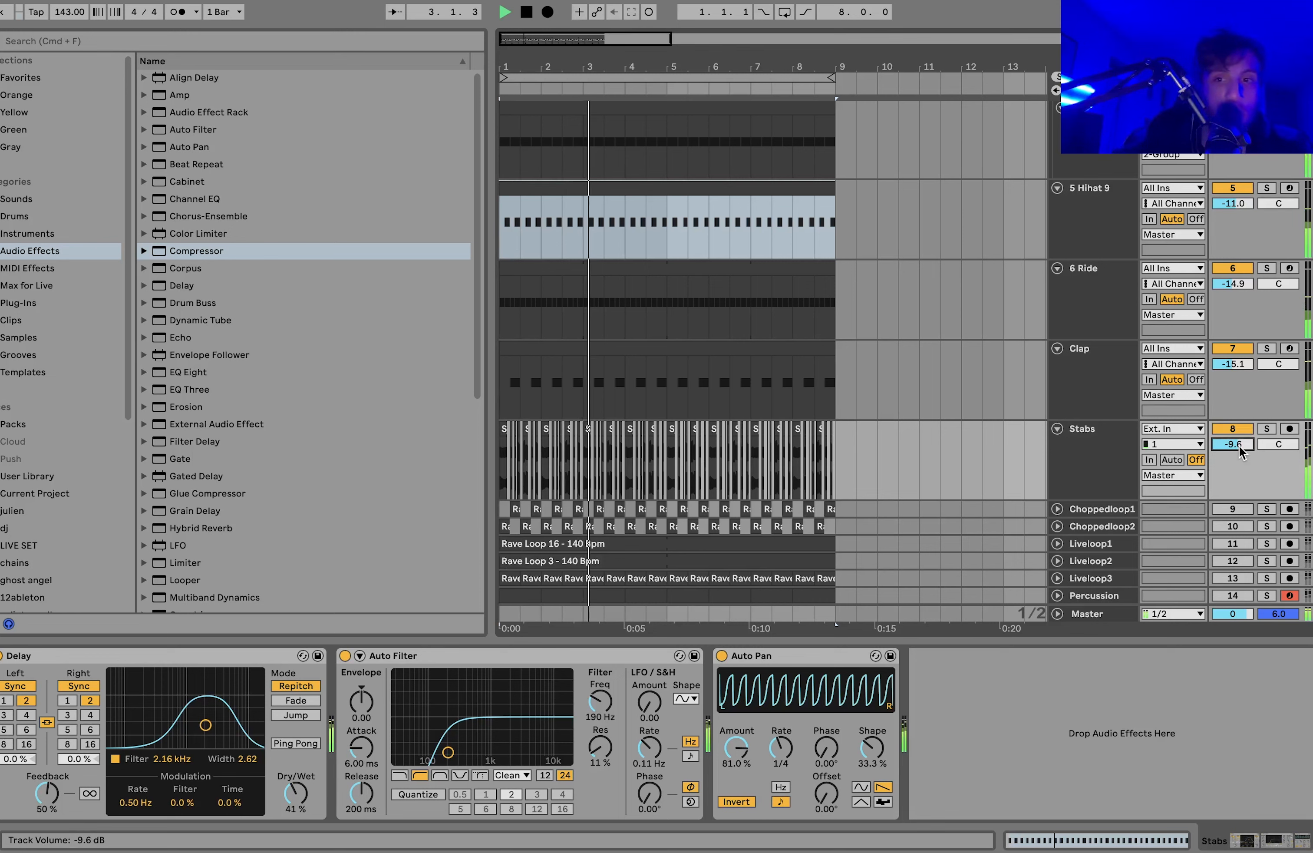
pyautogui.press('Up')
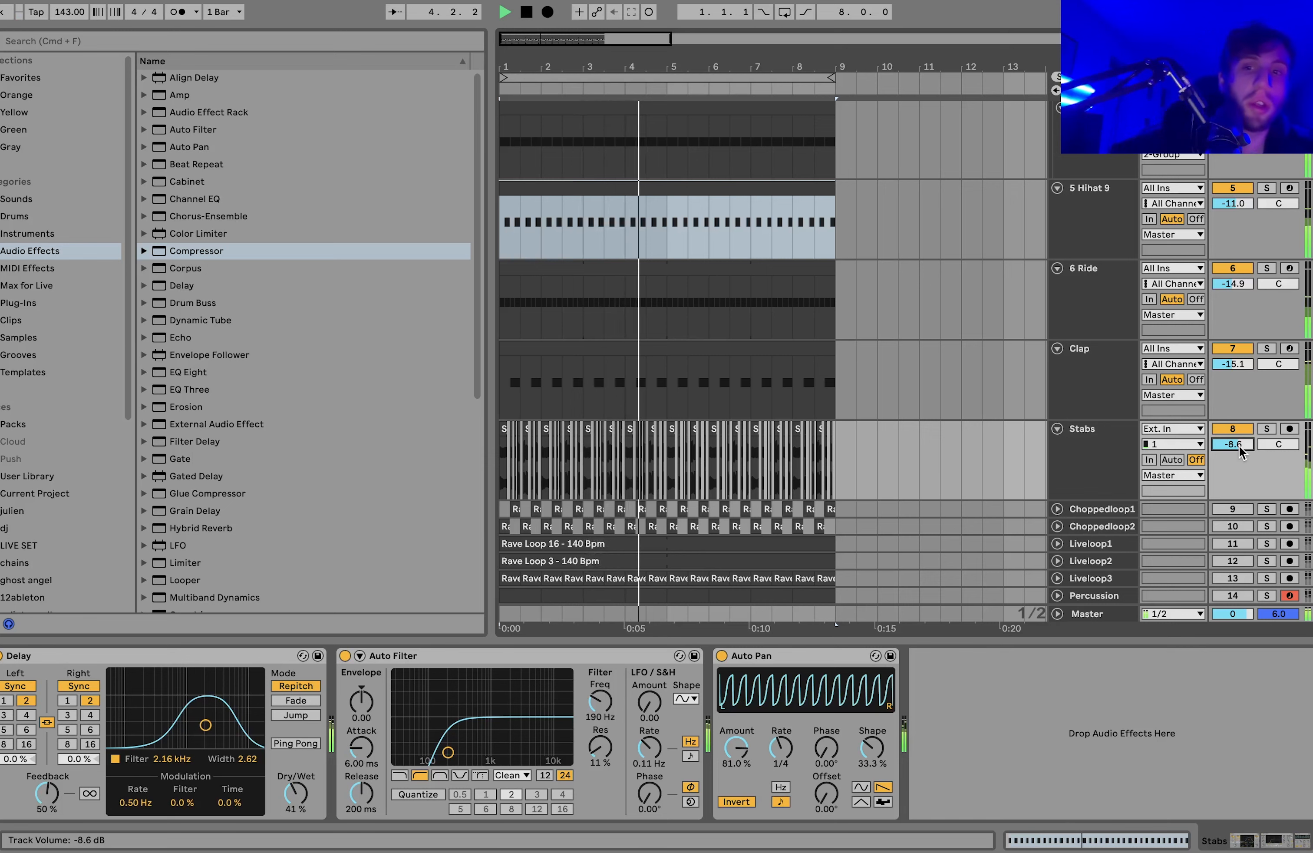
# Step: Lower the Stabs volume to -9.6 dB while playing the loop, comparing it with -8.6 dB
pyautogui.press('space')
pyautogui.scroll(3, 970, 220)
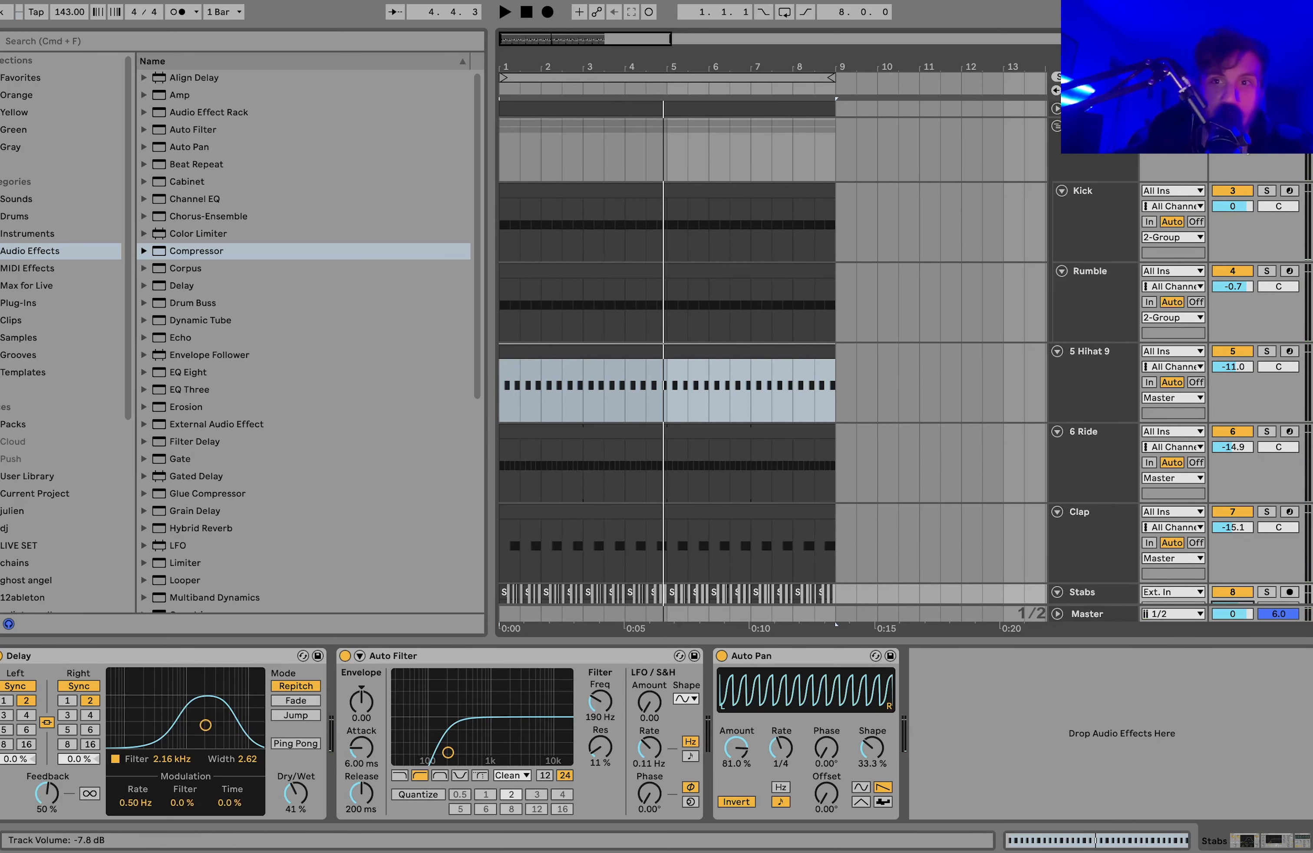
pyautogui.press('space')
pyautogui.scroll(-3, 775, 360)
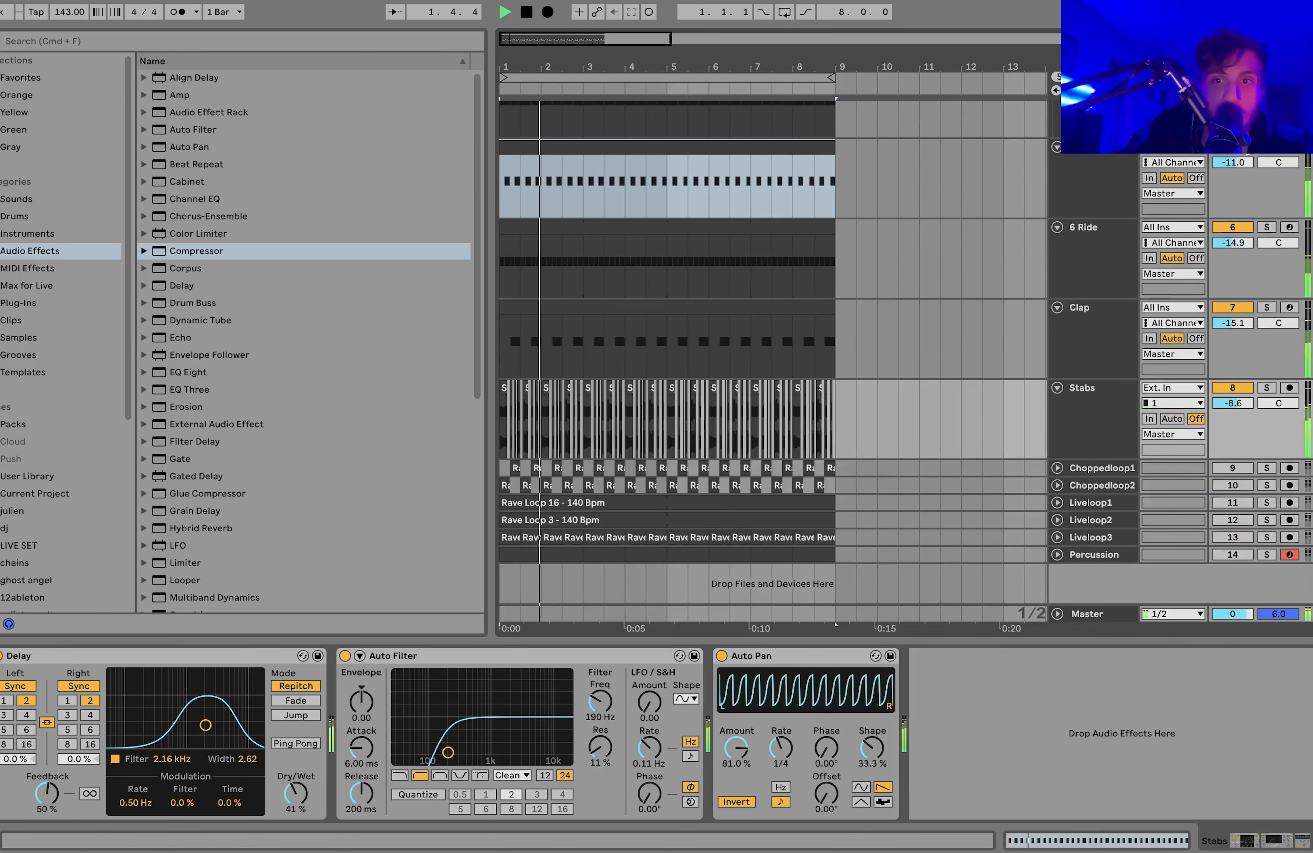
pyautogui.click(1232, 404)
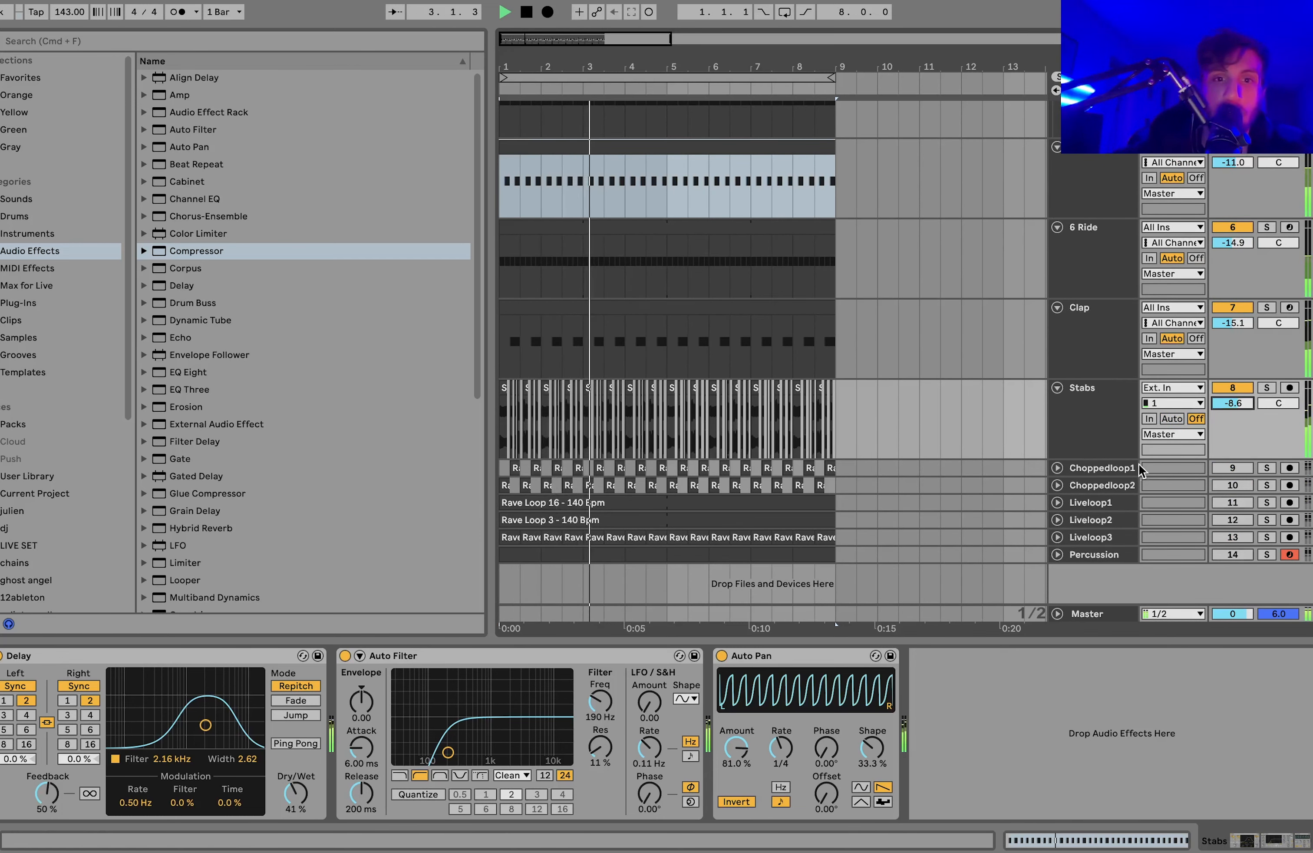
pyautogui.press('Down')
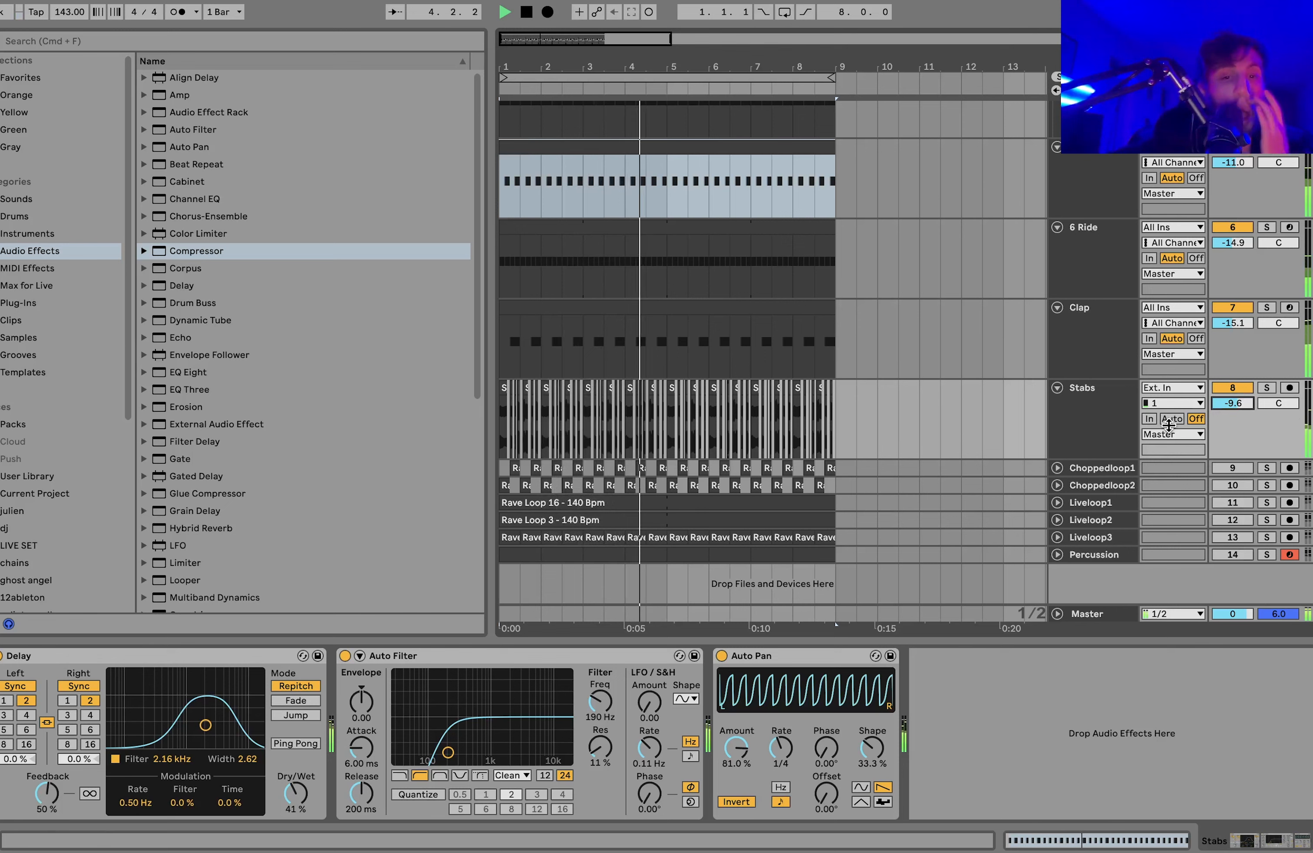
pyautogui.press('space')
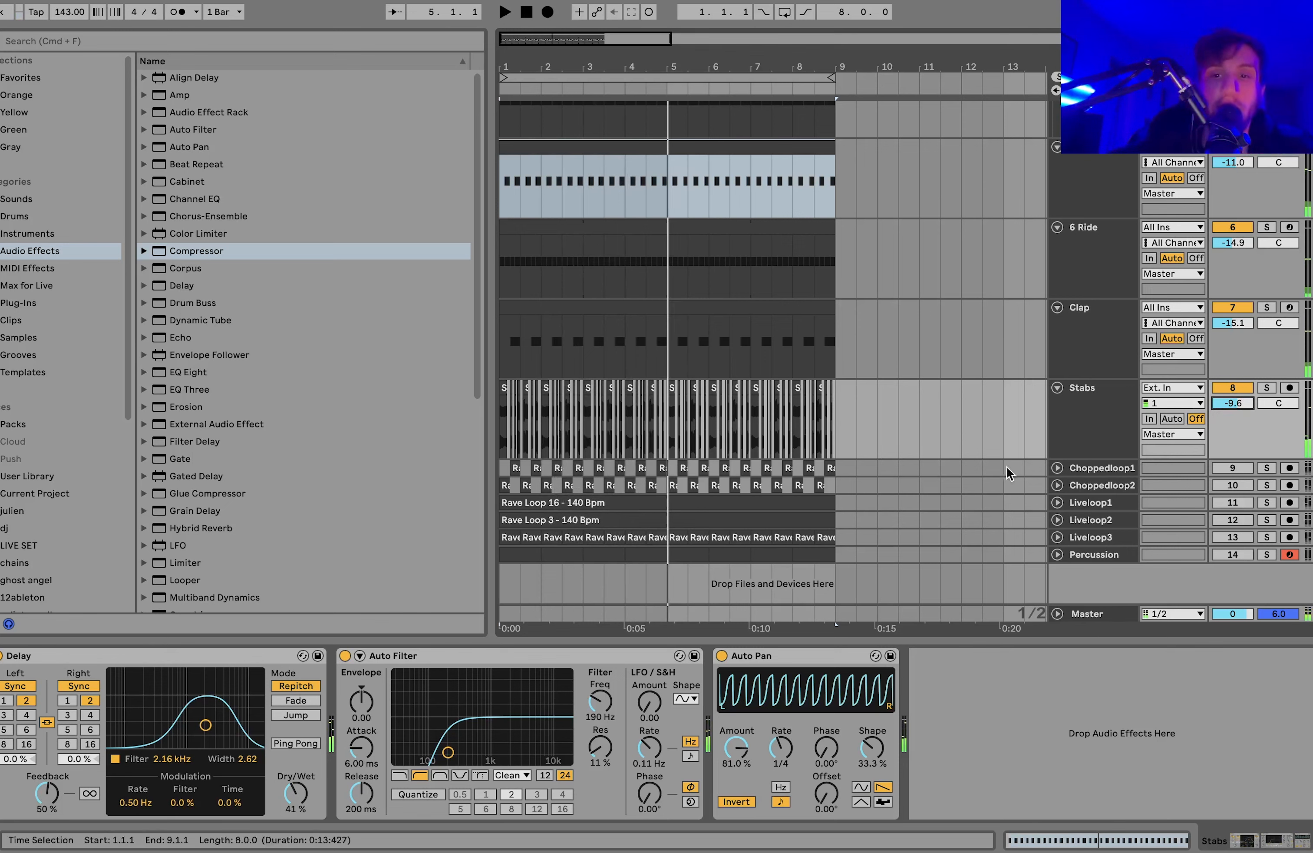
# Step: Unfold and activate the Liveloop1 track and set its volume to -14.5 dB while the loop plays
pyautogui.click(1092, 503)
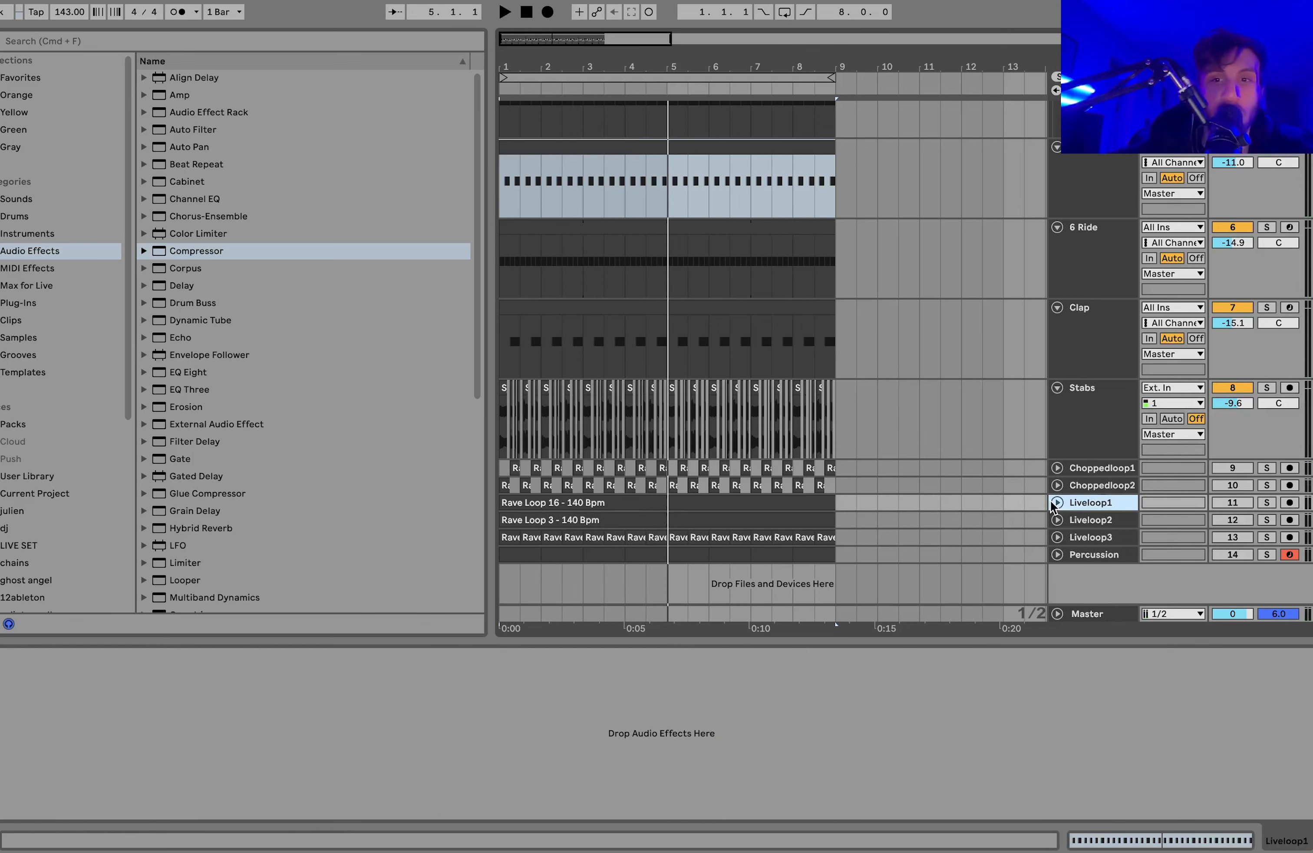
pyautogui.click(1057, 503)
pyautogui.click(1232, 517)
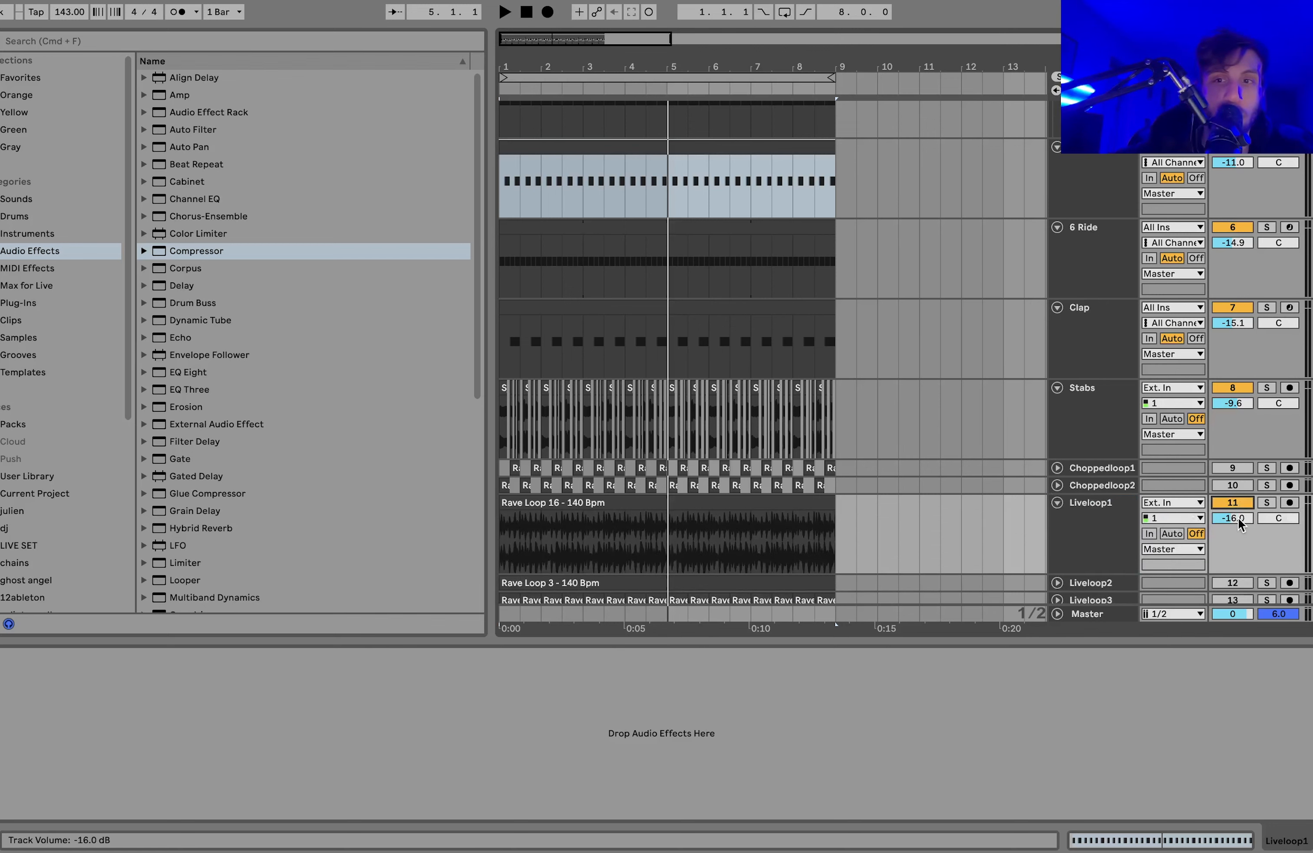
pyautogui.press('space')
pyautogui.moveTo(1239, 518); pyautogui.dragTo(1239, 548)
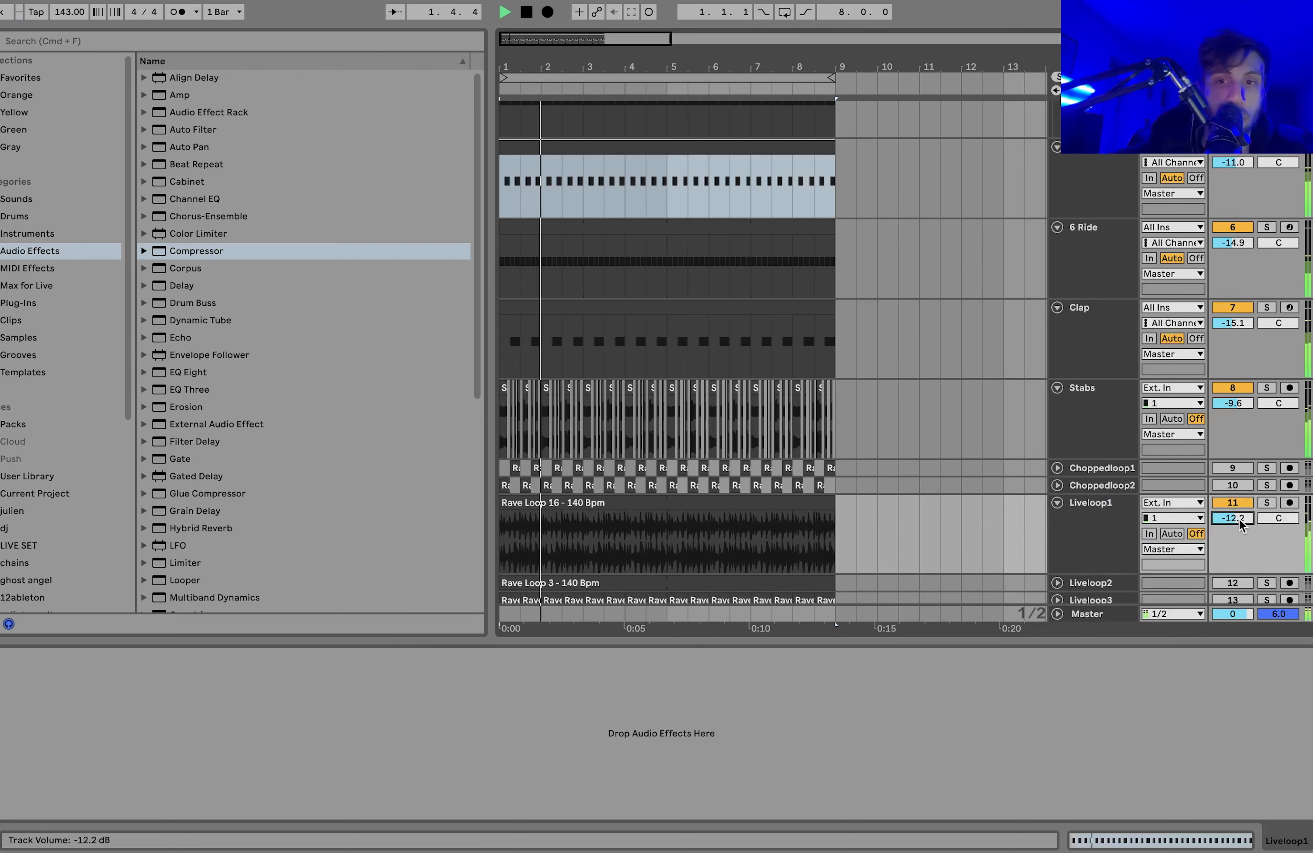
pyautogui.scroll(-2, 1239, 519)
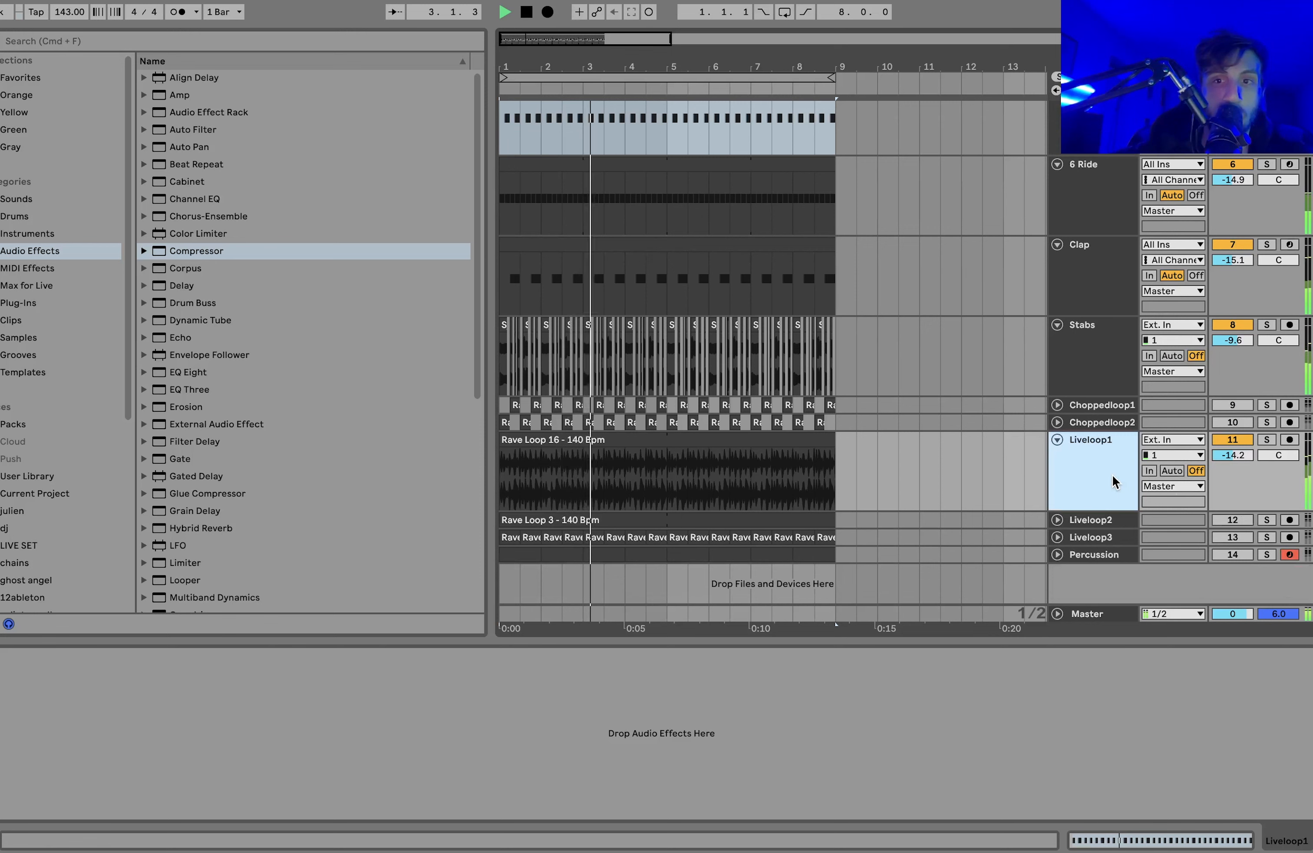
pyautogui.moveTo(1243, 453); pyautogui.dragTo(1243, 456)
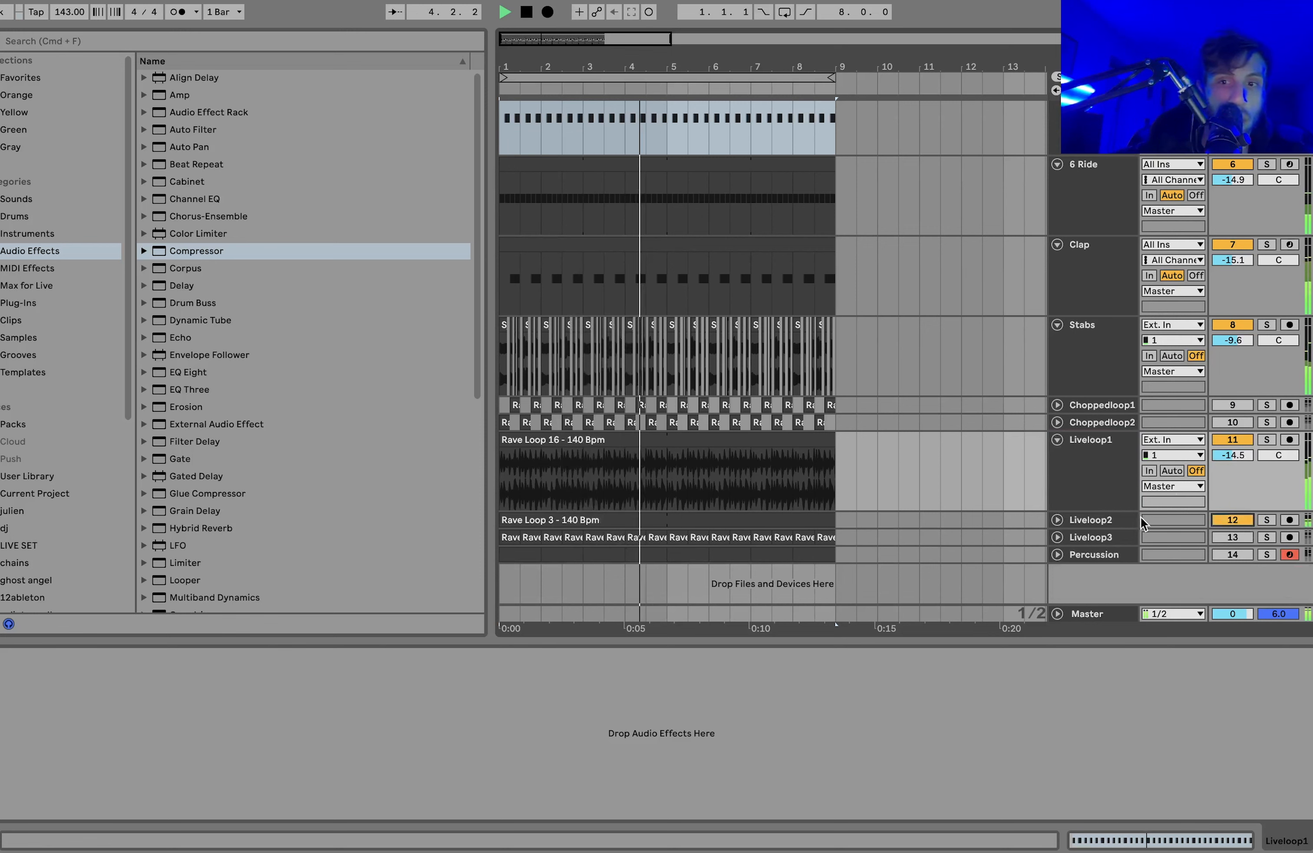
# Step: Bring in the Liveloop2 track during playback, unfolding it and setting its volume to -14.5 dB
pyautogui.click(1057, 519)
pyautogui.moveTo(1247, 542); pyautogui.dragTo(1239, 536)
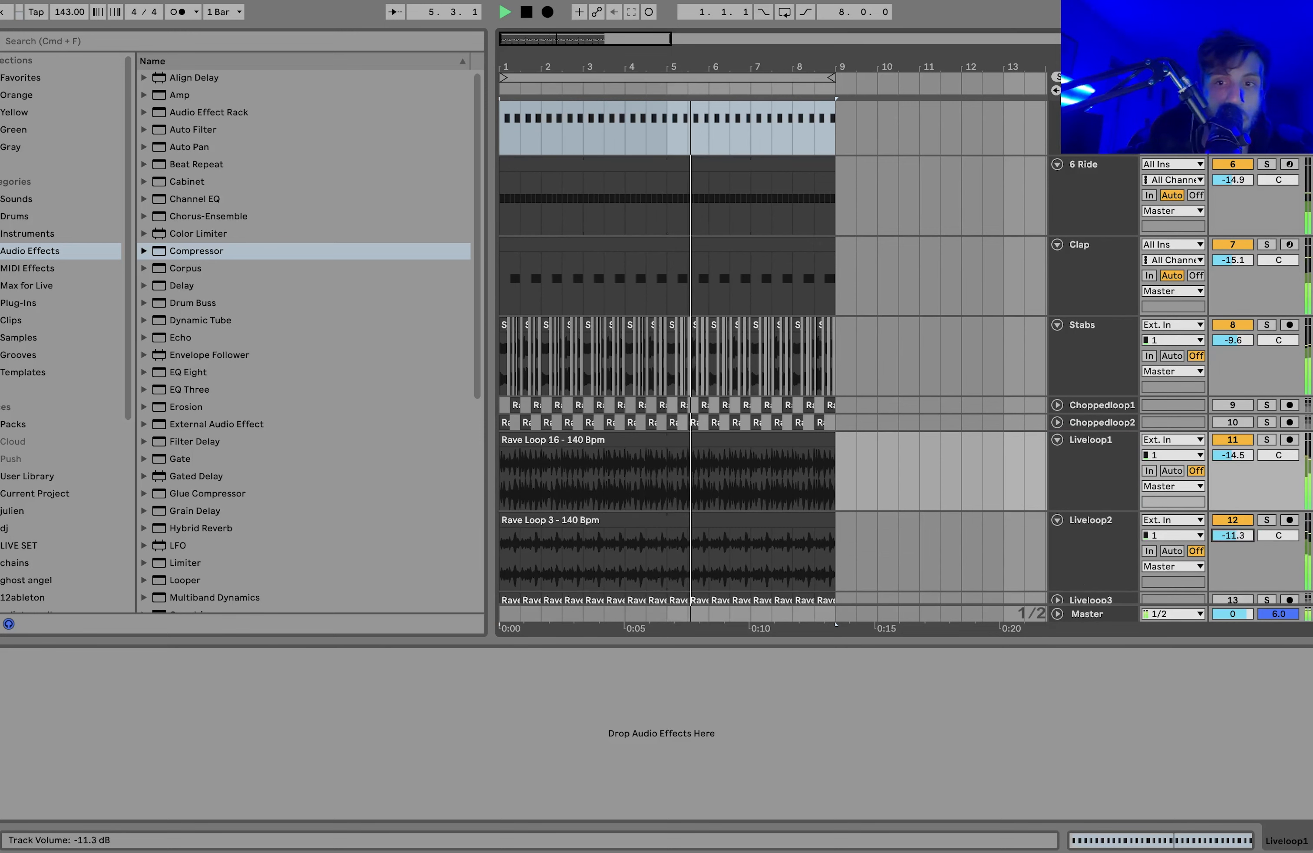
pyautogui.scroll(-2, 1239, 536)
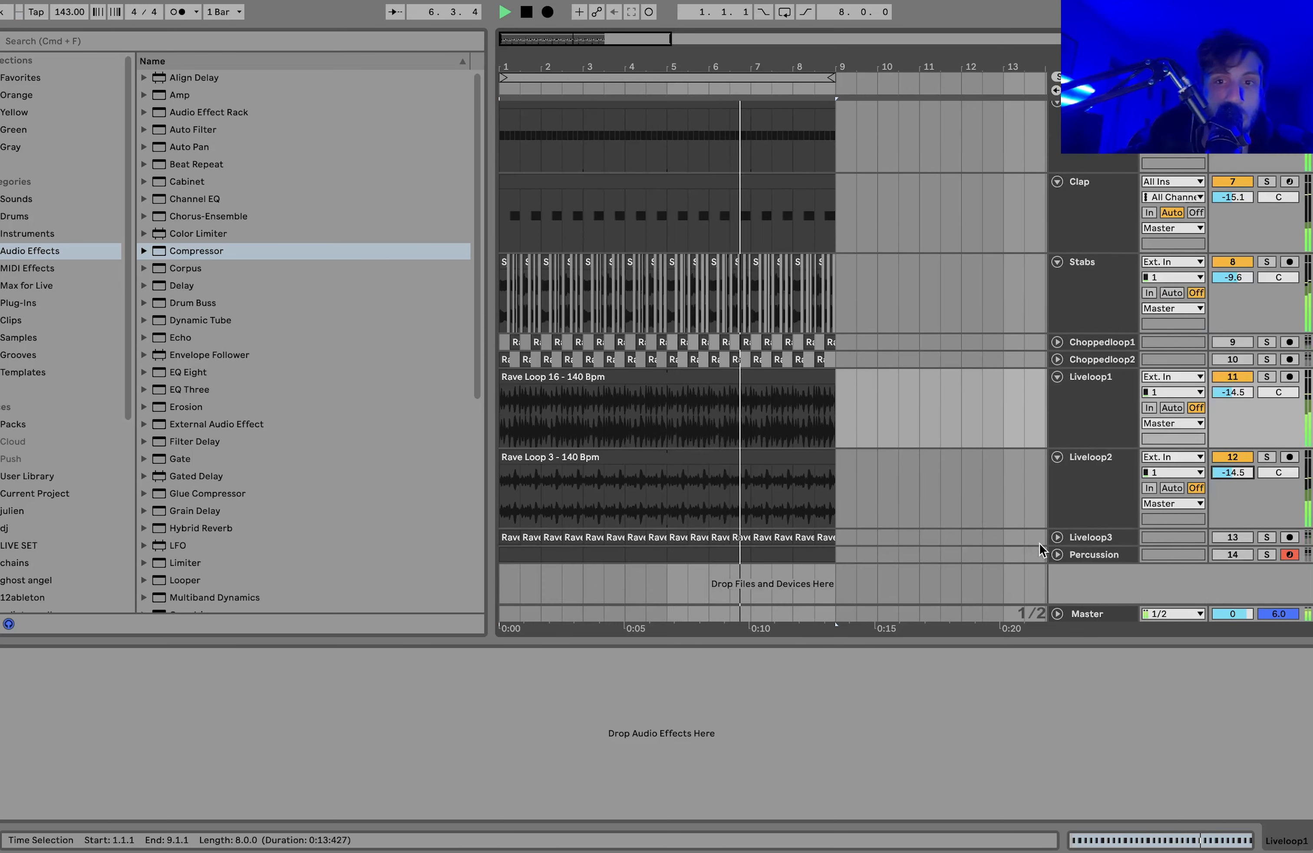
# Step: Unfold and activate the Liveloop3 track and lower its volume to -18.6 dB against the other loops
pyautogui.click(1057, 532)
pyautogui.moveTo(1240, 547); pyautogui.dragTo(1240, 549)
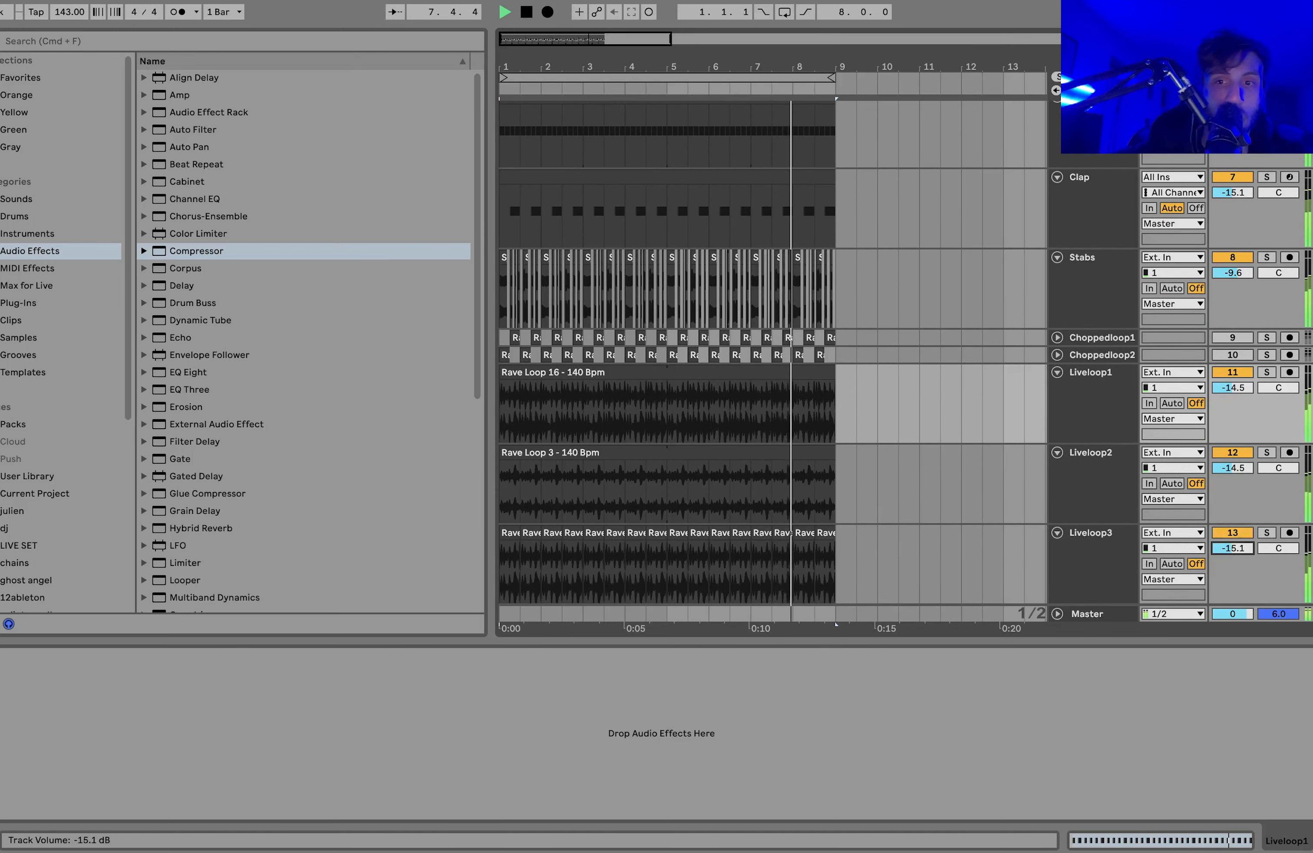
pyautogui.scroll(-2, 1105, 498)
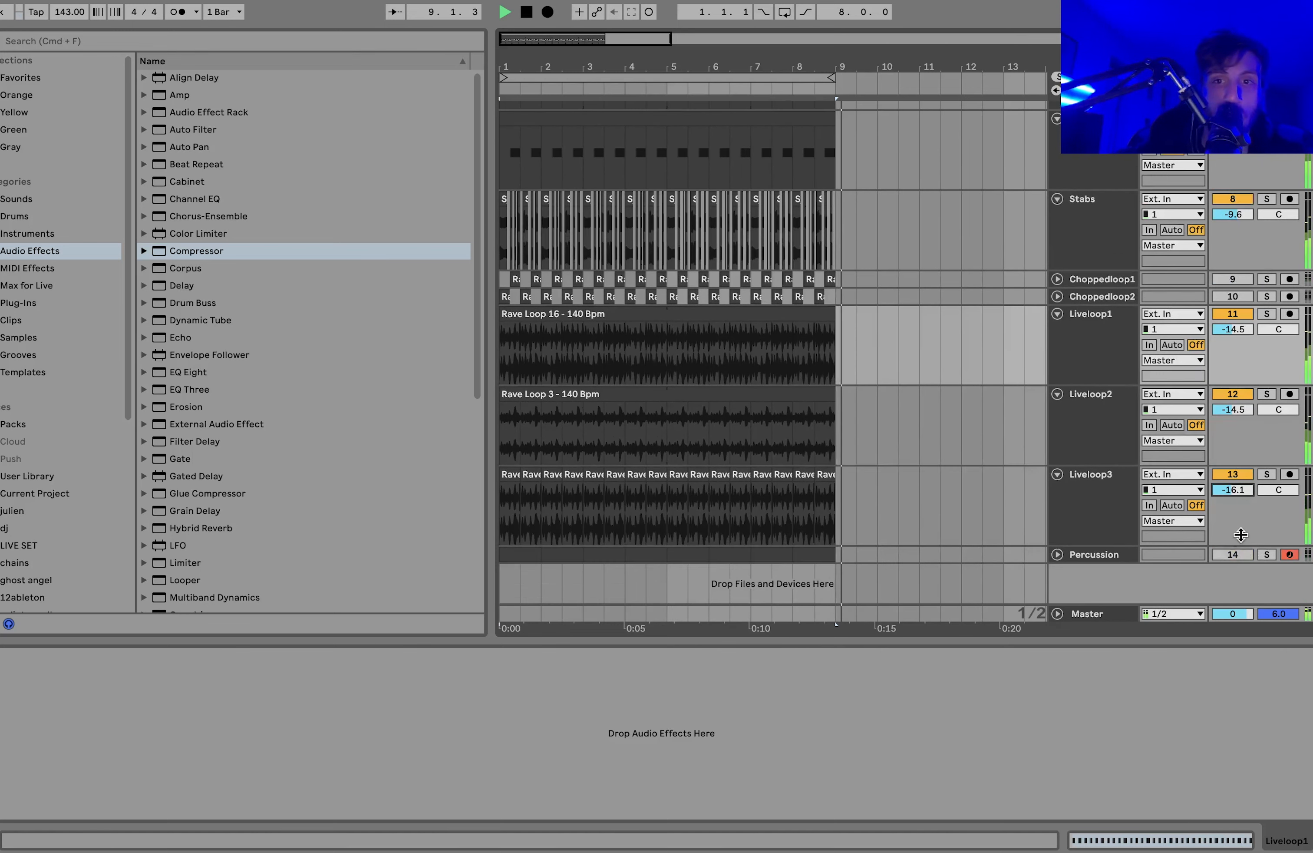
pyautogui.moveTo(1239, 486); pyautogui.dragTo(1239, 500)
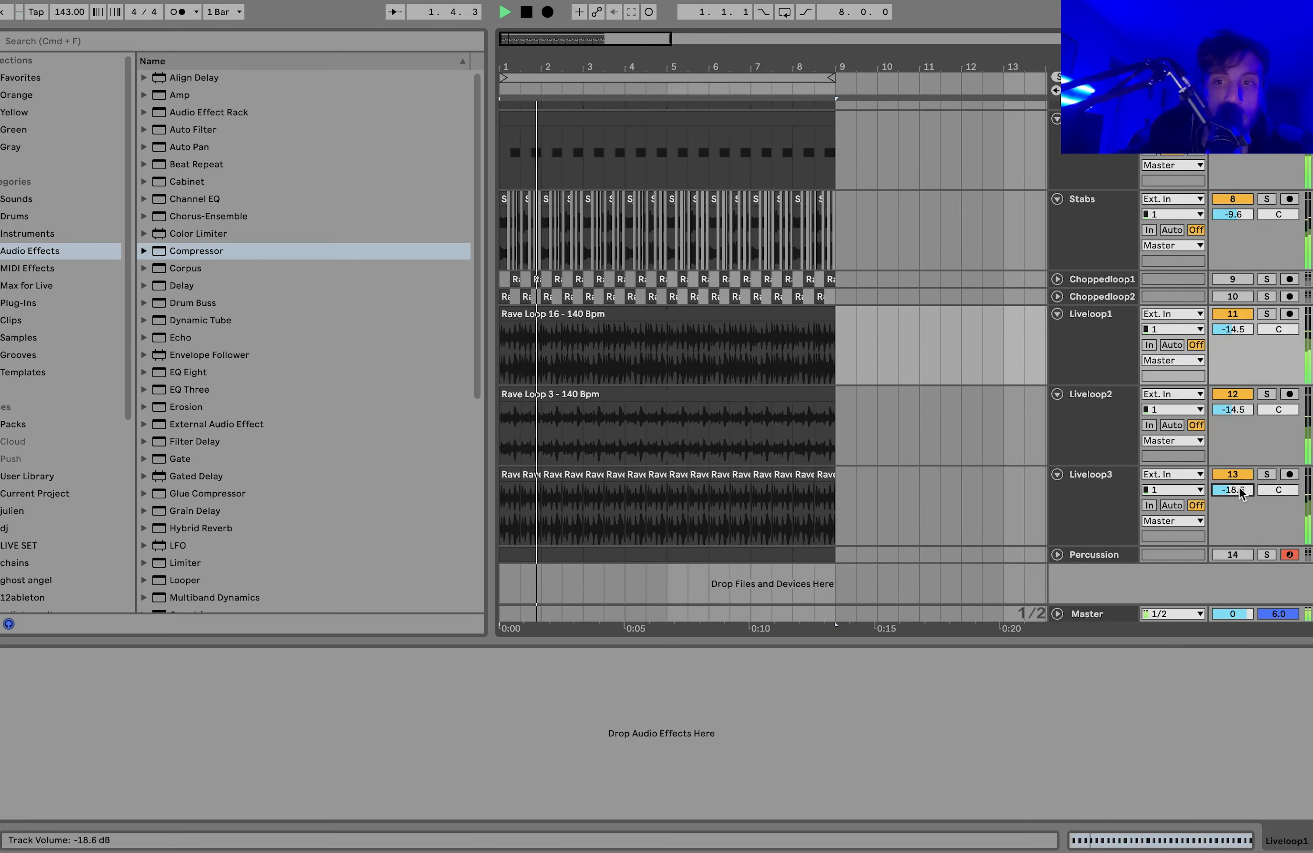
# Step: Unfold the Percussion track, reset it to 0 dB in solo, and blend it into the full mix at -13.4 dB
pyautogui.click(1057, 554)
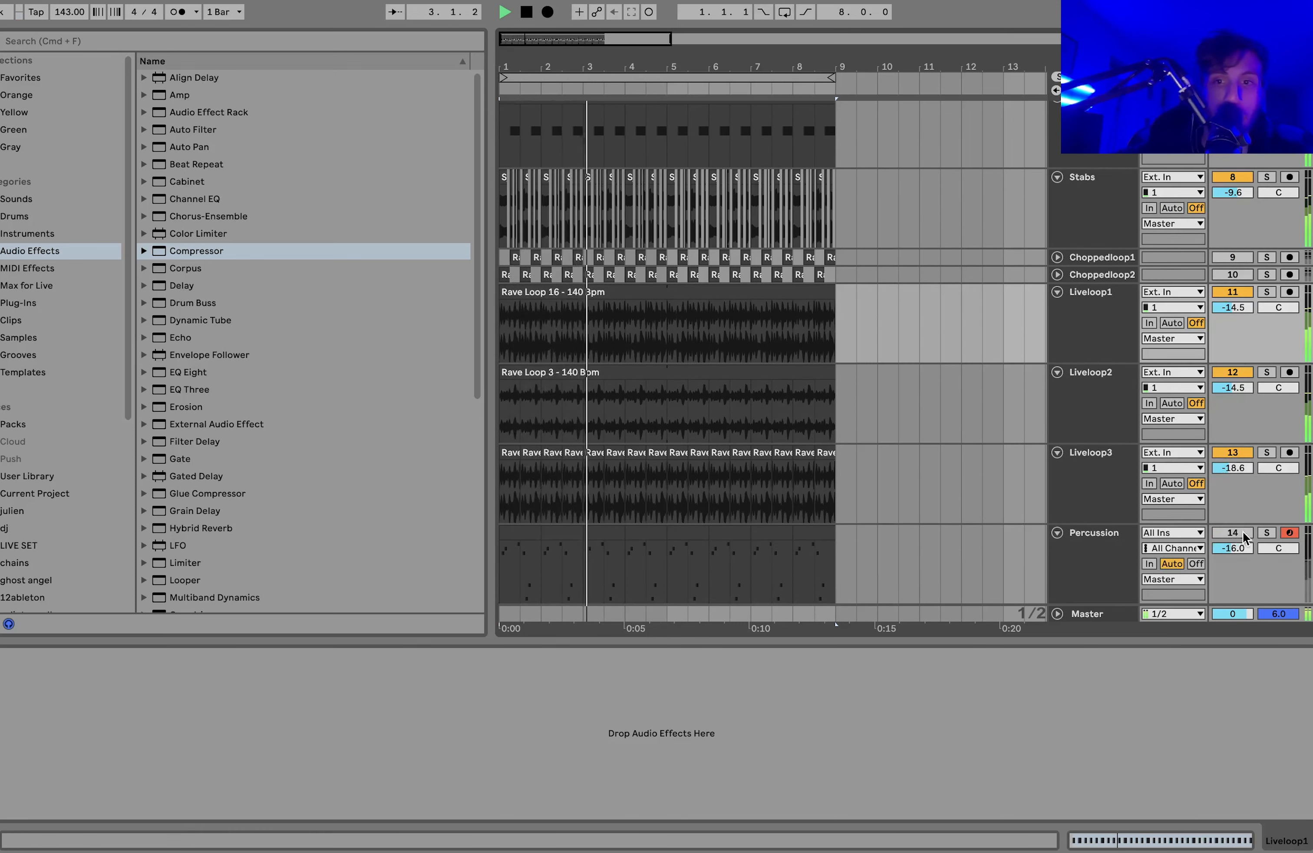
pyautogui.click(1266, 533)
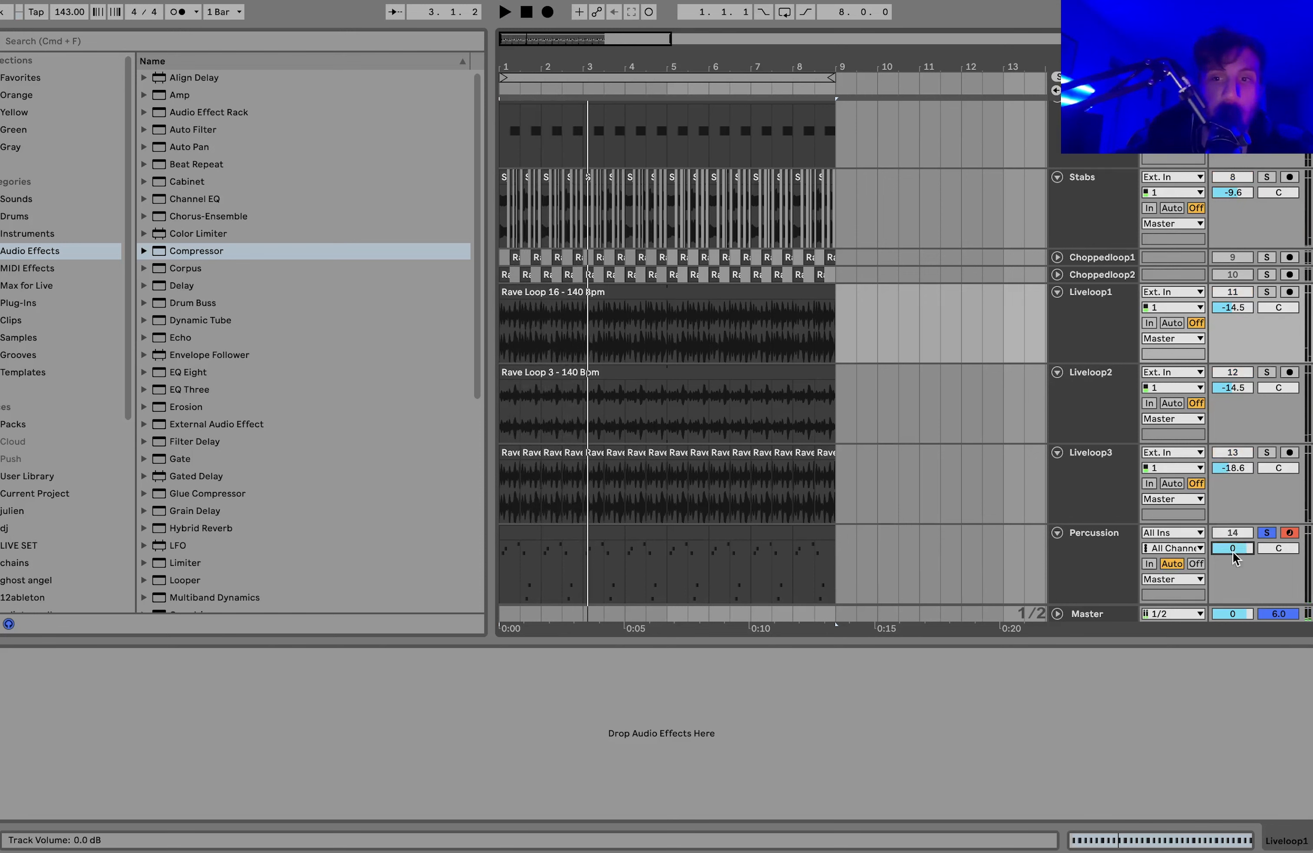
pyautogui.moveTo(1233, 547)
pyautogui.mouseDown()
pyautogui.moveTo(1232, 570)
pyautogui.moveTo(1237, 559)
pyautogui.mouseUp()
pyautogui.click(1267, 533)
pyautogui.press('space')
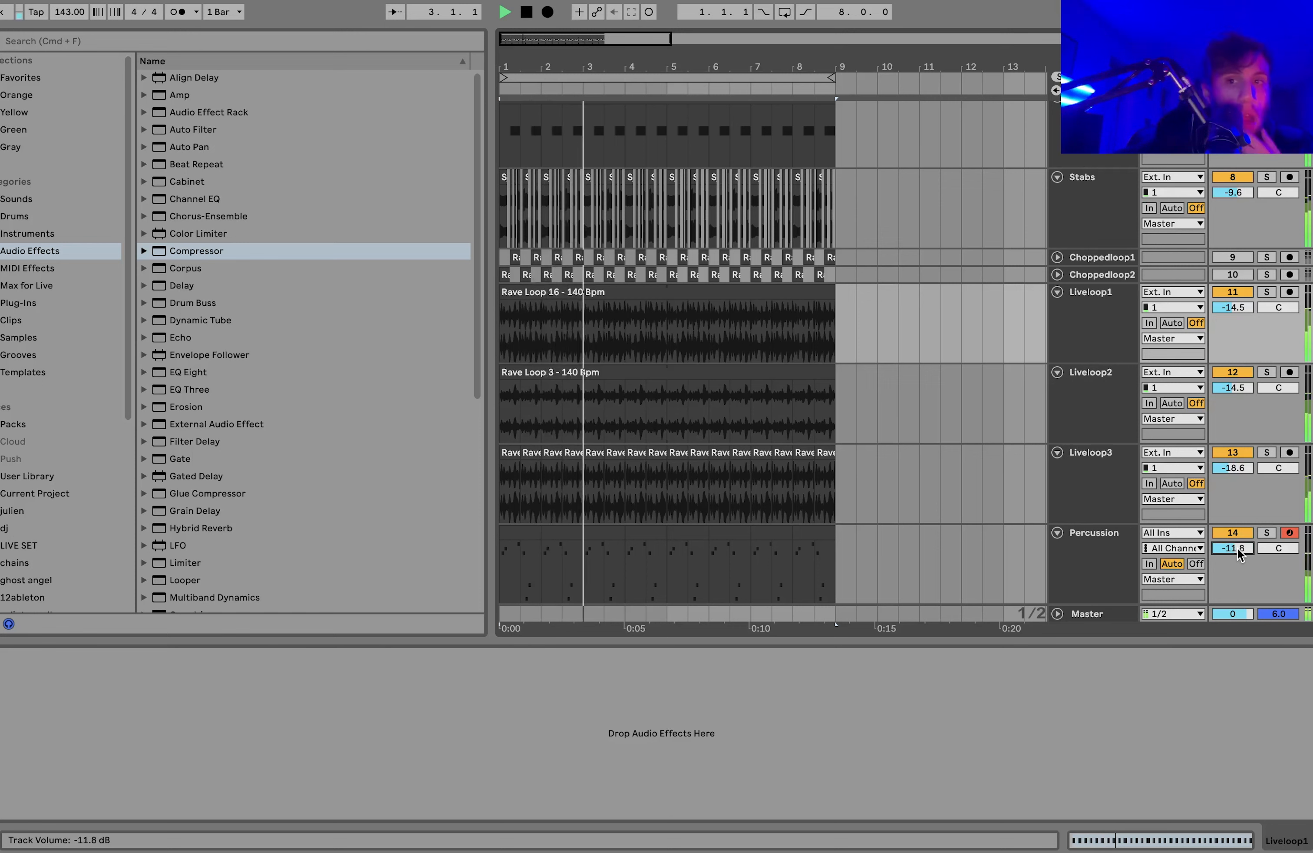
pyautogui.moveTo(1237, 548); pyautogui.dragTo(1237, 557)
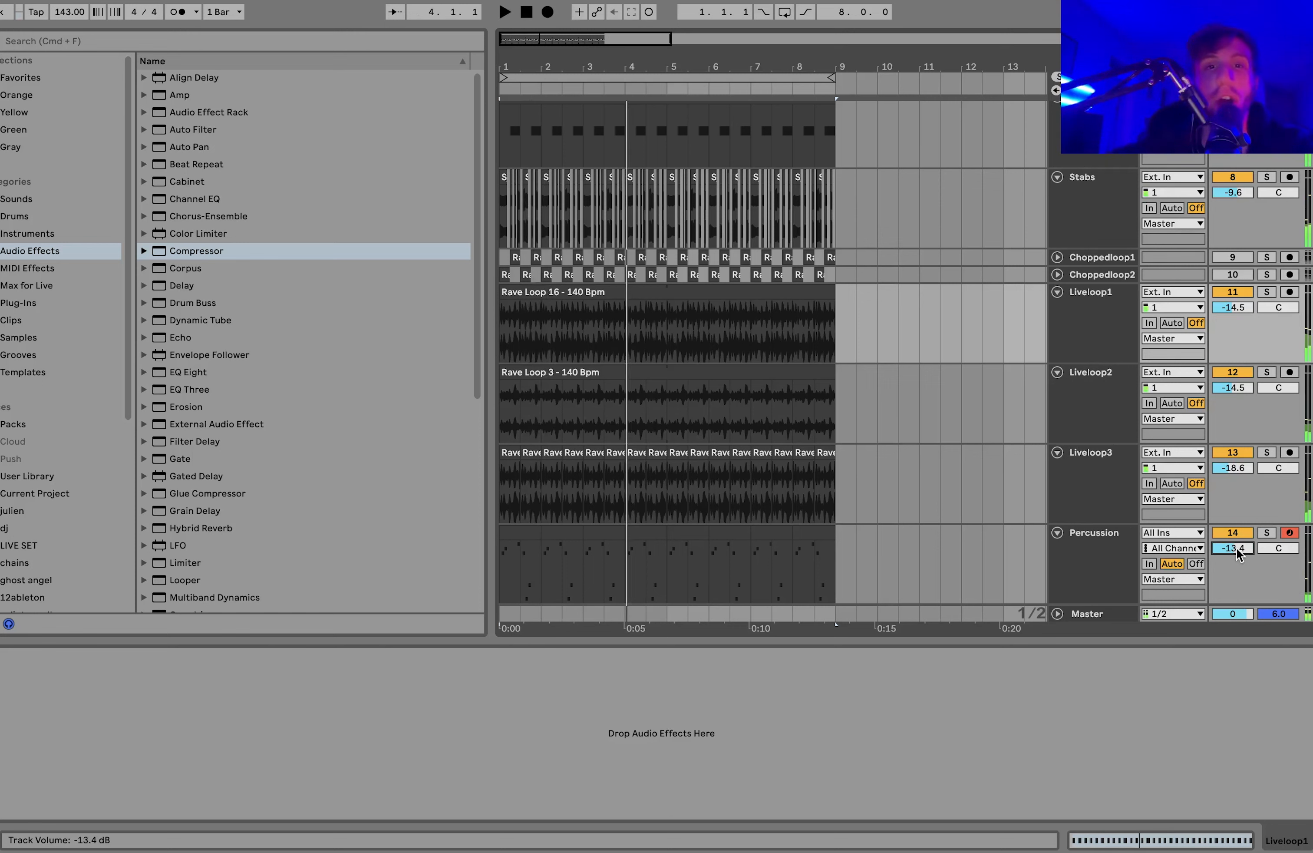
pyautogui.click(1083, 335)
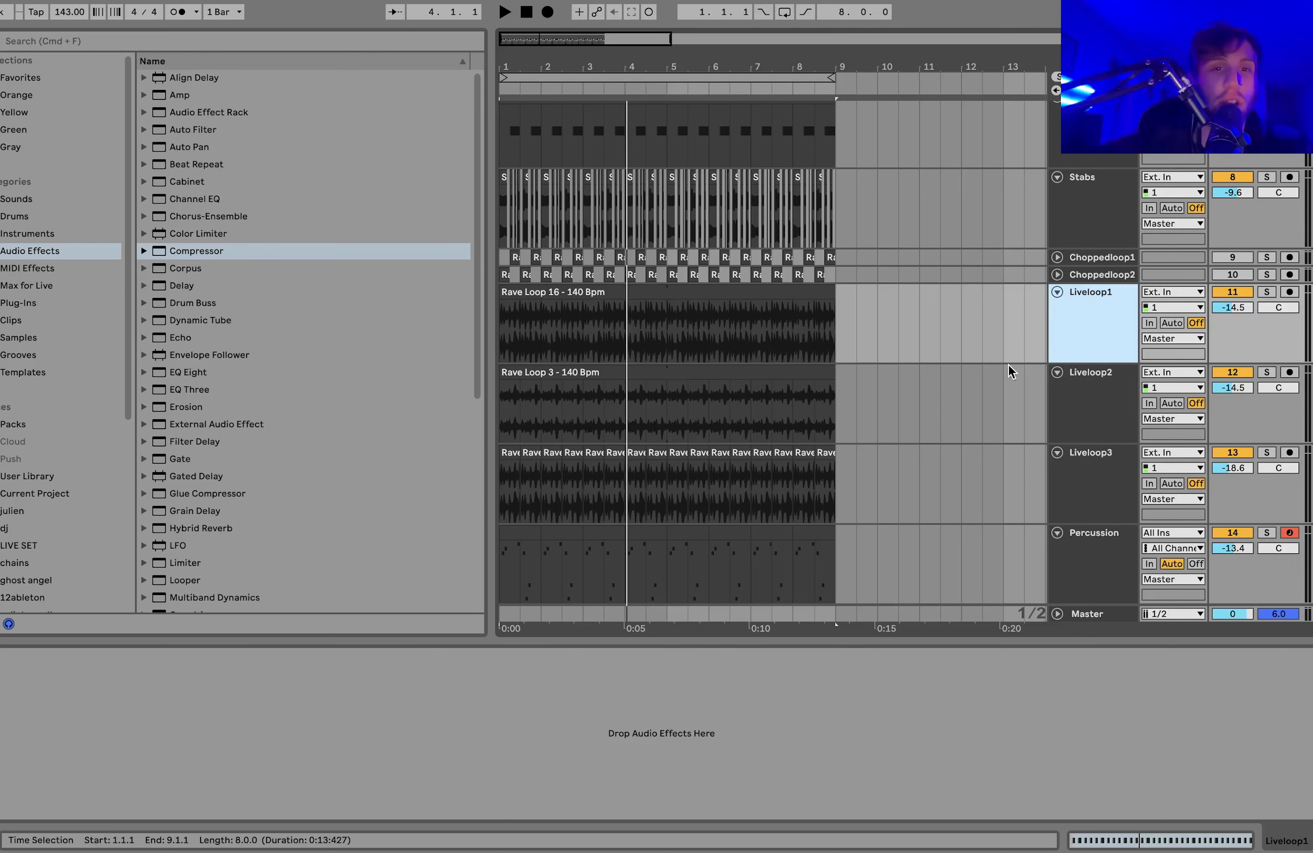
pyautogui.click(1110, 425)
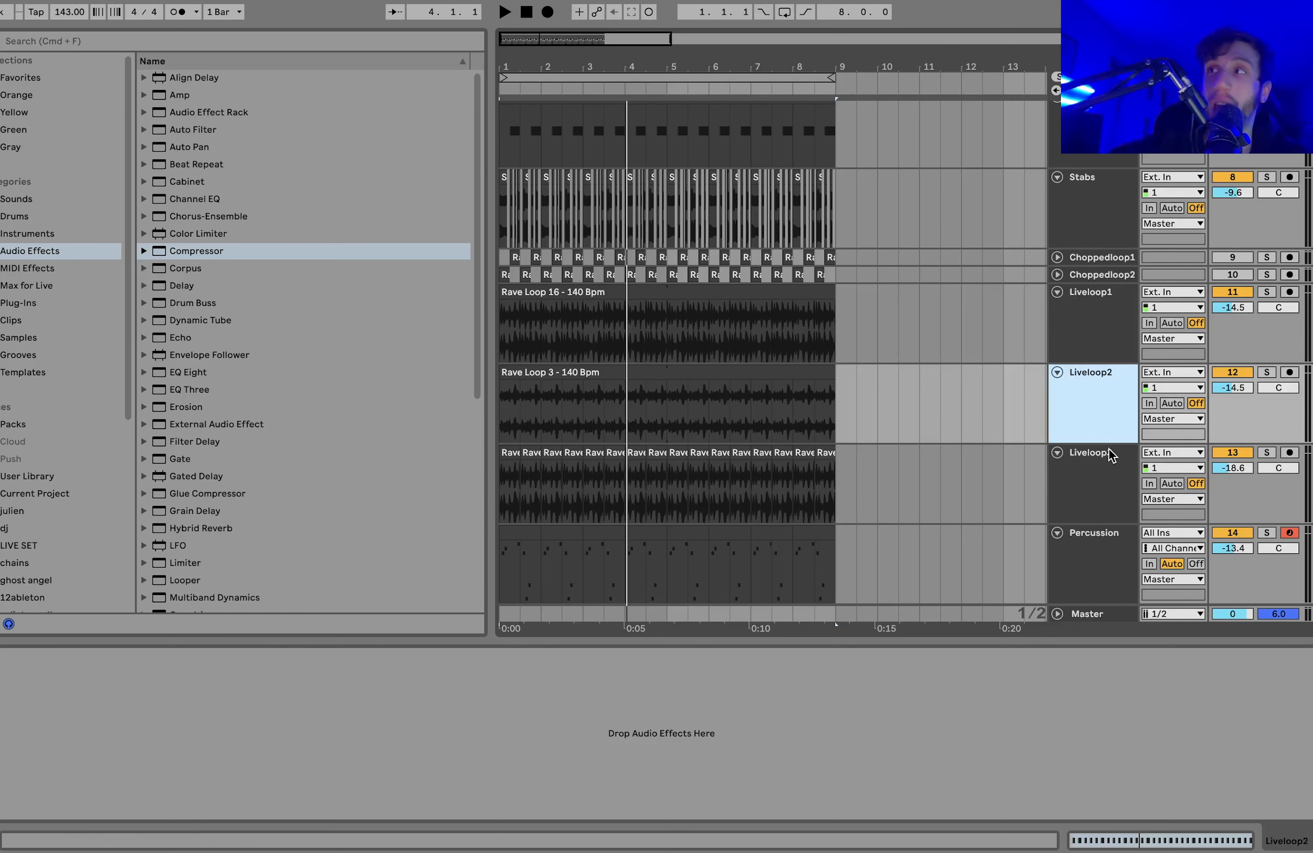
pyautogui.click(1098, 458)
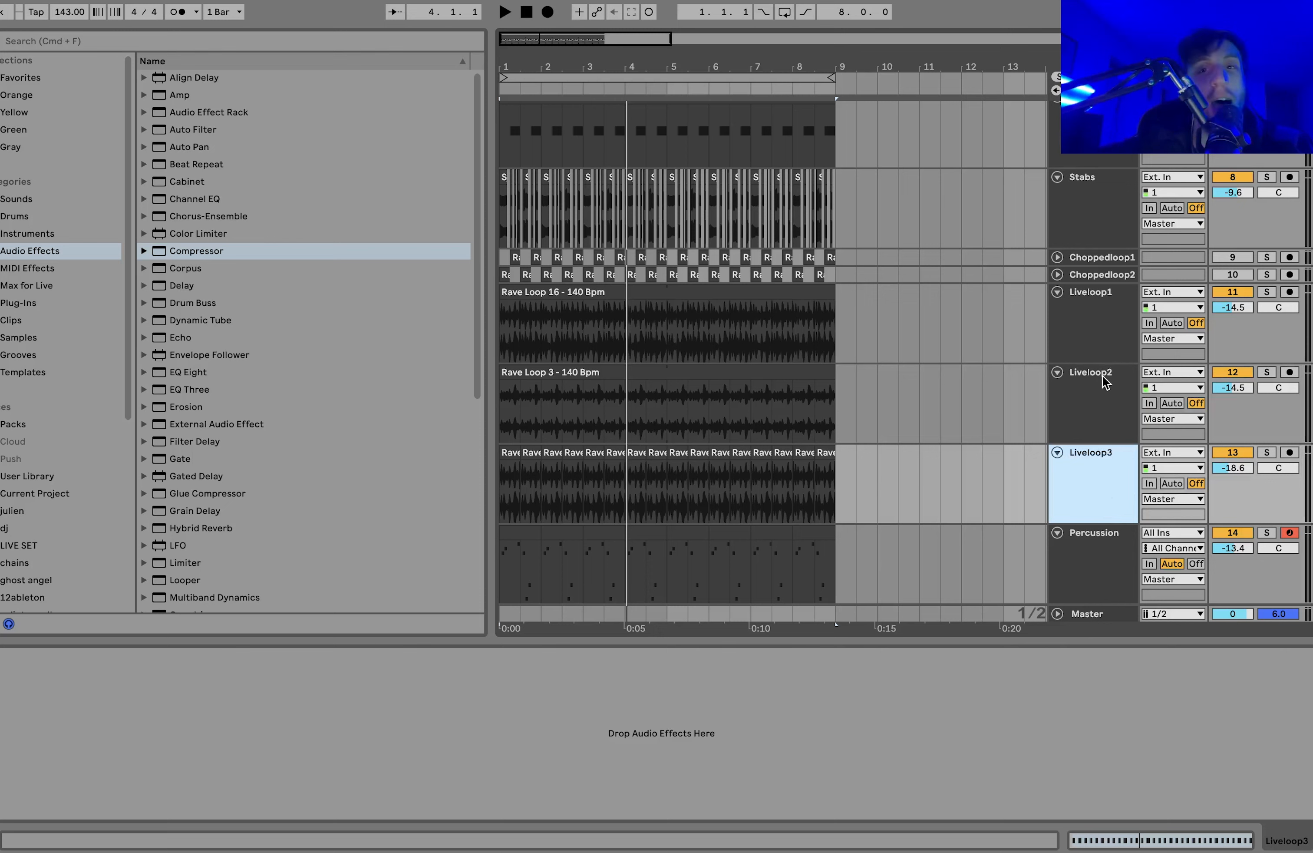
# Step: Audition Liveloop1 and Liveloop2 in solo one after the other, and play both soloed together
pyautogui.click(1092, 294)
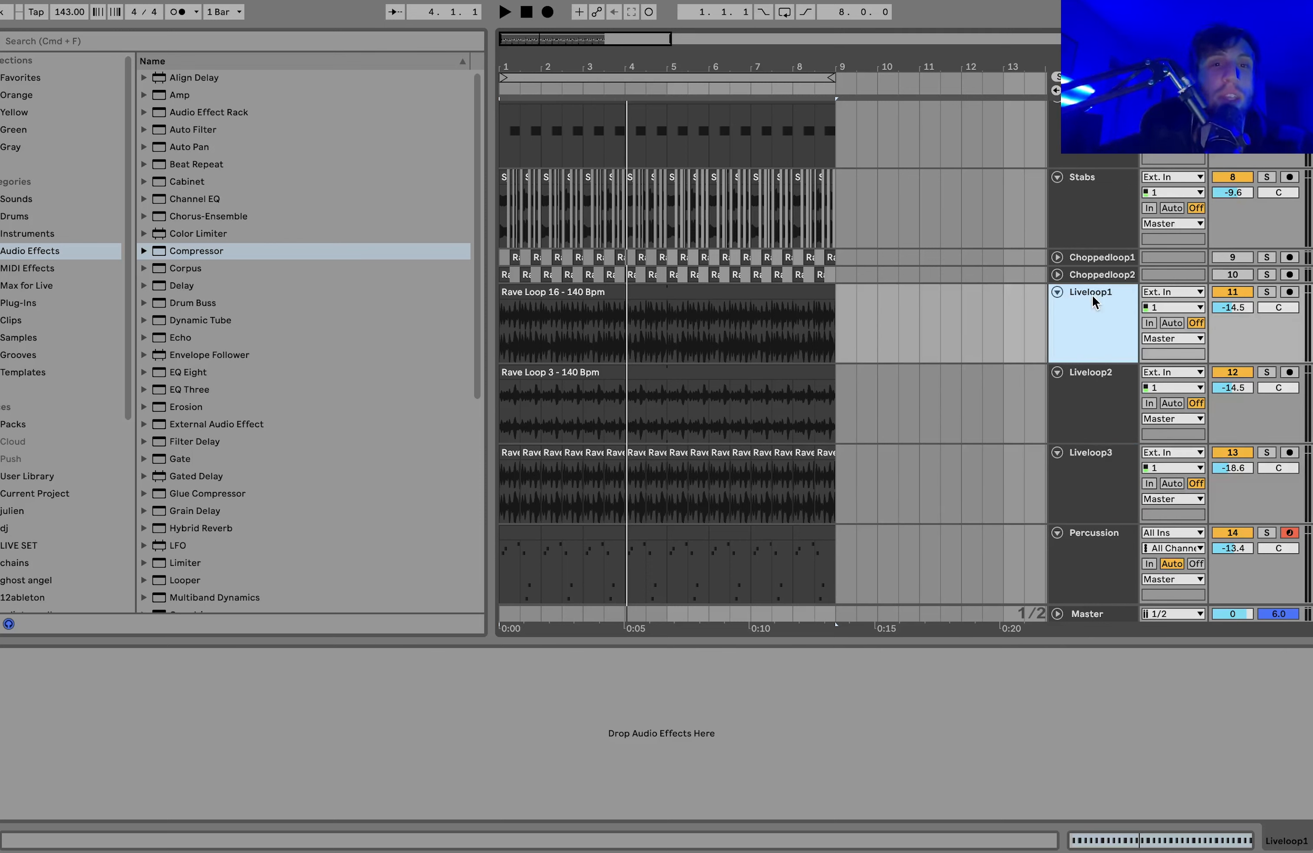
pyautogui.click(1266, 292)
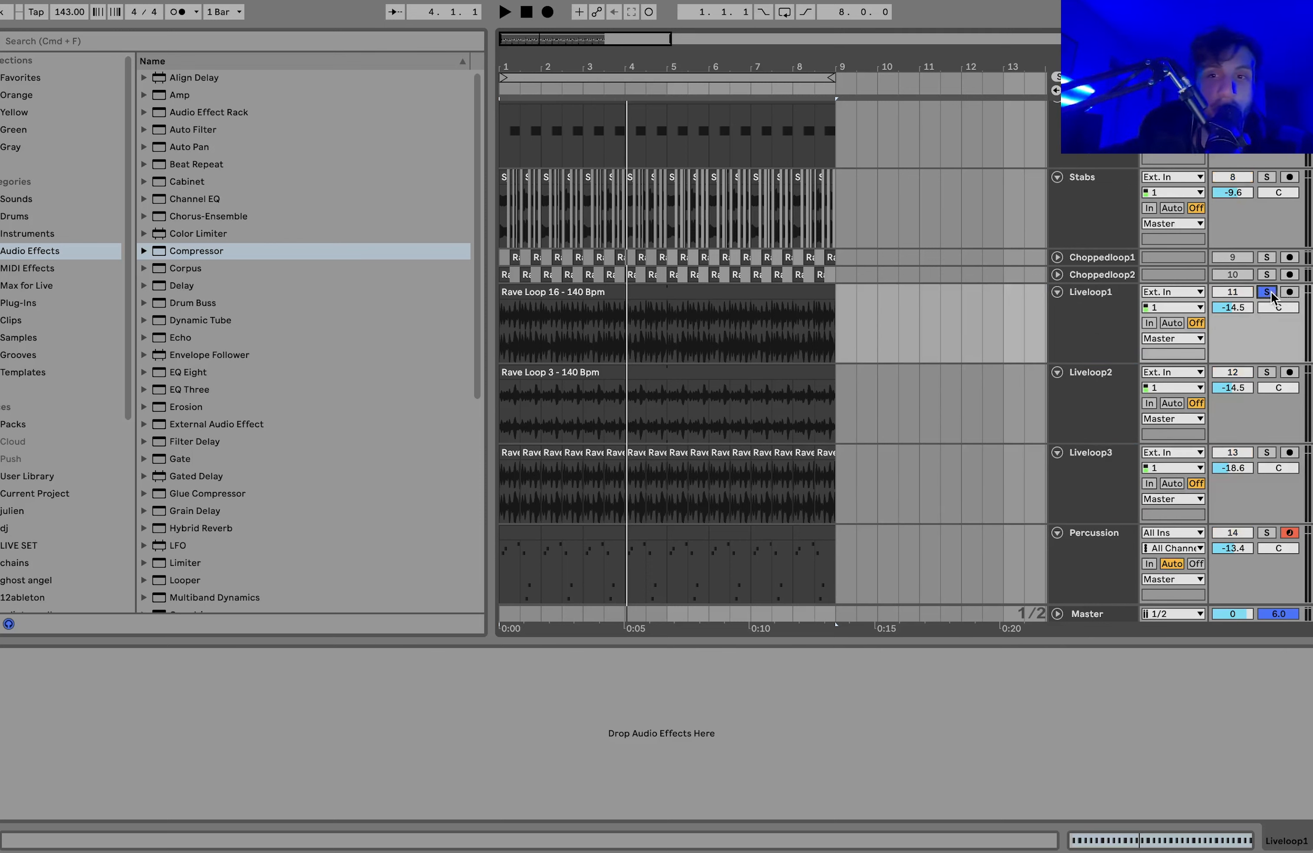
pyautogui.press('space')
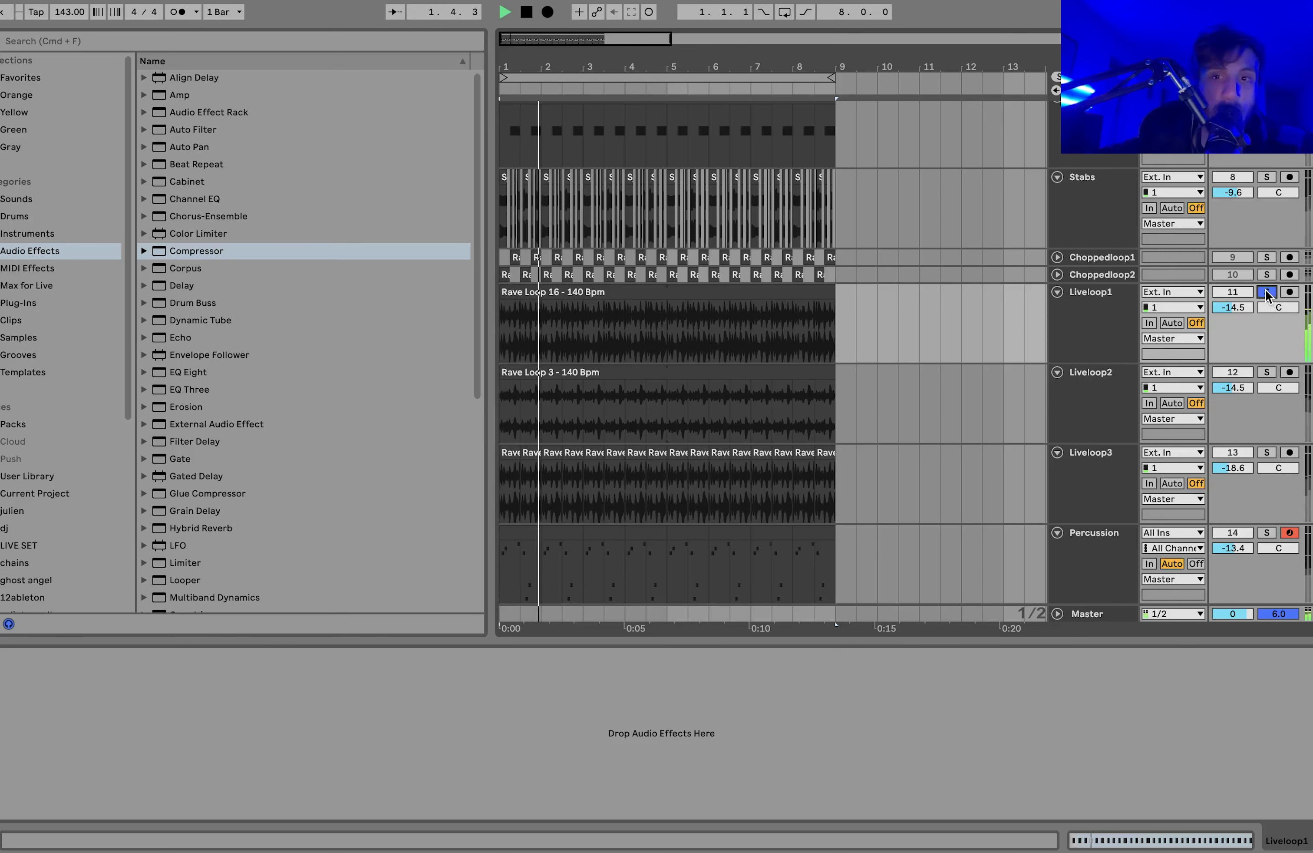
pyautogui.click(1267, 372)
pyautogui.click(1083, 398)
pyautogui.press('space')
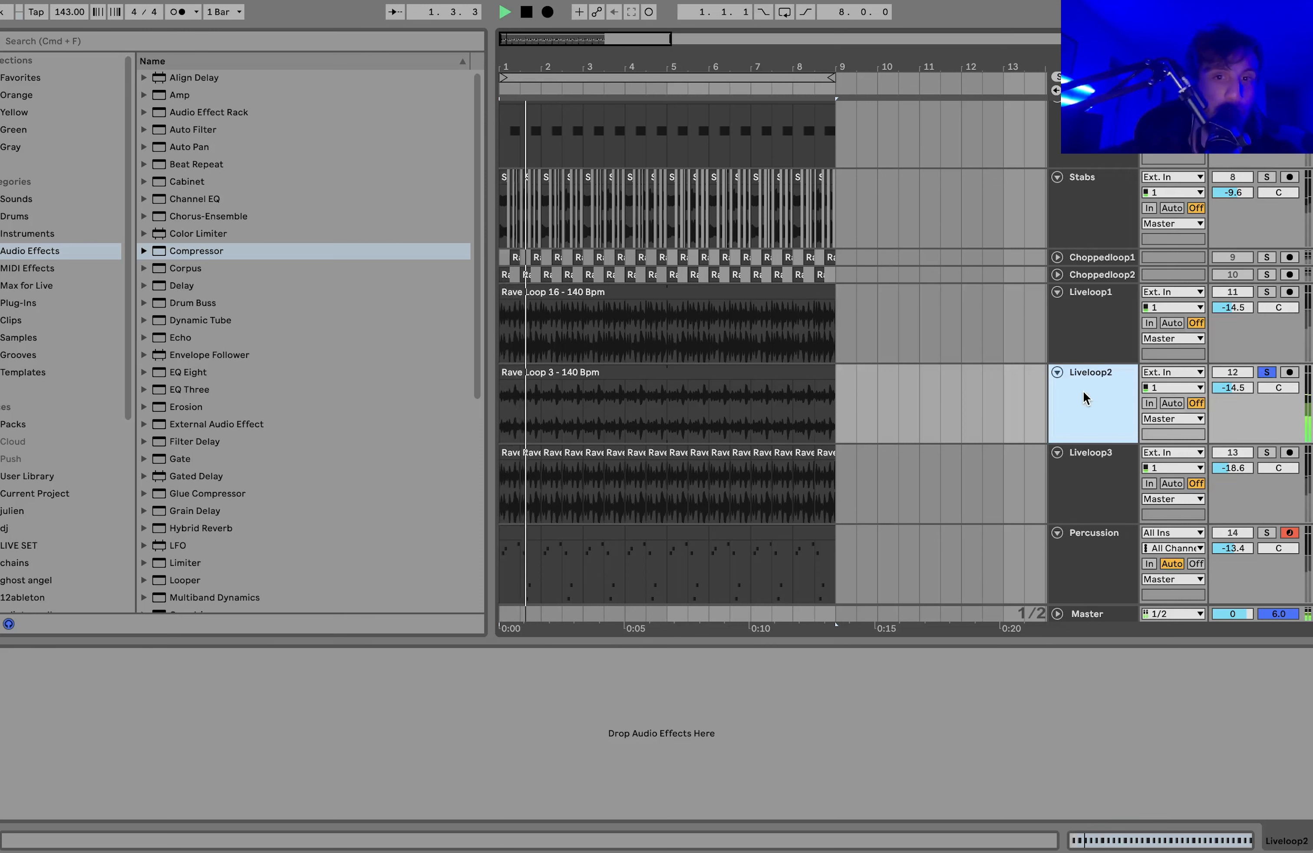
pyautogui.click(1268, 289)
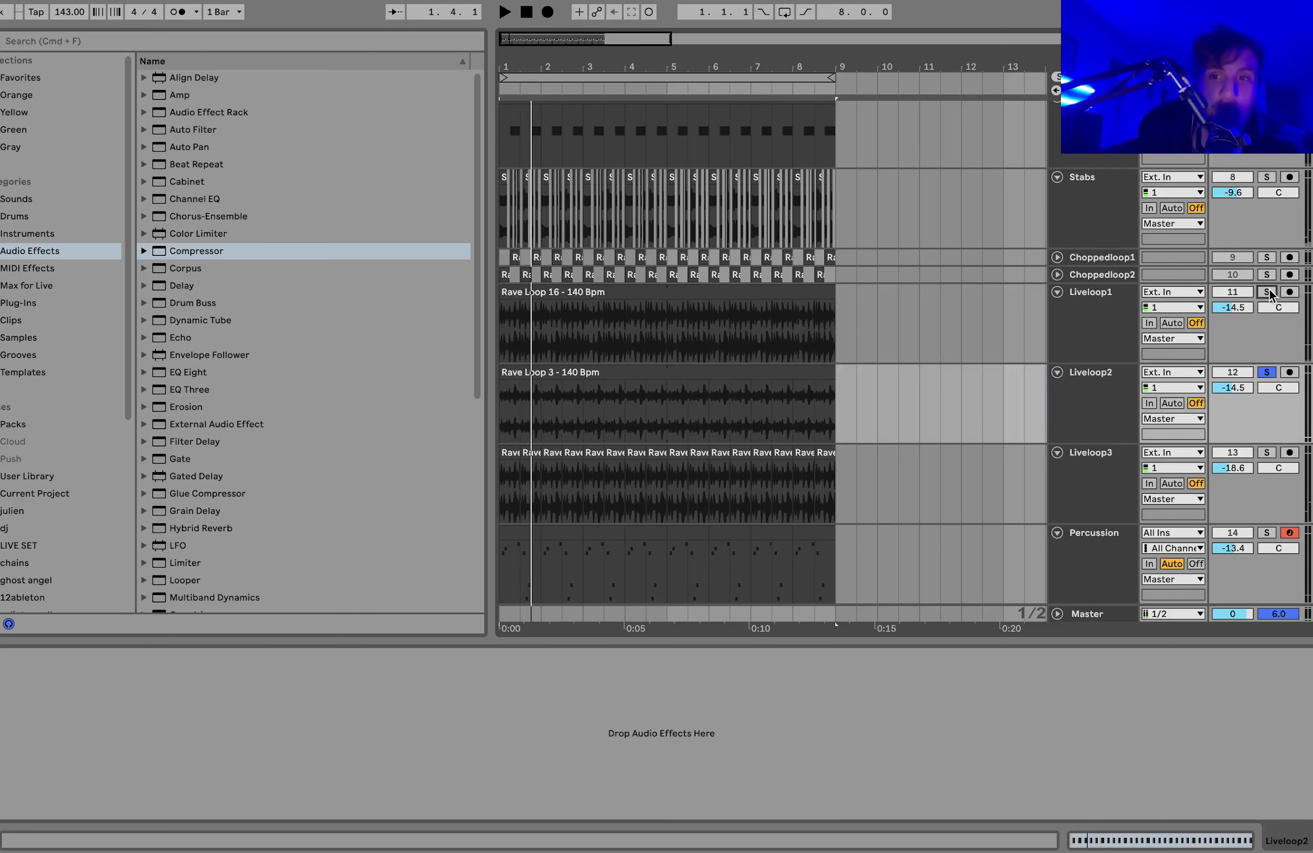
pyautogui.press('space')
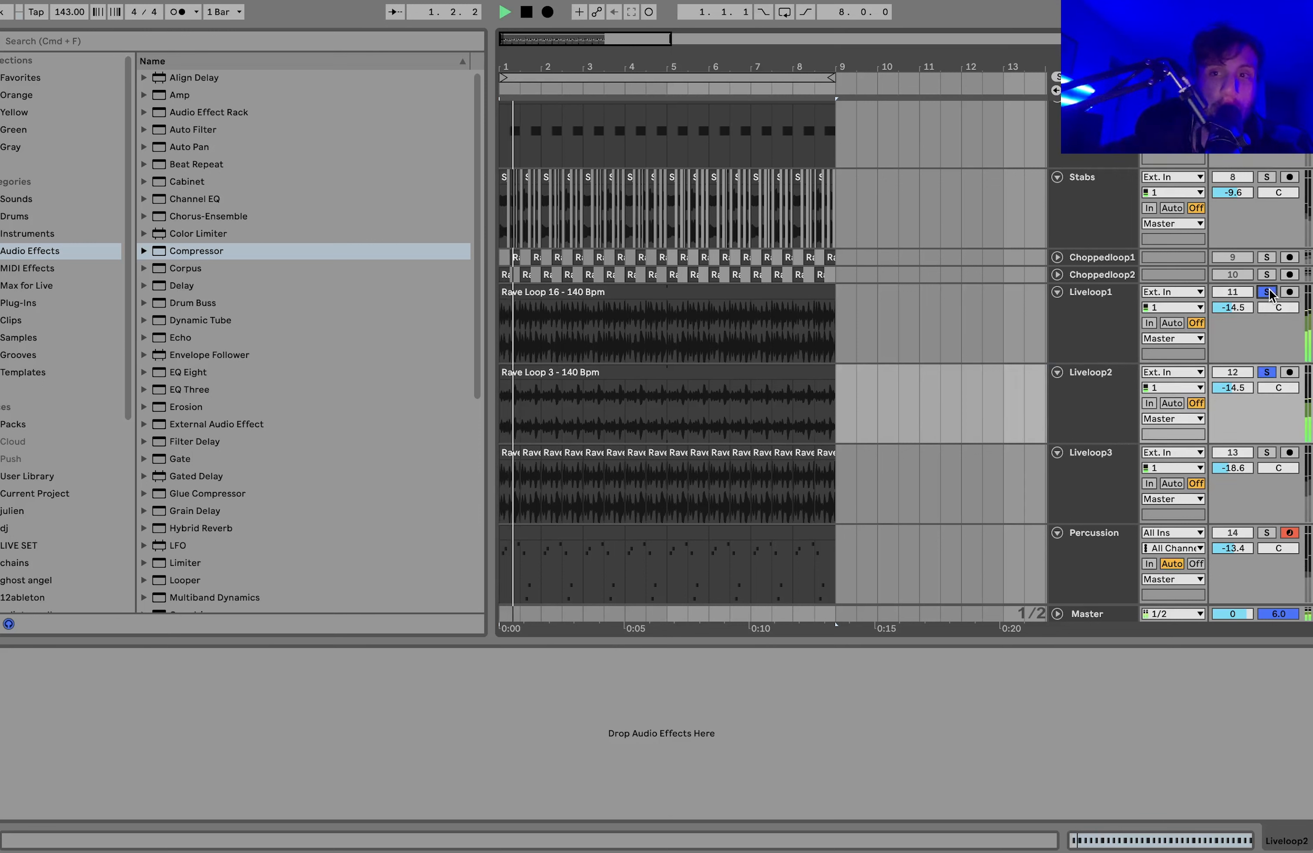
pyautogui.press('space')
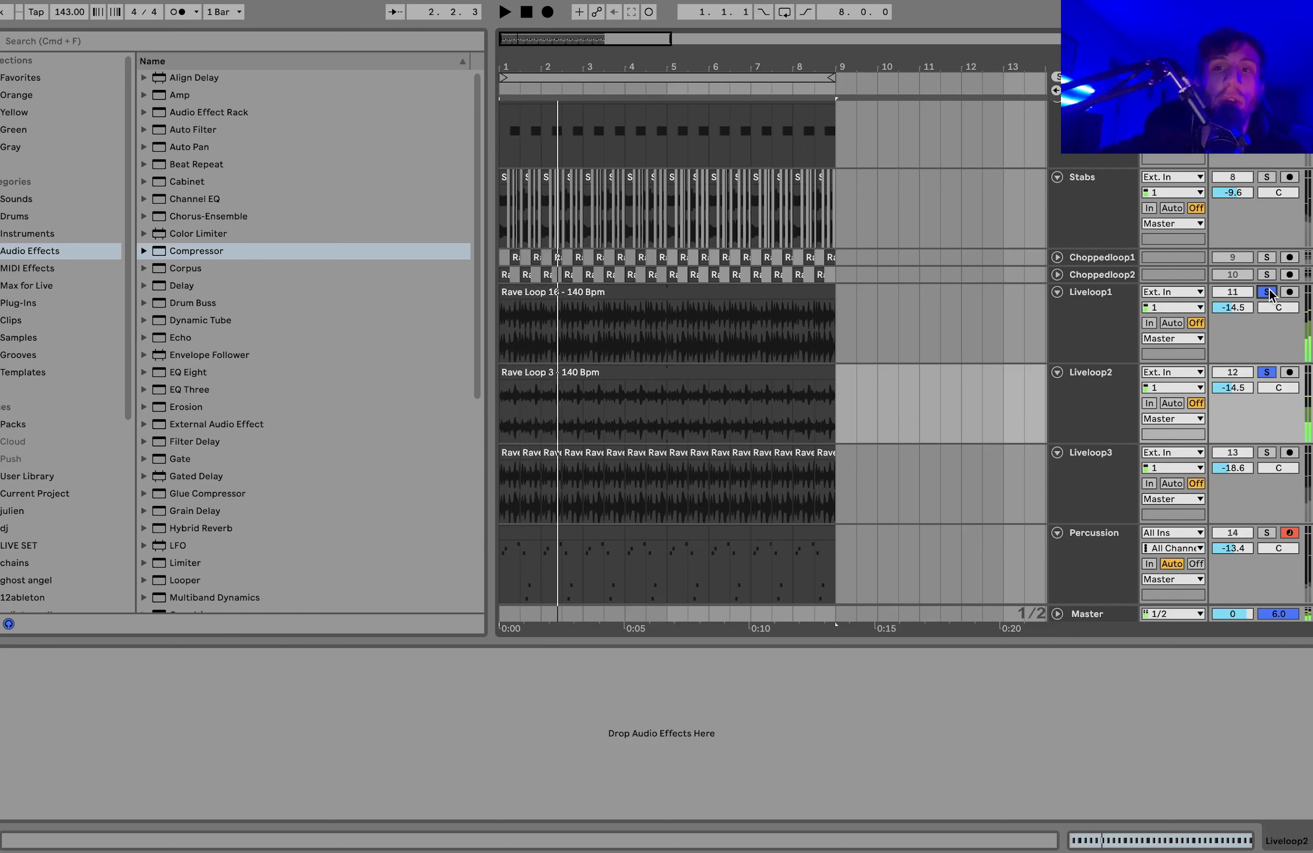
# Step: Play Liveloop3 alone in solo and raise its volume to -14.5 dB
pyautogui.click(1266, 452)
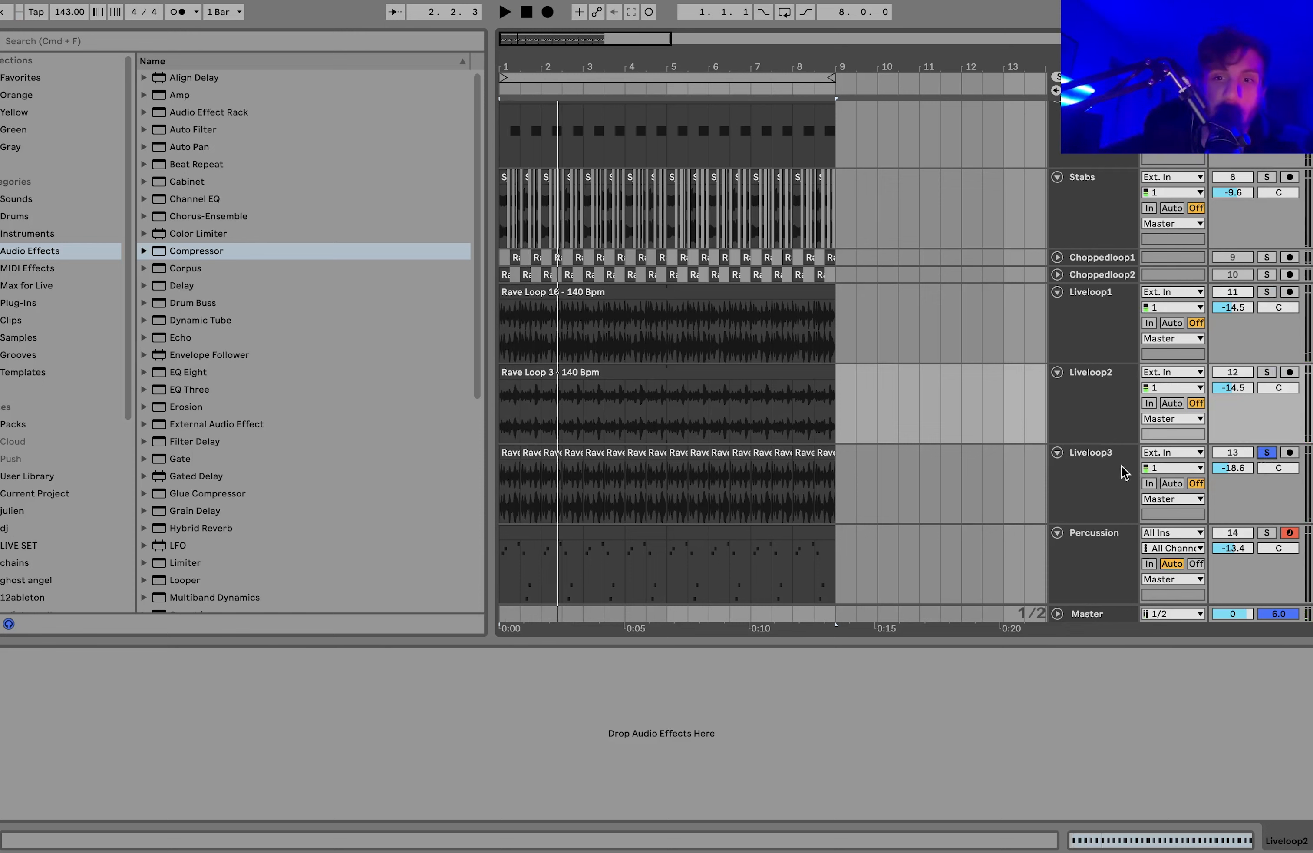
pyautogui.click(1103, 468)
pyautogui.press('space')
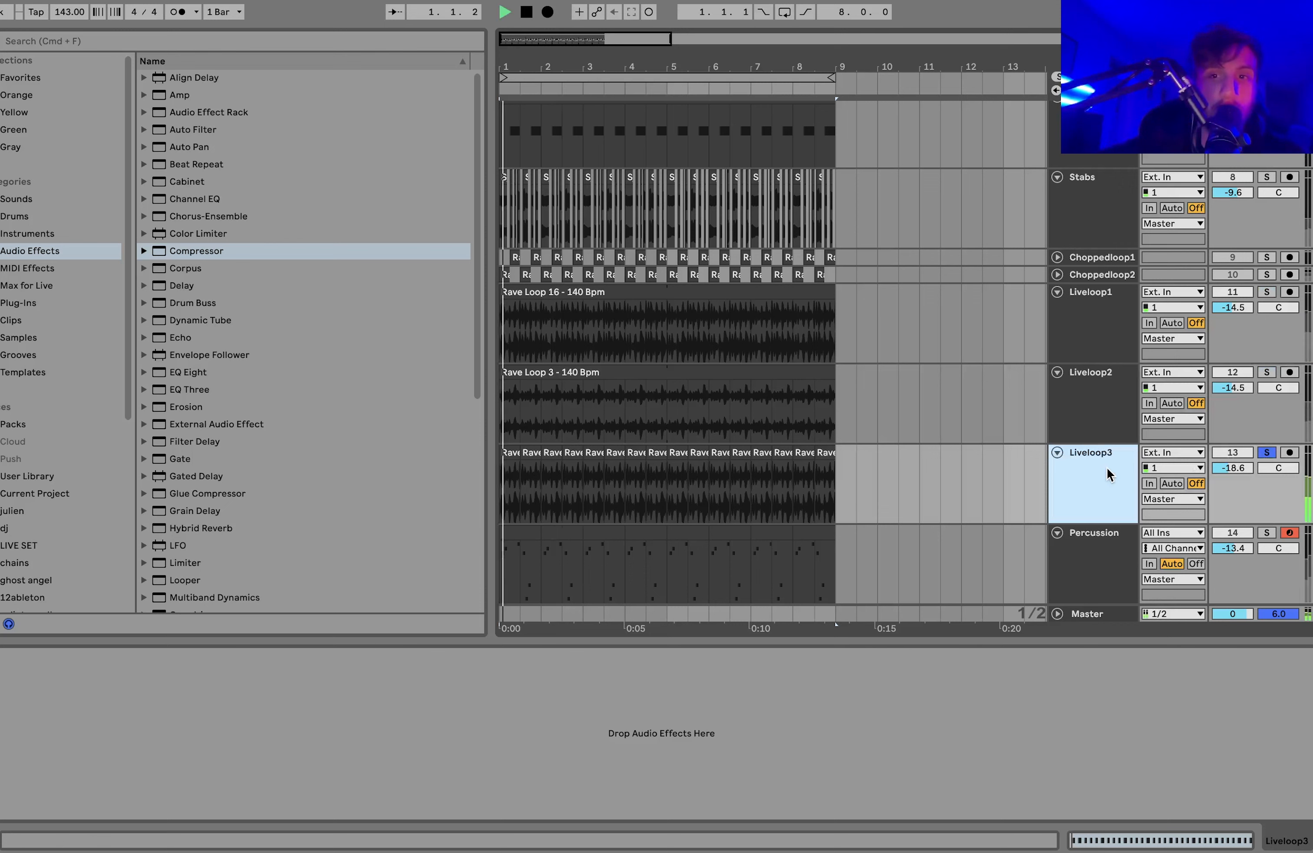
pyautogui.moveTo(1232, 468); pyautogui.dragTo(1232, 449)
pyautogui.press('space')
# Step: Add Liveloop2 and Liveloop1 to the solo and set Liveloop3 to -15.4 dB while all three play
pyautogui.keyDown('super'); pyautogui.click(1267, 372); pyautogui.keyUp('super')
pyautogui.keyDown('super'); pyautogui.click(1265, 292); pyautogui.keyUp('super')
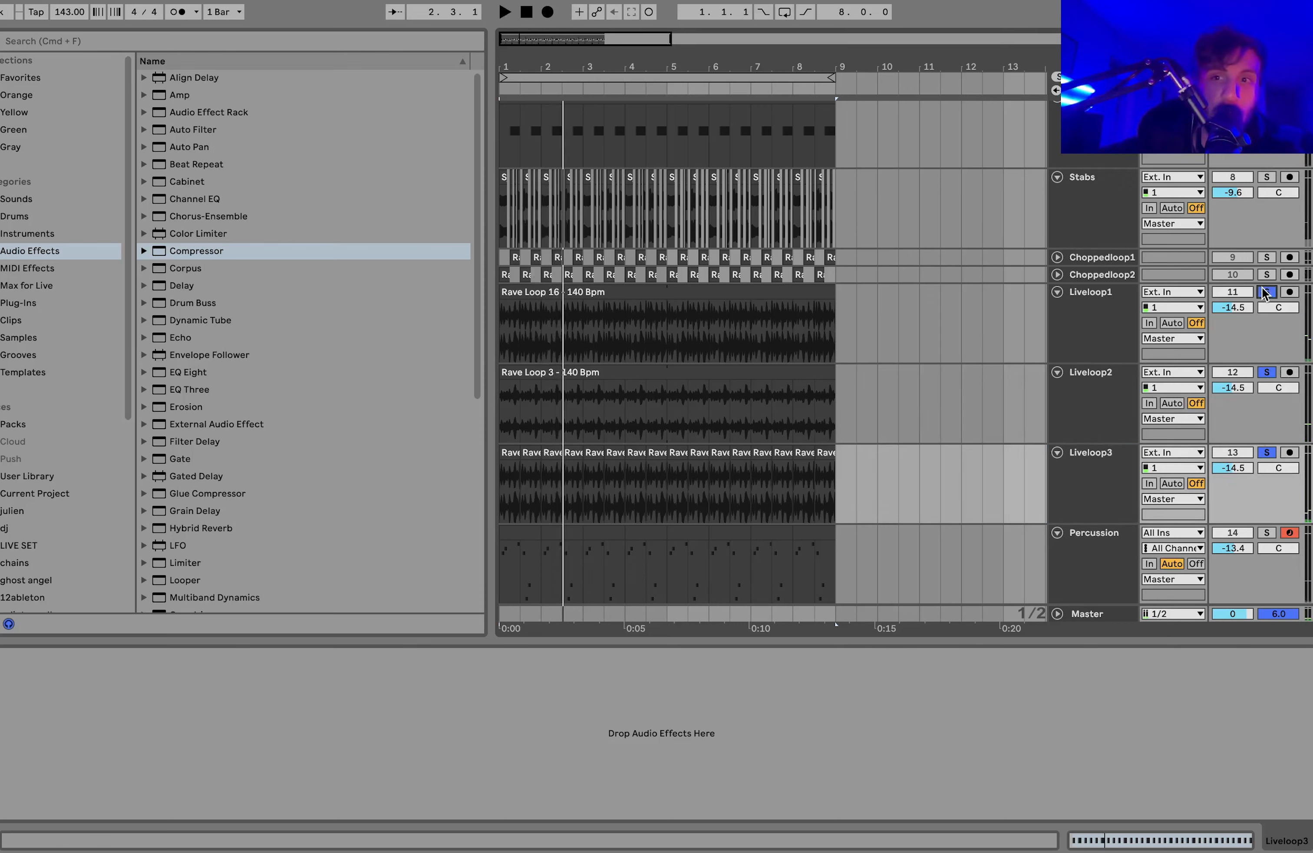
pyautogui.press('space')
pyautogui.moveTo(1239, 466); pyautogui.dragTo(1239, 471)
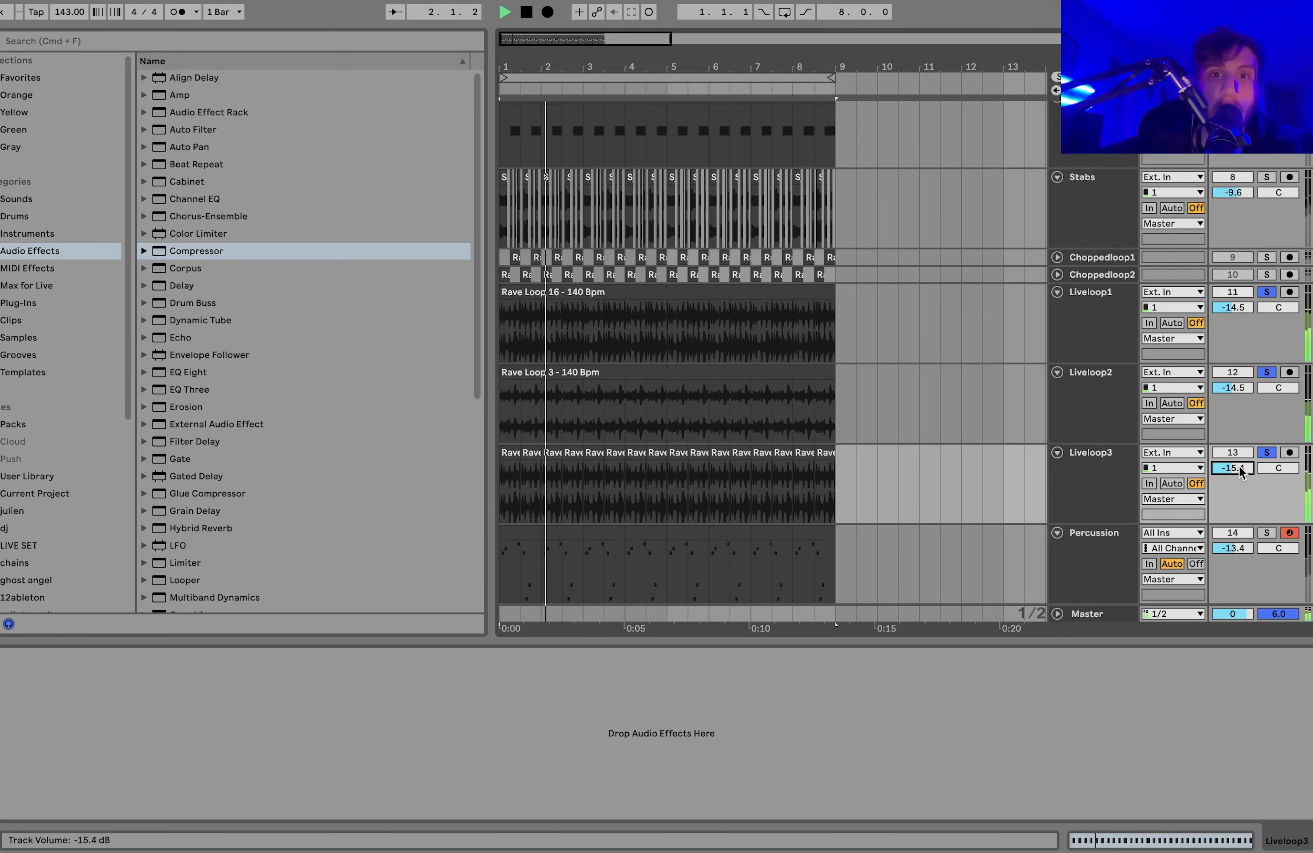
pyautogui.press('space')
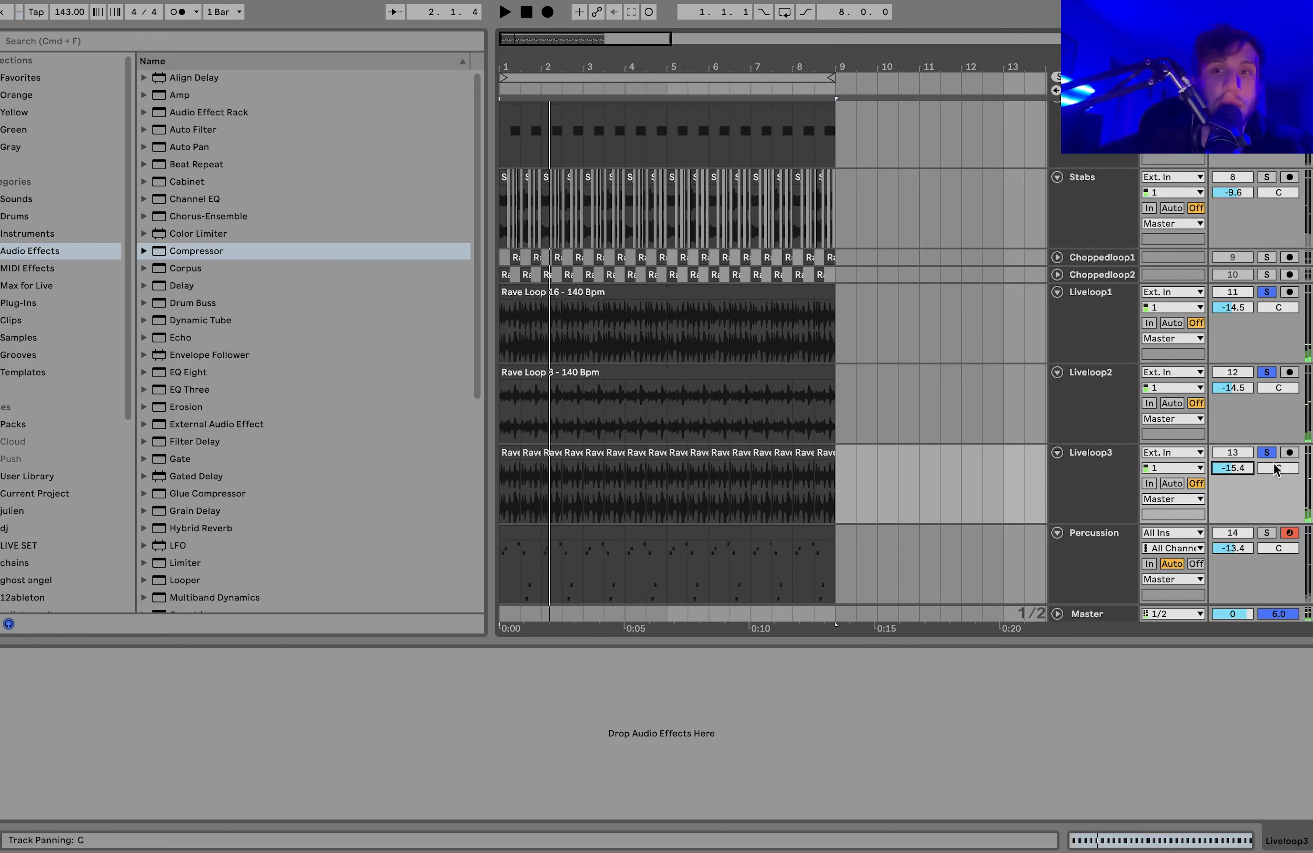
# Step: Turn off solo on all three Liveloop tracks and select Liveloop1
pyautogui.click(1268, 454)
pyautogui.click(1100, 459)
pyautogui.press('Up')
pyautogui.press('Up')
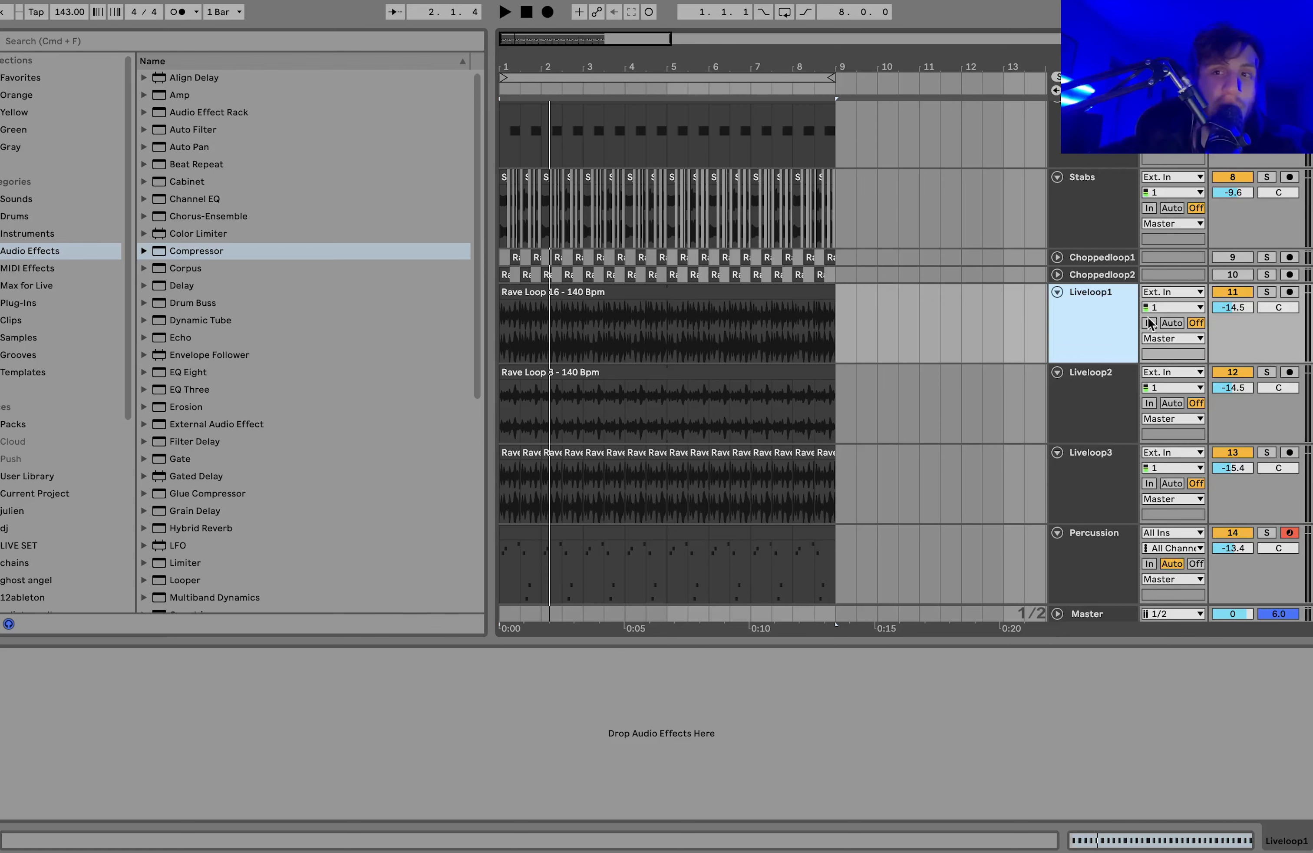
# Step: Play the full mix, select all three Liveloop tracks and set their volumes to -14.4, -14.4 and -15.3 dB
pyautogui.press('space')
pyautogui.keyDown('shift'); pyautogui.click(1107, 475); pyautogui.keyUp('shift')
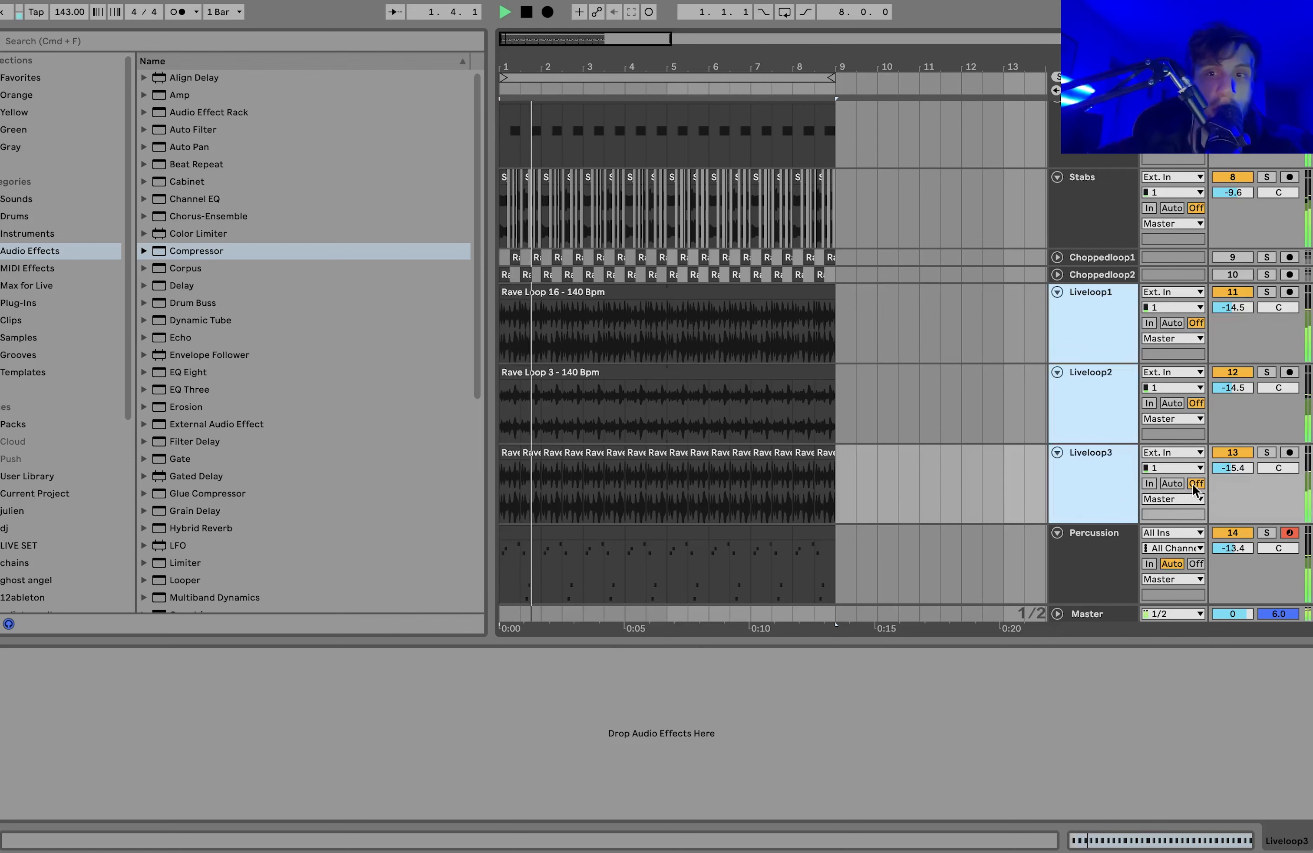
pyautogui.click(1236, 470)
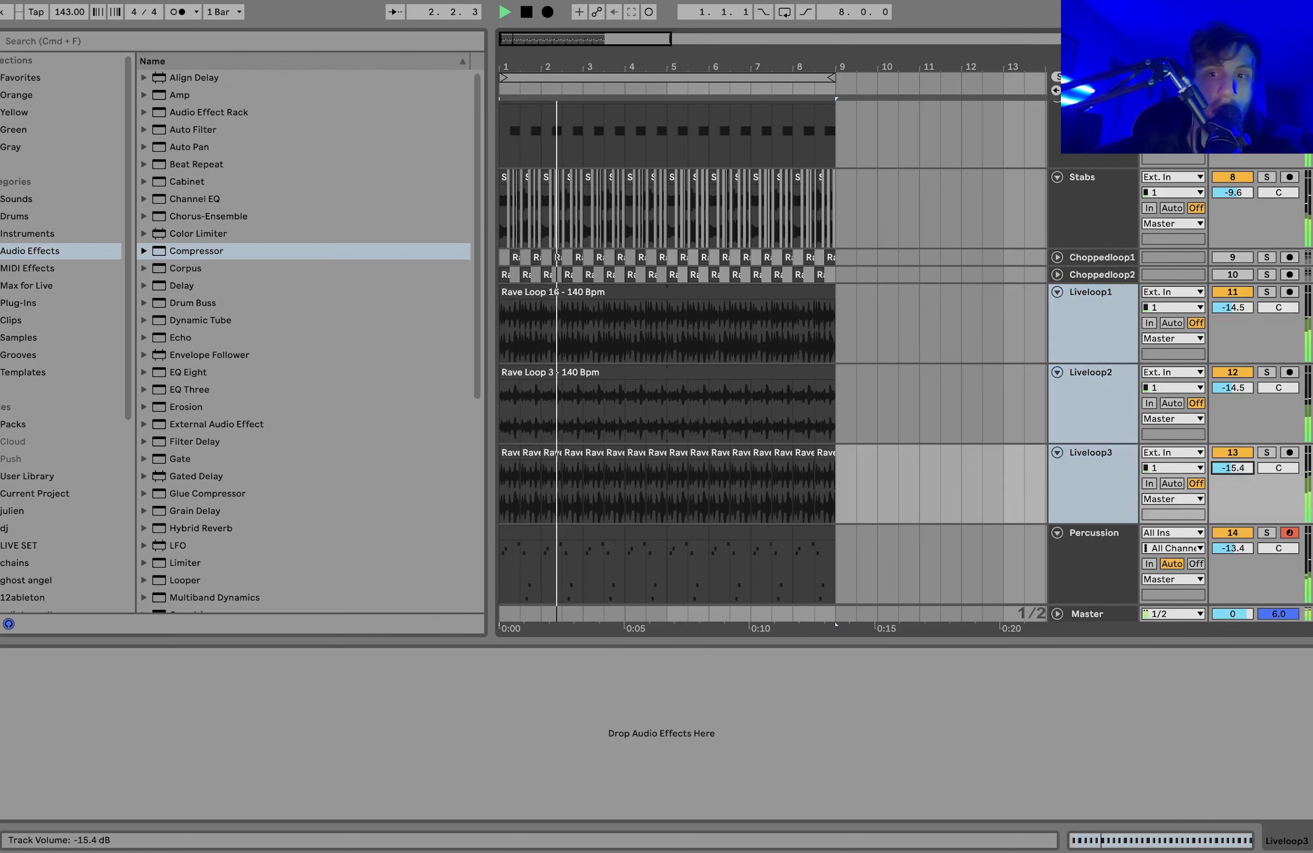
# Step: Activate the Choppedloop1 and Choppedloop2 tracks and stop playback
pyautogui.click(1234, 256)
pyautogui.press('space')
pyautogui.click(1233, 274)
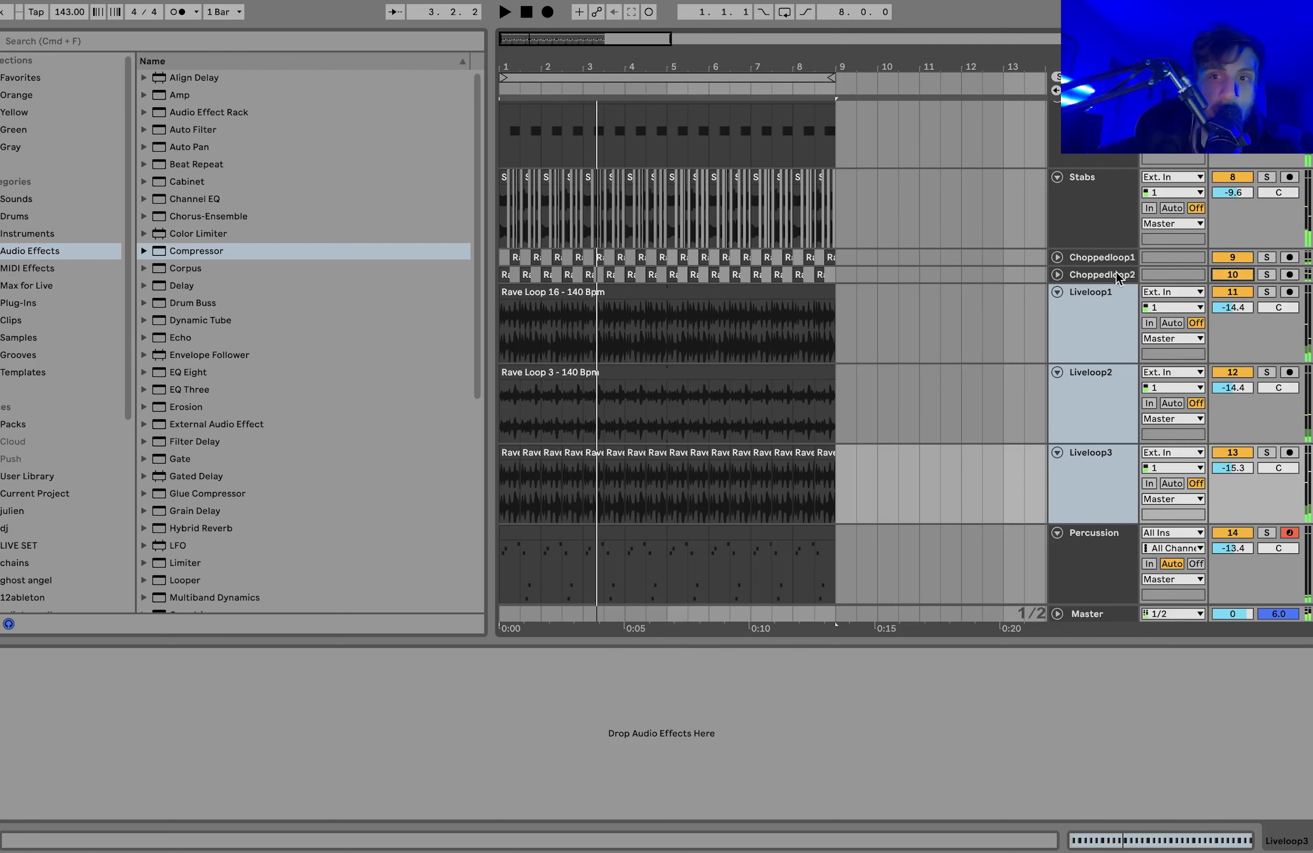
# Step: Unfold Choppedloop2, select both Choppedloop tracks during playback, and toggle solo while setting Choppedloop2's volume to -16.0 dB
pyautogui.click(1056, 275)
pyautogui.click(1091, 281)
pyautogui.press('space')
pyautogui.keyDown('shift'); pyautogui.click(1090, 252); pyautogui.keyUp('shift')
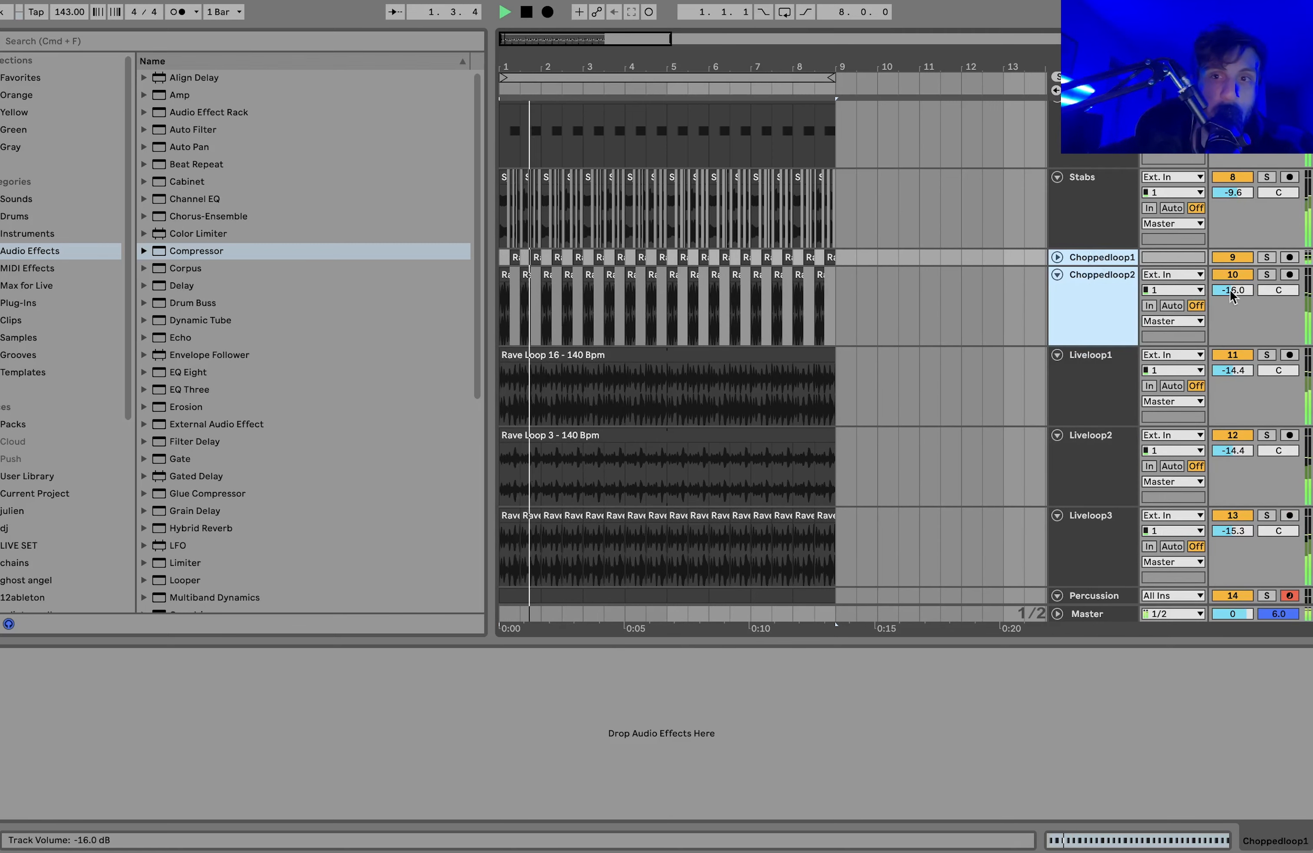
pyautogui.click(1266, 273)
pyautogui.moveTo(1232, 288)
pyautogui.mouseDown()
pyautogui.moveTo(1232, 277)
pyautogui.moveTo(1241, 294)
pyautogui.mouseUp()
pyautogui.click(1269, 275)
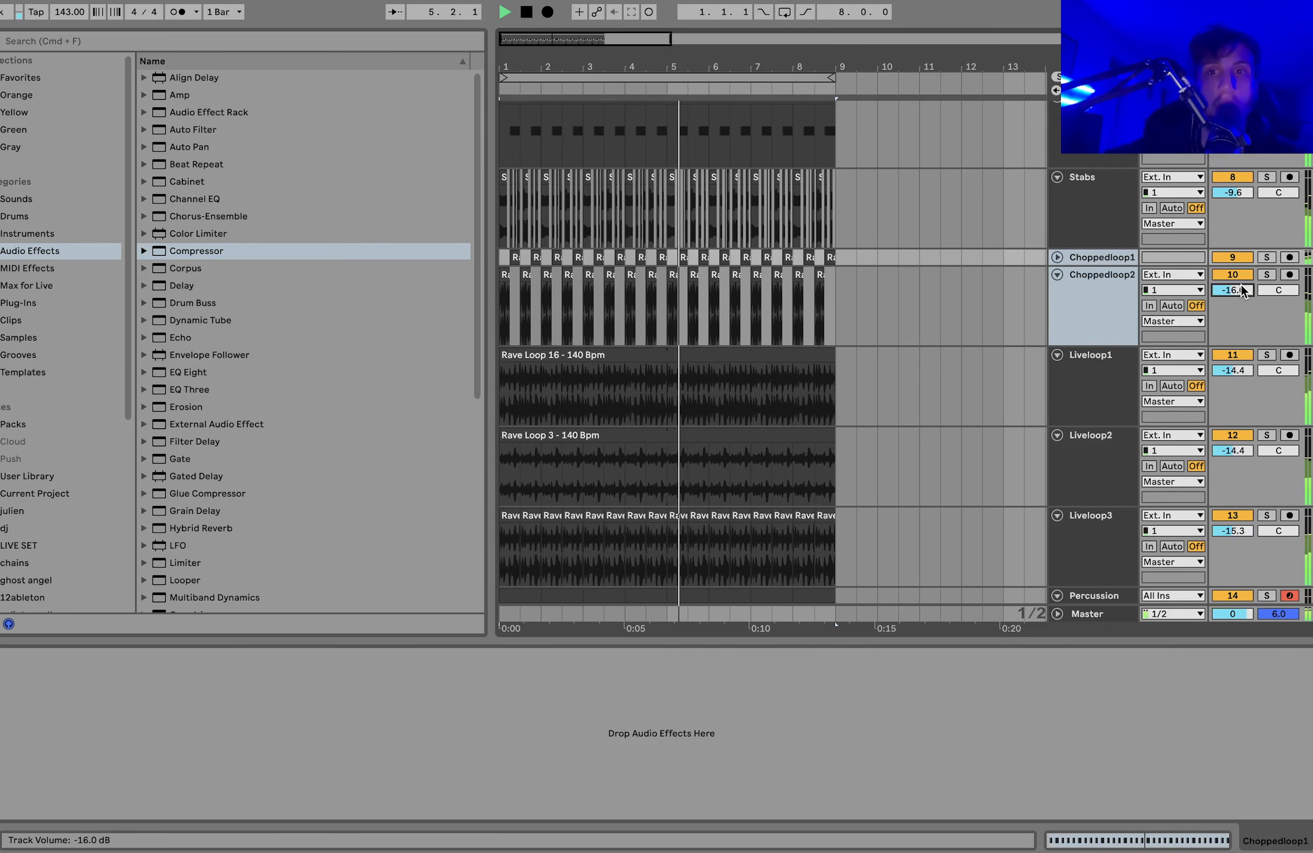
# Step: Select all tracks in the Session view mixer, lower them together by 1 dB so 6 Ride sits at -15.9 dB, and play the mix
pyautogui.scroll(8, 1240, 284)
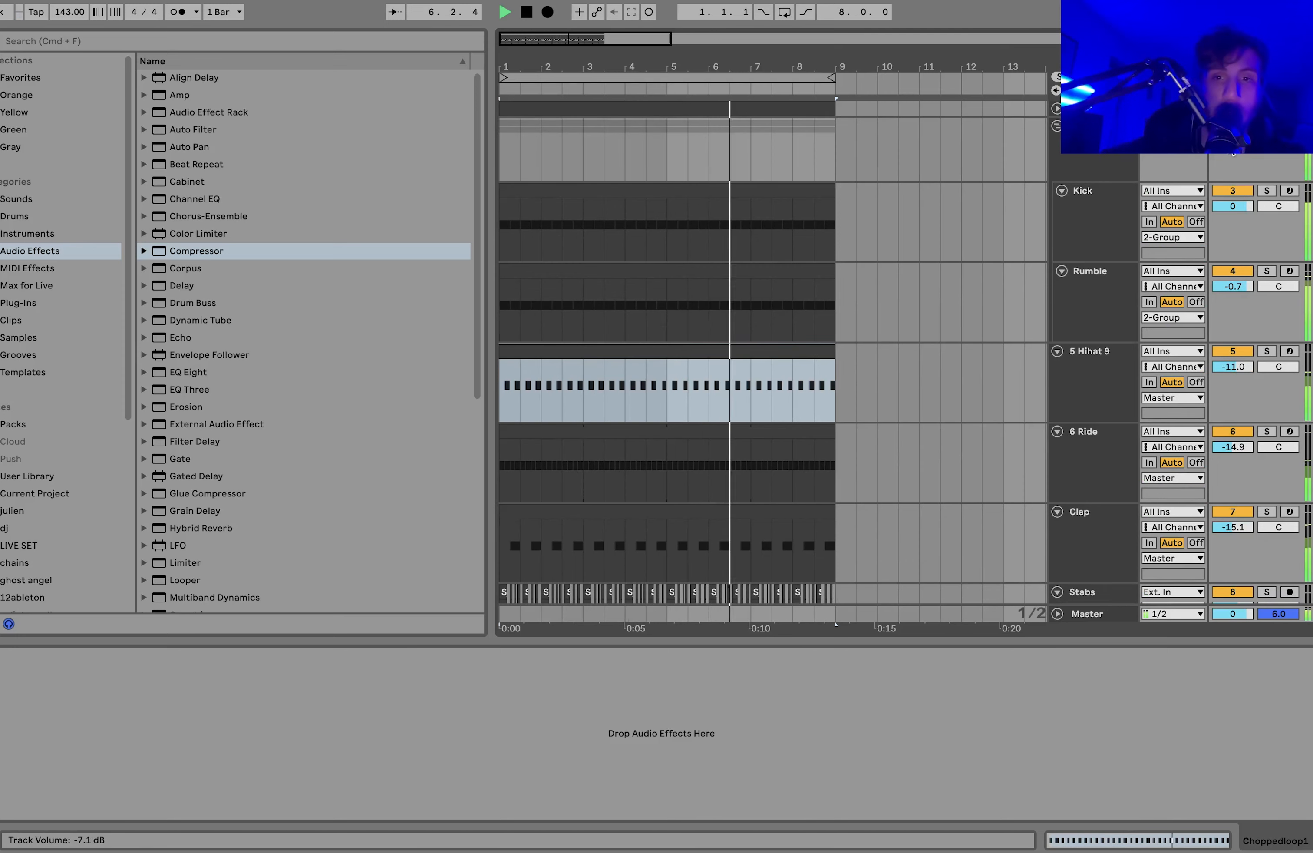
pyautogui.press('Tab')
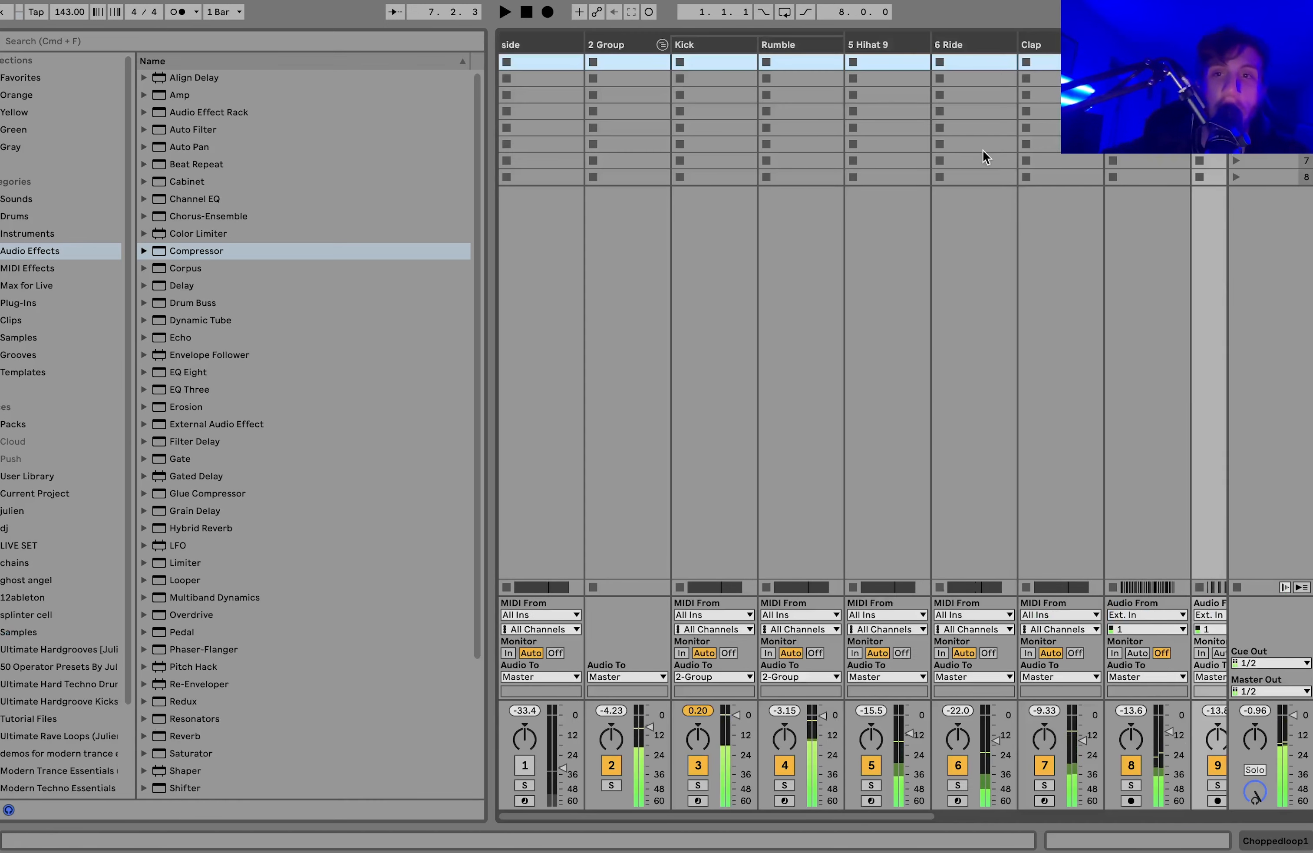
pyautogui.click(983, 425)
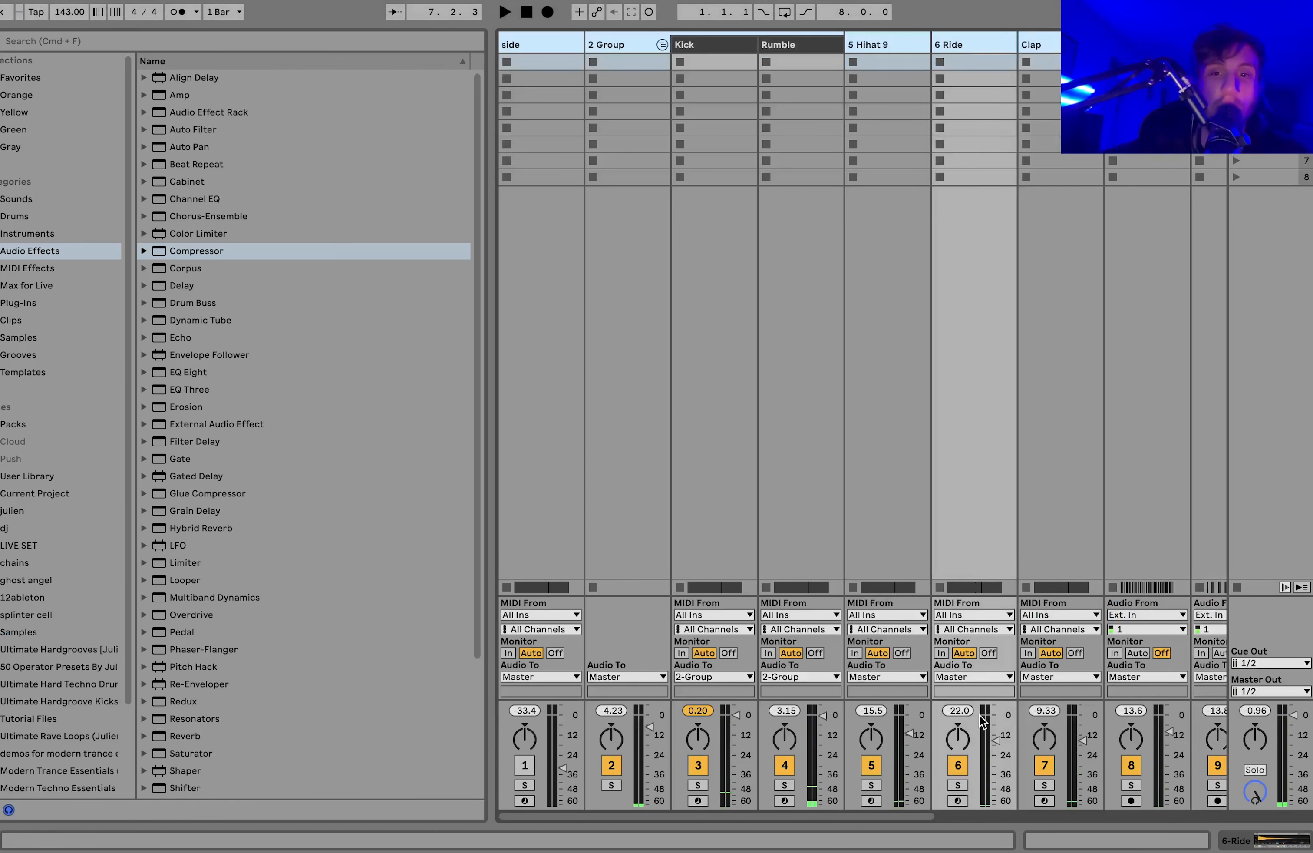
pyautogui.click(999, 747)
pyautogui.press('space')
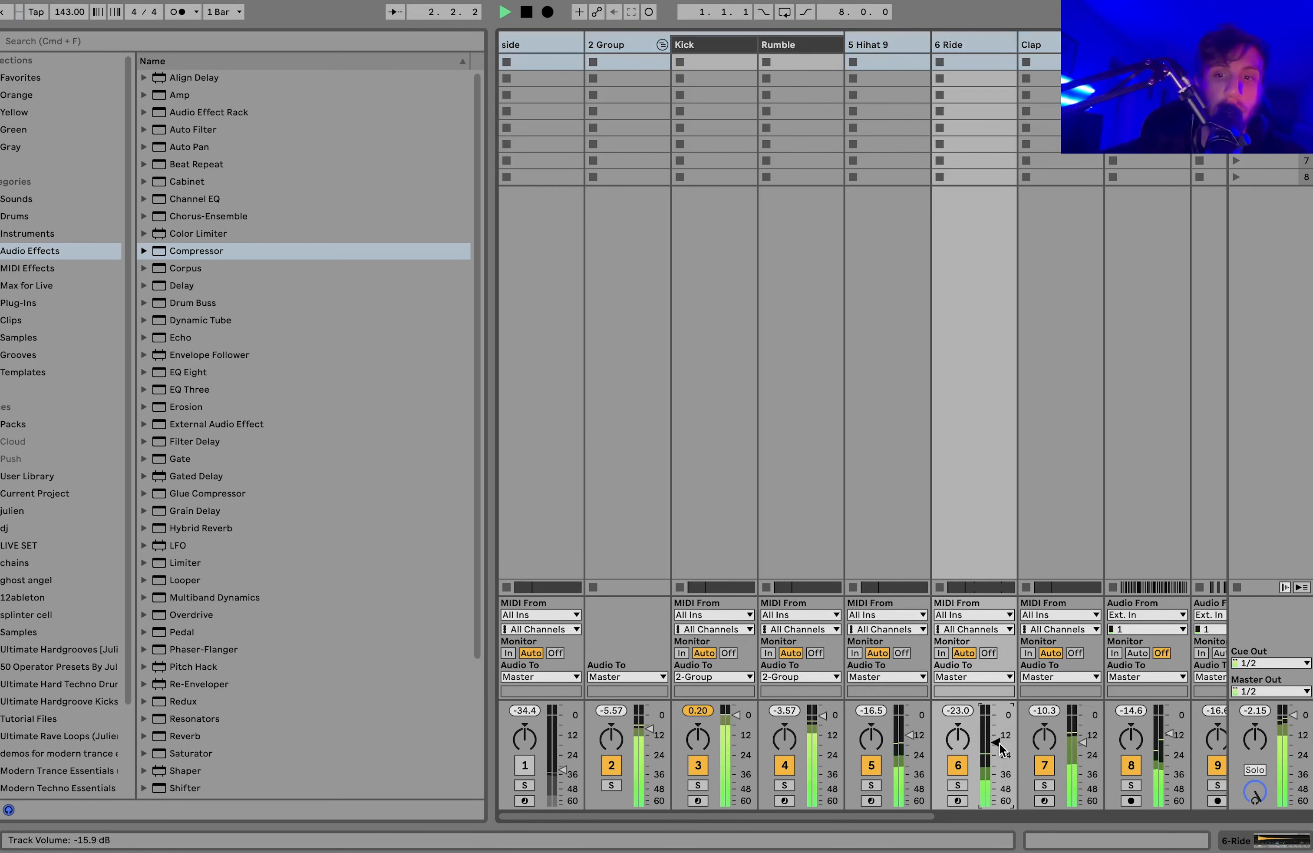
# Step: Stop playback in the Arrangement view, fold all tracks and select the kick and rumble group
pyautogui.press('Tab')
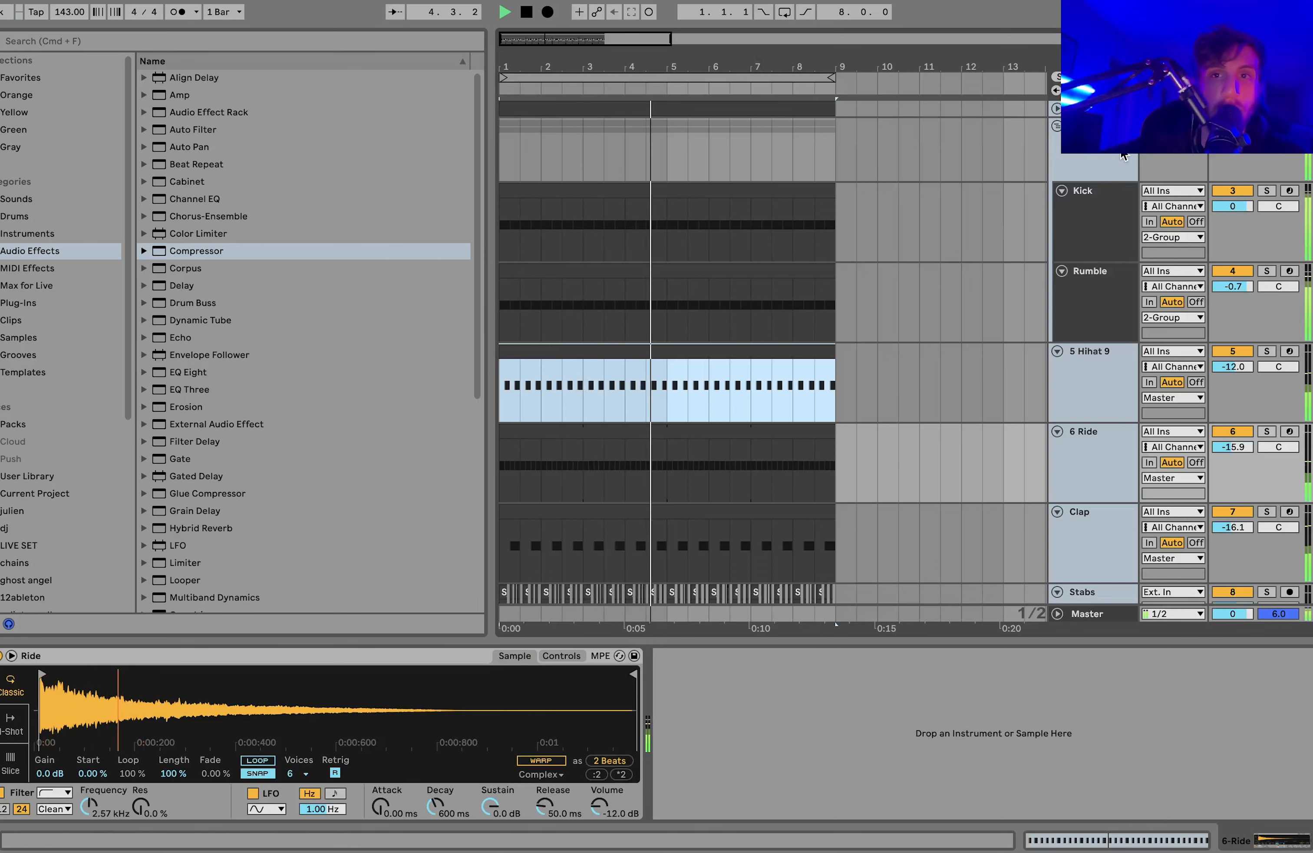
pyautogui.press('space')
pyautogui.press('alt+super+u')
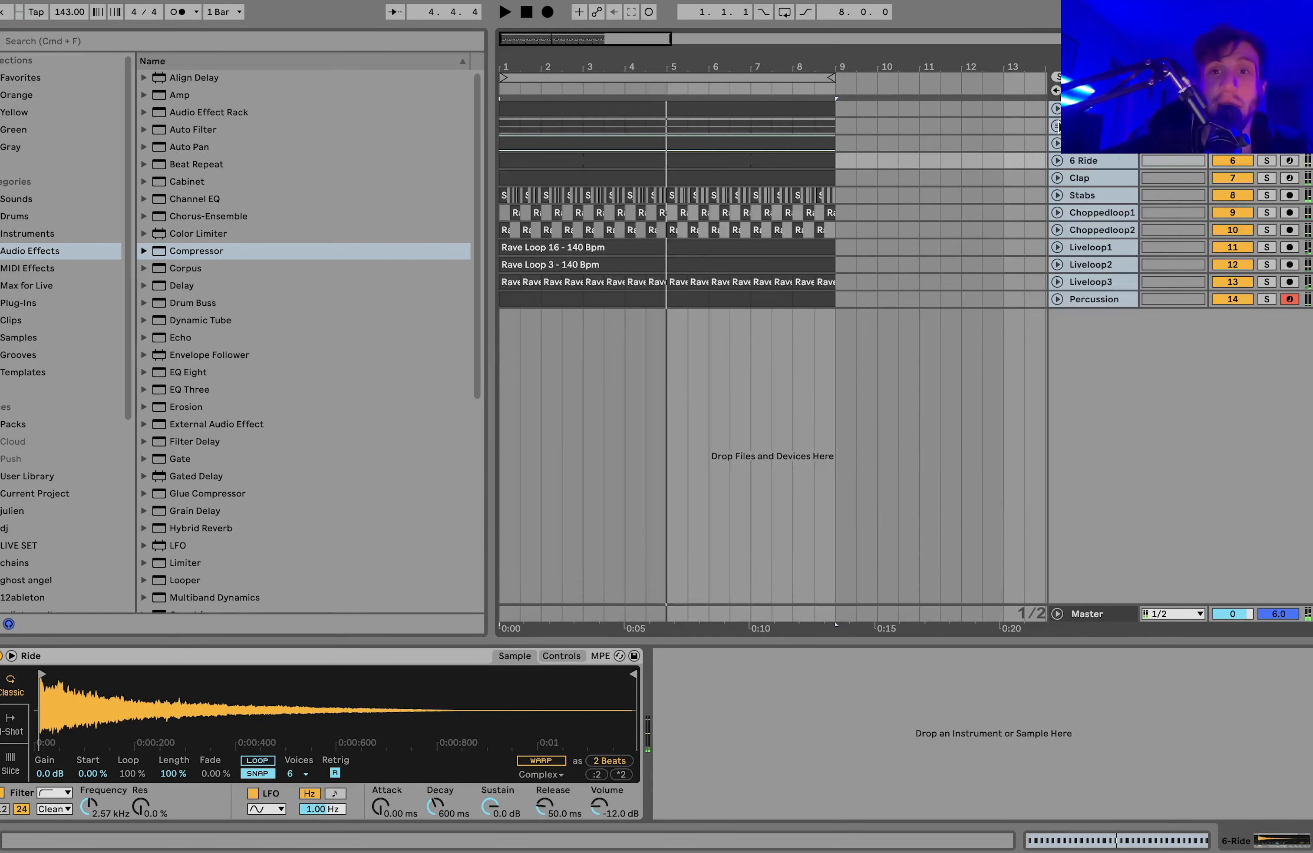
pyautogui.click(1096, 126)
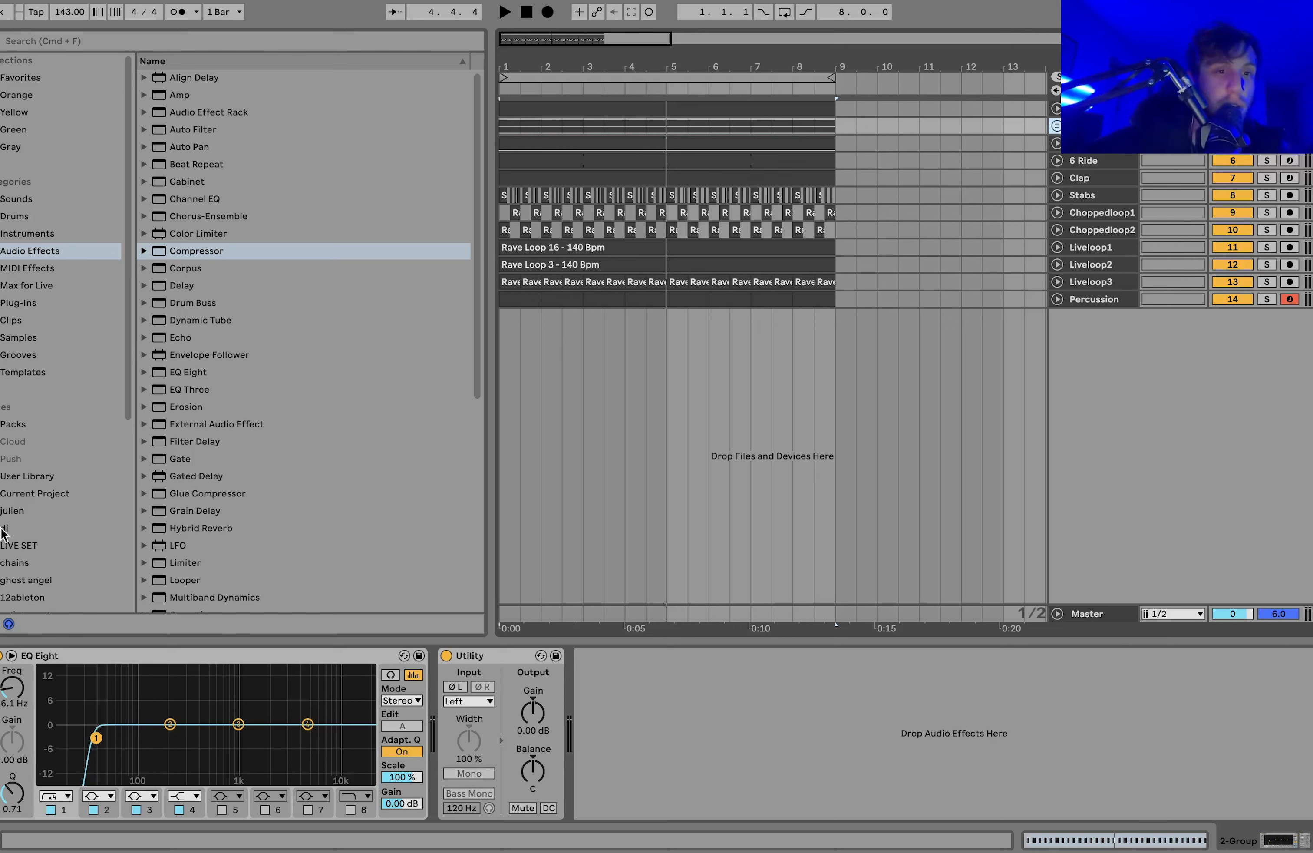
# Step: Browse the Ultimate Hardgrooves sample pack and look inside the Hardgroove 5 - 140 Bpm Project folder
pyautogui.scroll(-10, 27, 536)
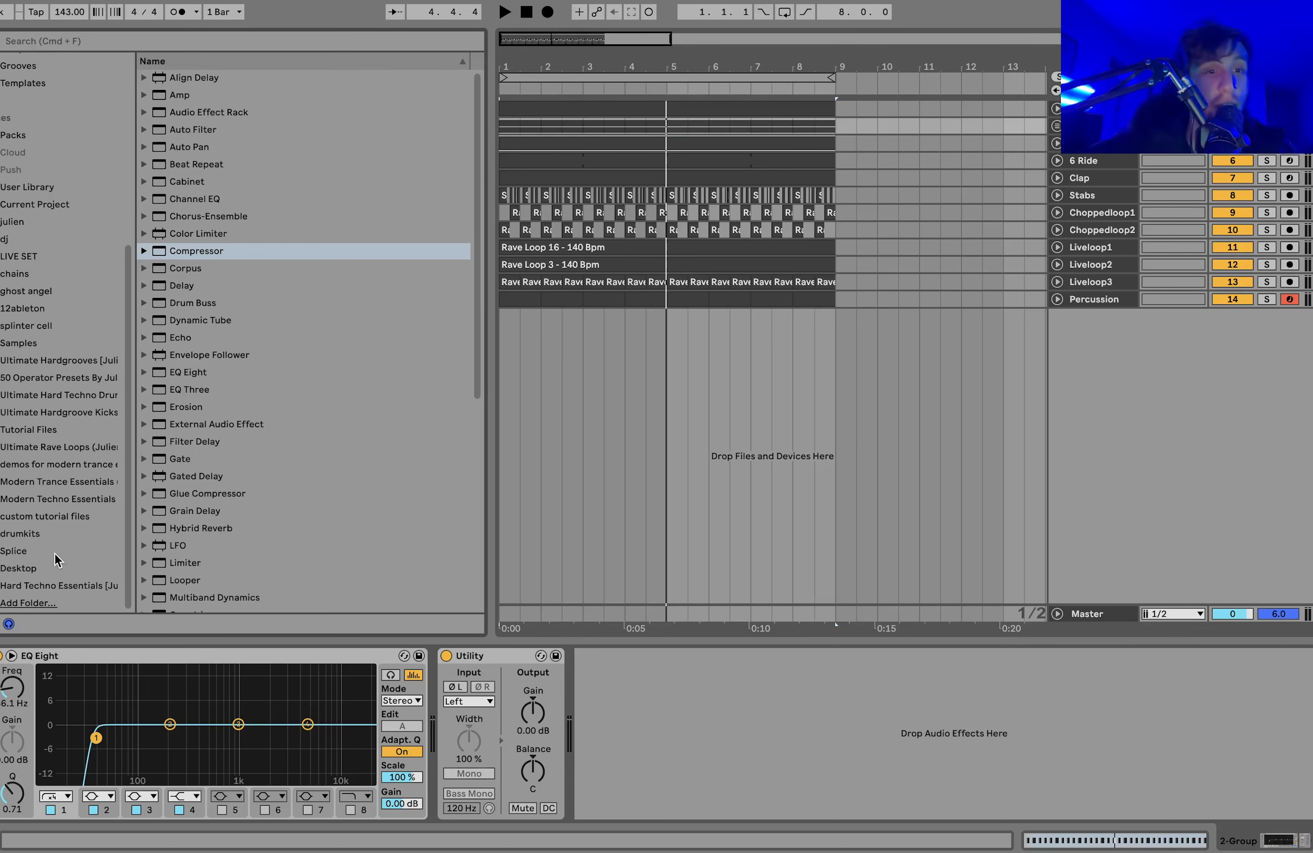
pyautogui.click(90, 359)
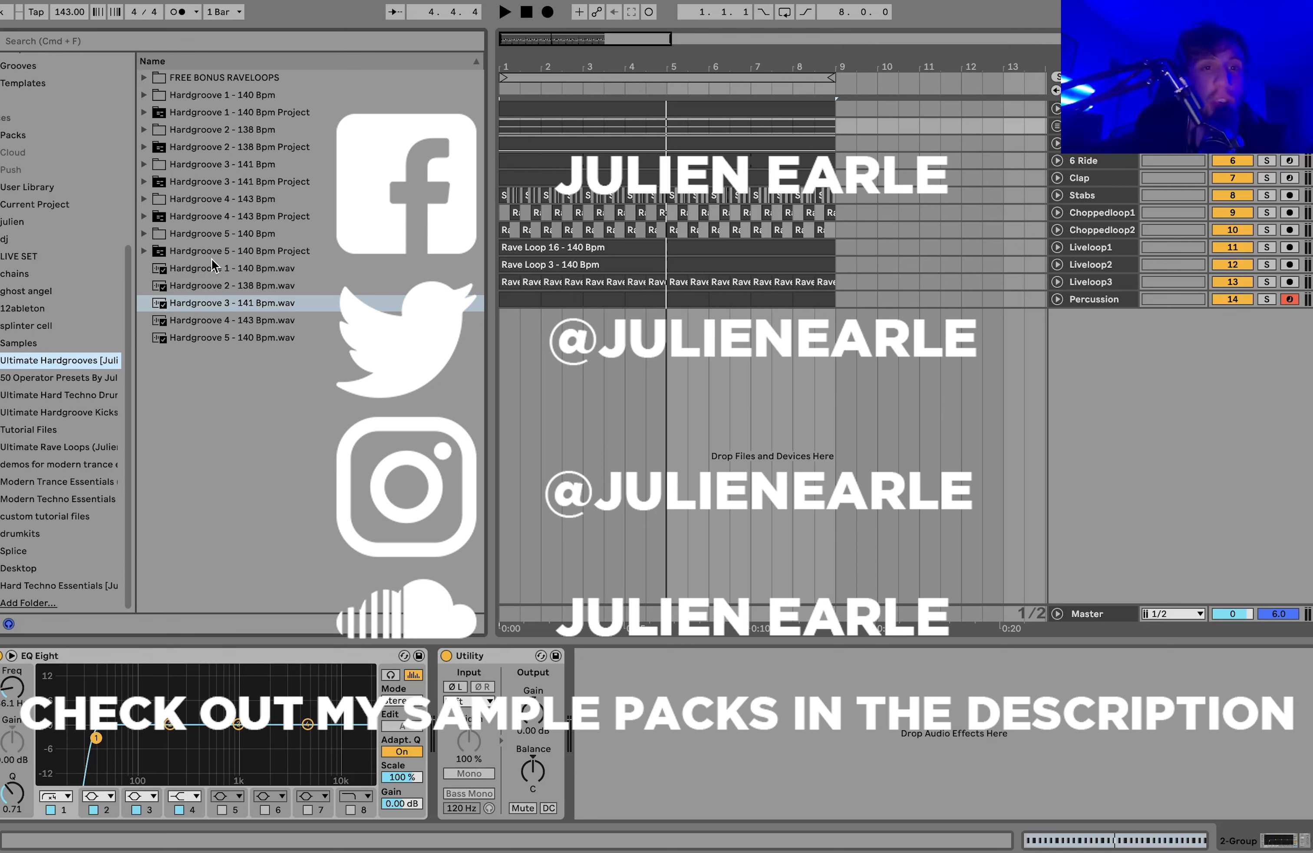
pyautogui.click(142, 253)
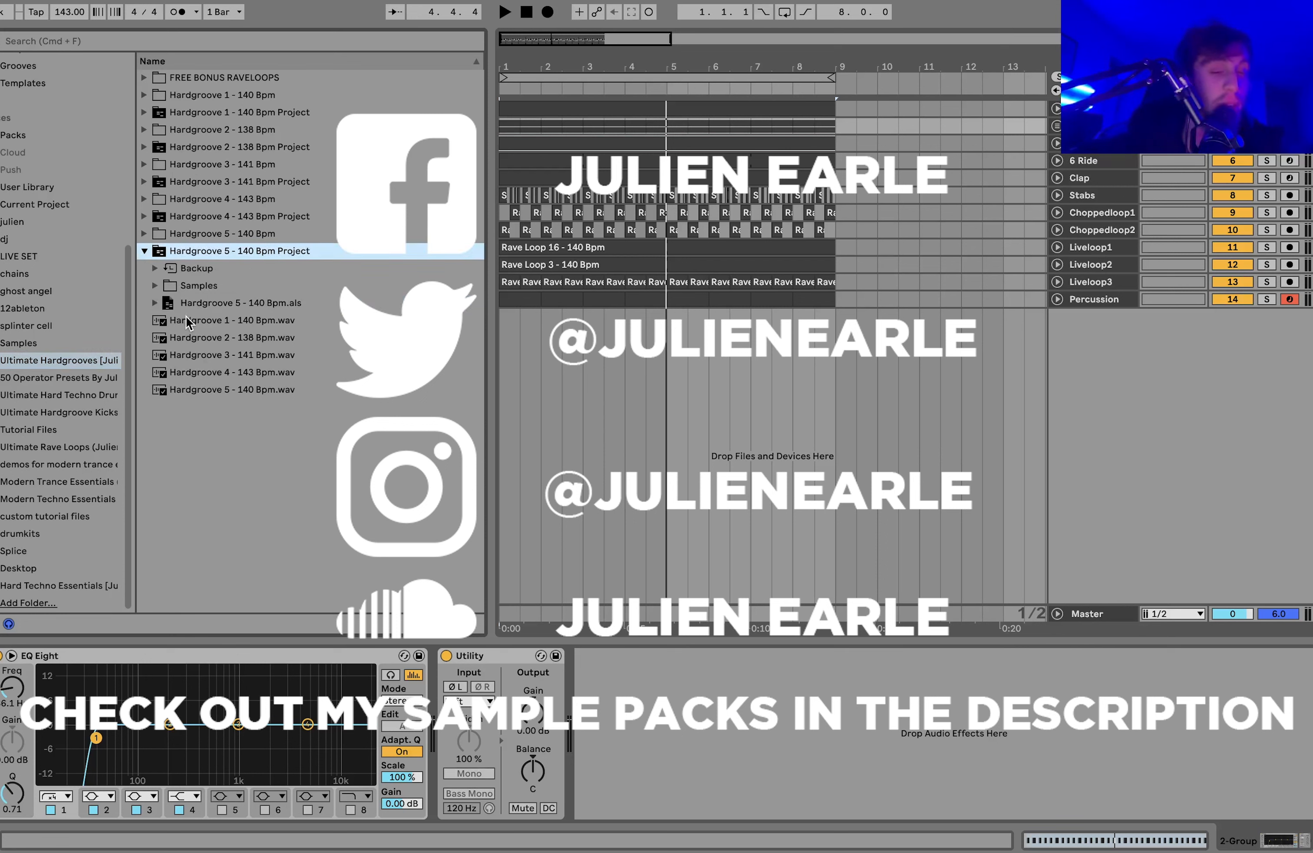
pyautogui.click(144, 252)
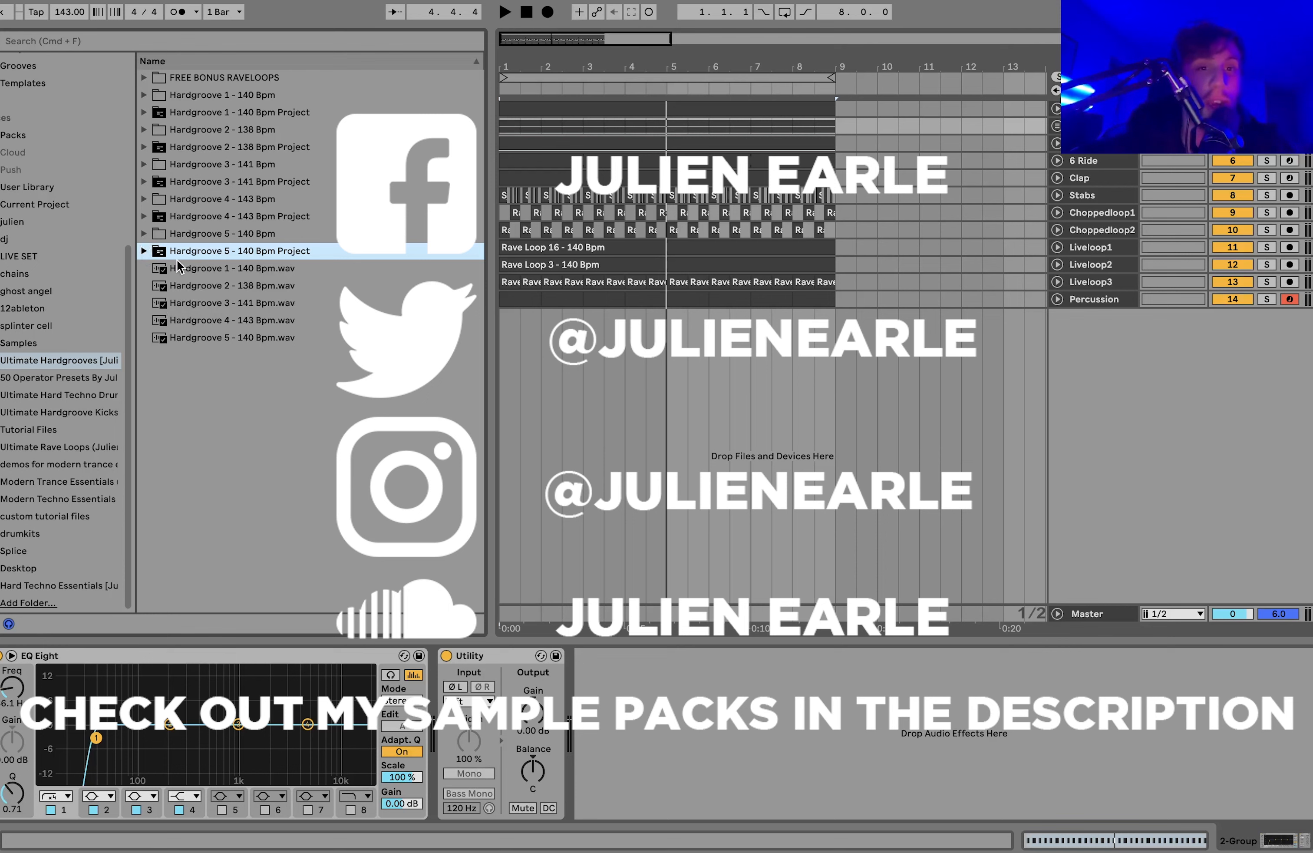